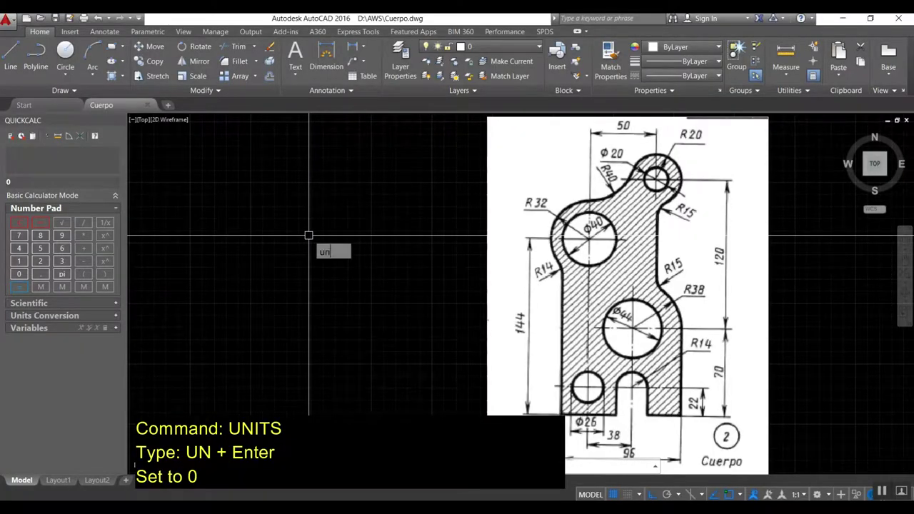
# - Set the drawing's length precision to 0 so lengths show as whole numbers
pyautogui.press('Return')
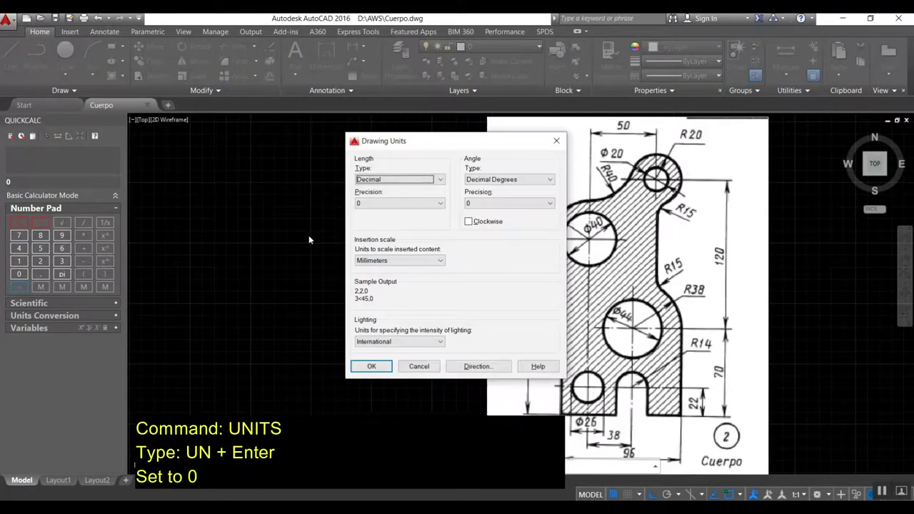
pyautogui.click(379, 202)
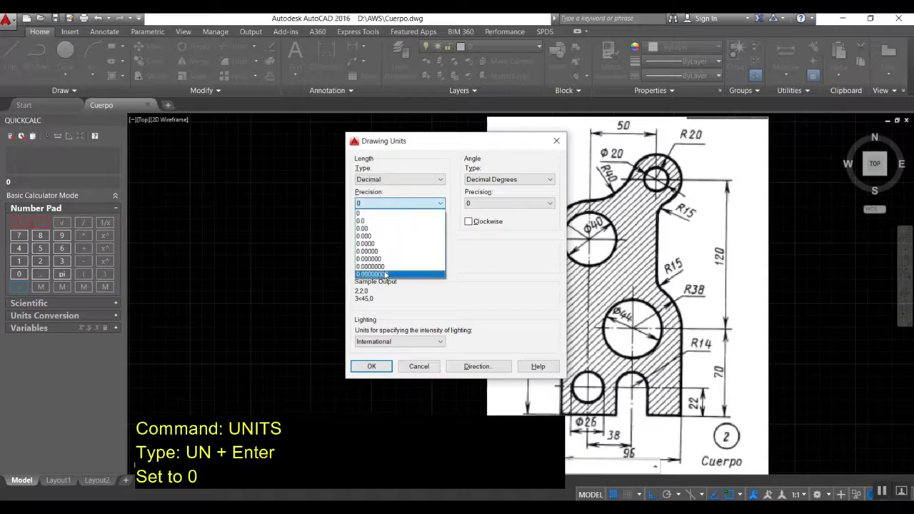
pyautogui.click(378, 212)
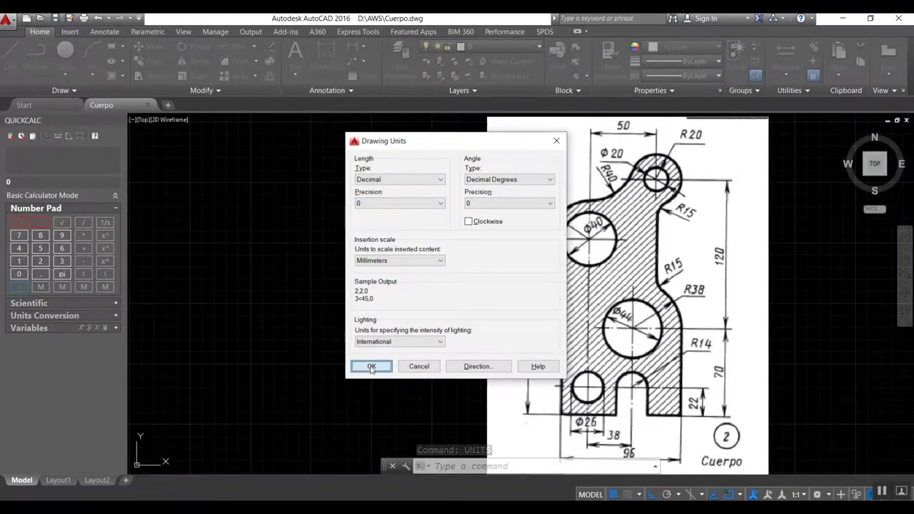
pyautogui.click(371, 366)
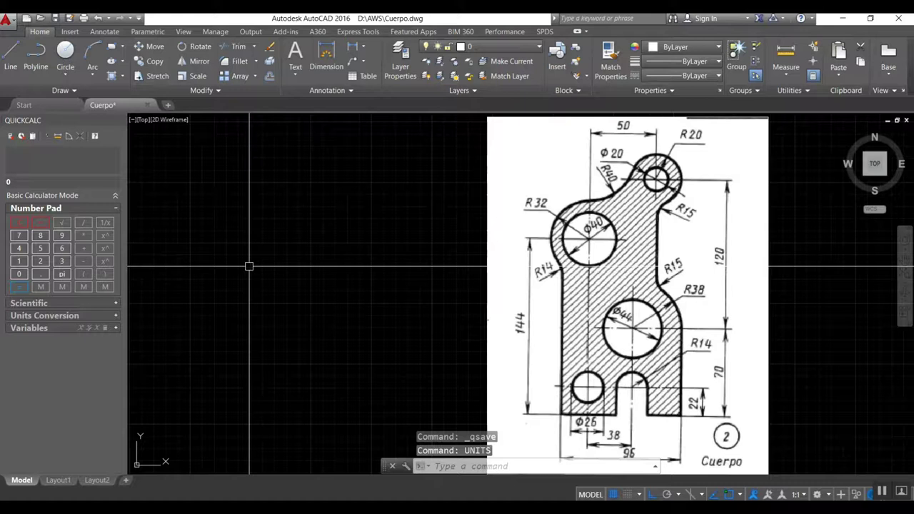
# - Draw the 144-unit vertical left edge of the outline
pyautogui.write('l')
pyautogui.press('Return')
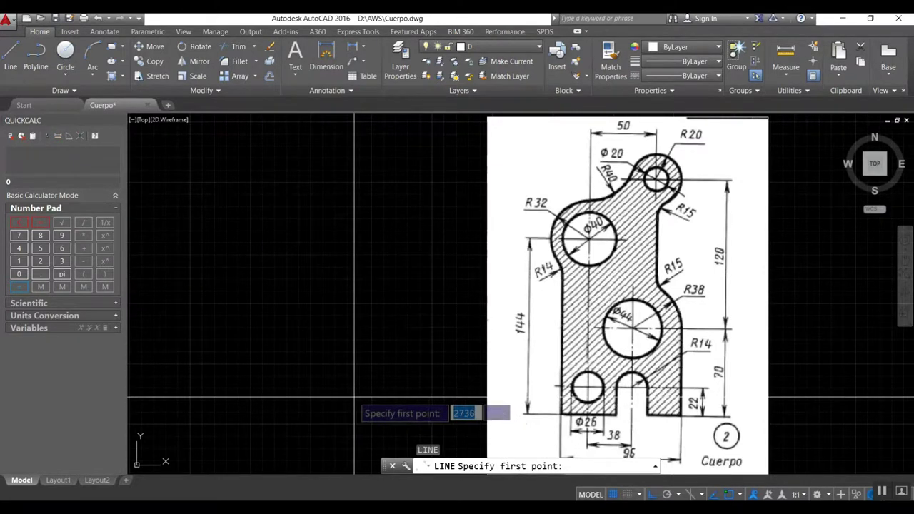
pyautogui.moveTo(324, 321); pyautogui.dragTo(324, 308, button='middle')
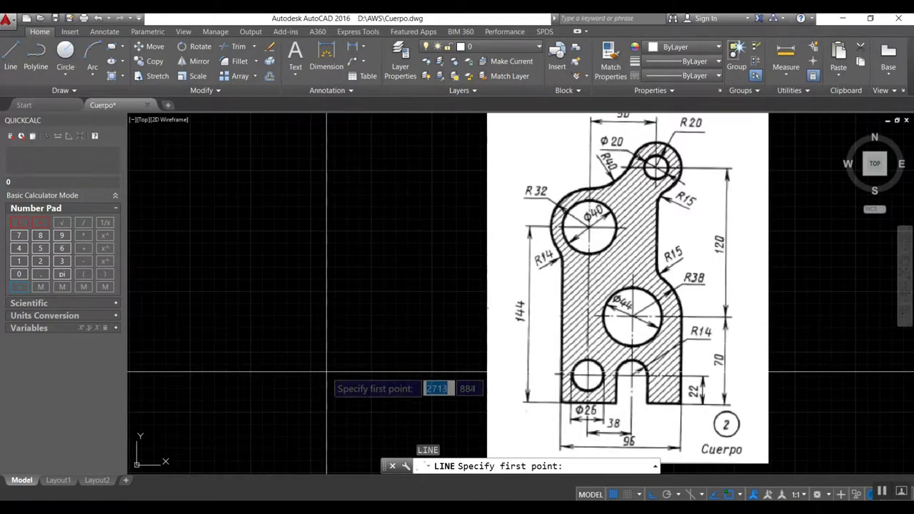
pyautogui.click(254, 402)
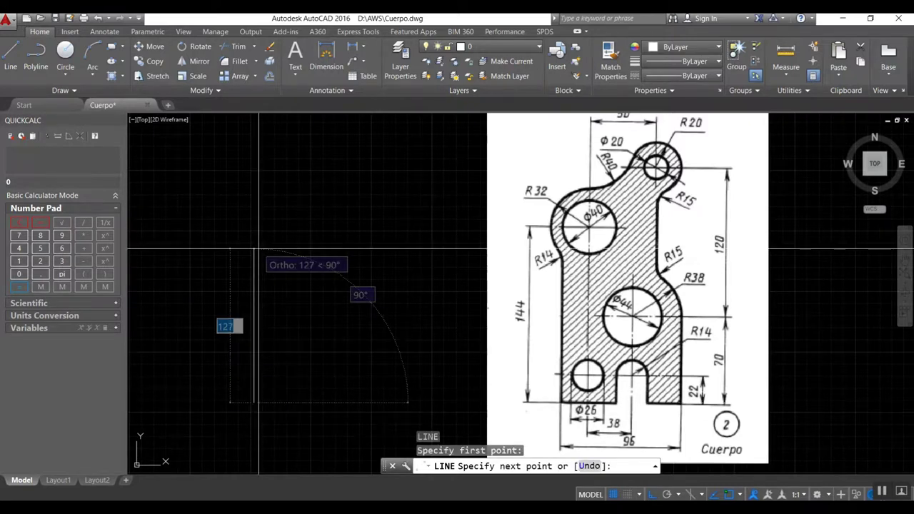
pyautogui.write('144')
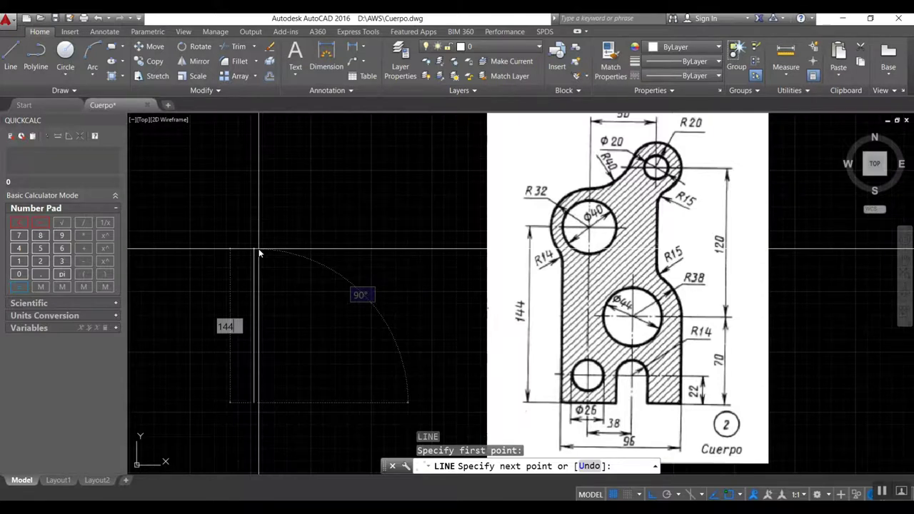
pyautogui.press('Return')
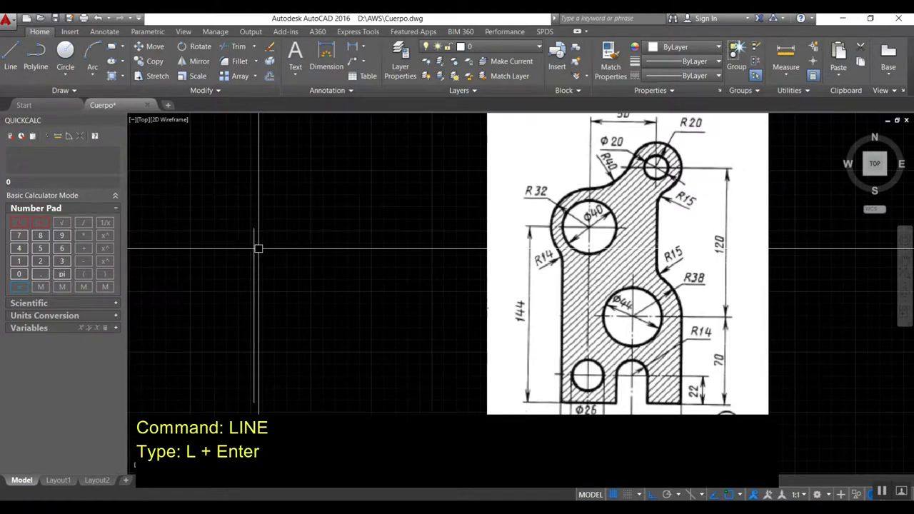
# - Draw the 96-unit bottom edge from the left edge's base
pyautogui.write('l')
pyautogui.press('Return')
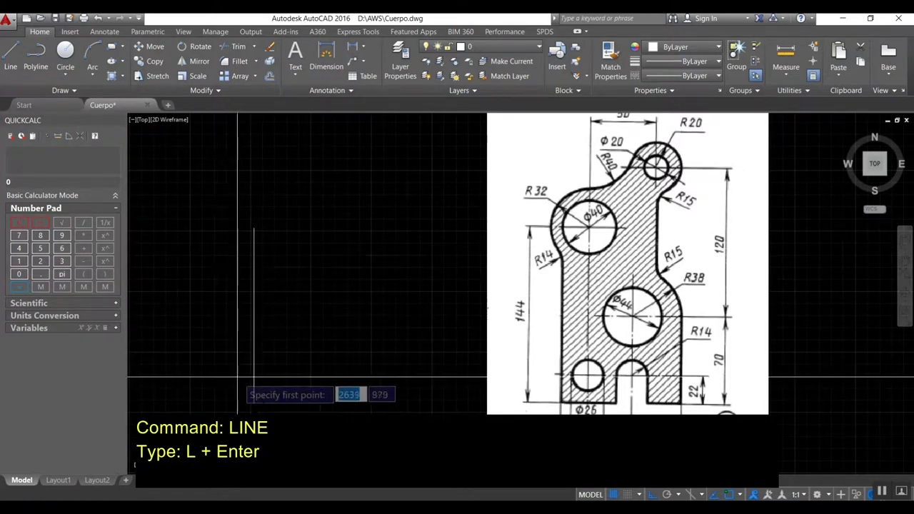
pyautogui.click(253, 402)
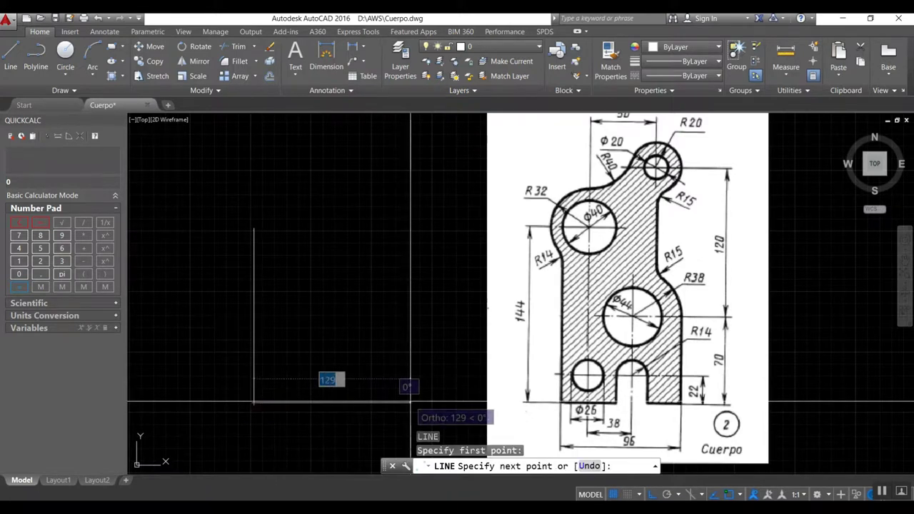
pyautogui.write('96')
pyautogui.press('Return')
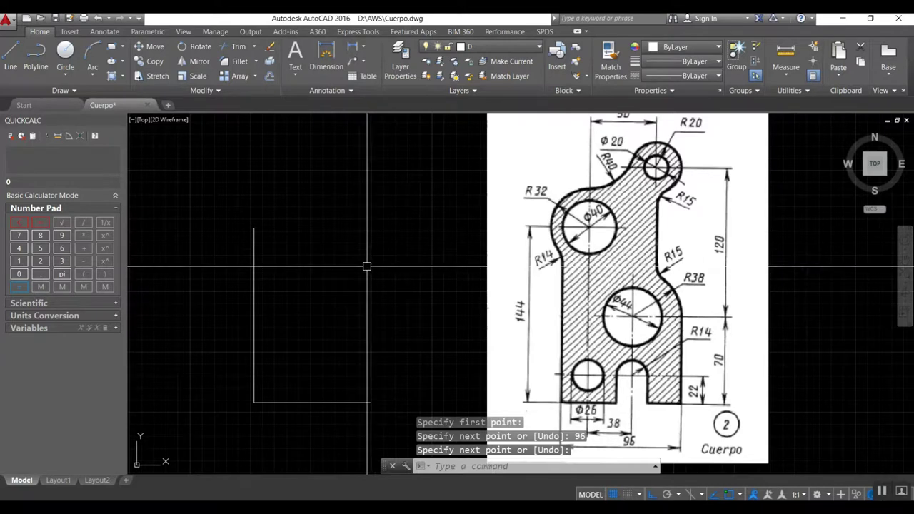
# - Draw the 70-unit right edge and the 38-unit inward step
pyautogui.moveTo(369, 281); pyautogui.dragTo(358, 264, button='middle')
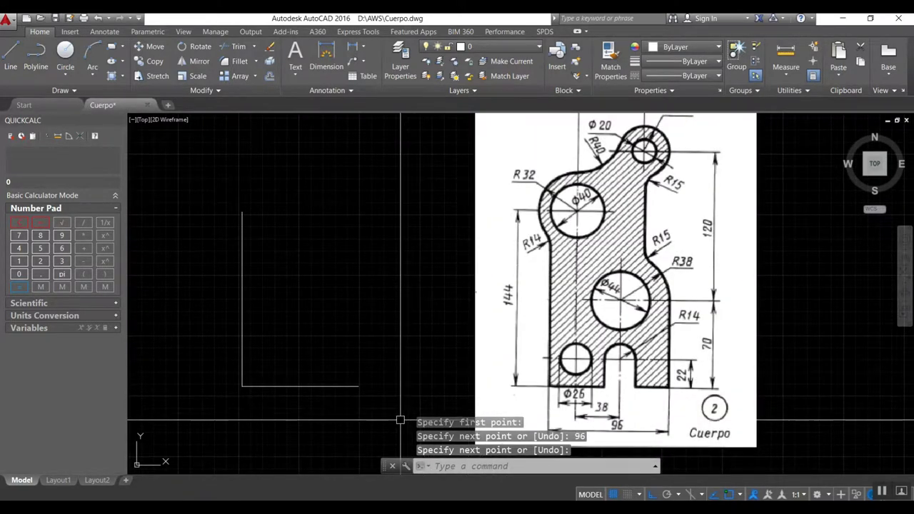
pyautogui.press('Return')
pyautogui.press('Return')
pyautogui.click(358, 386)
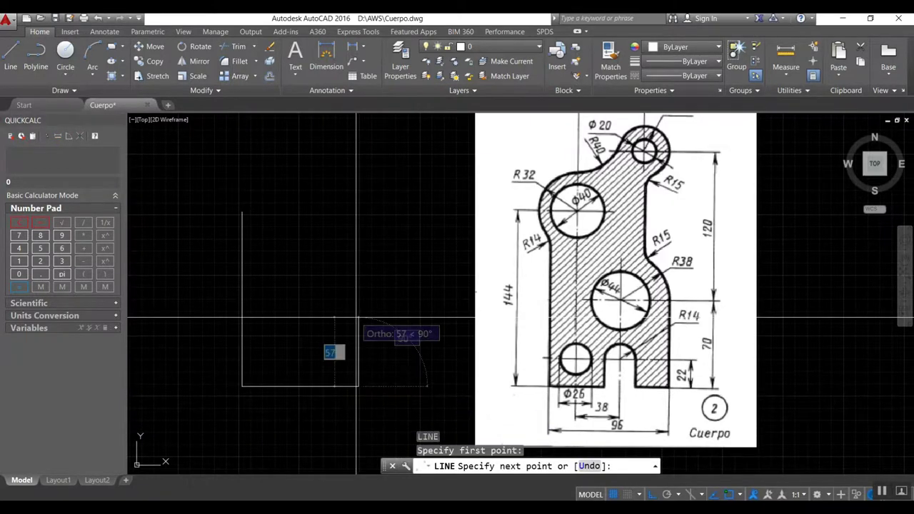
pyautogui.write('70')
pyautogui.press('Return')
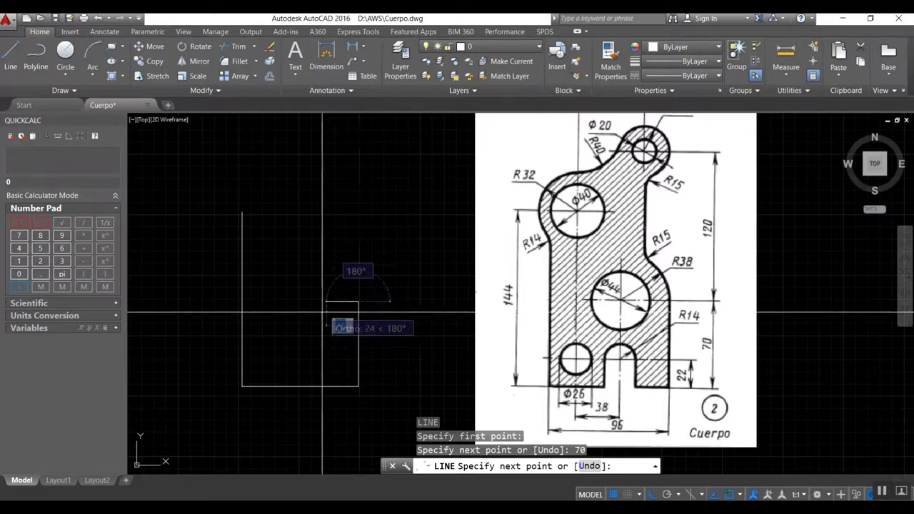
pyautogui.write('38')
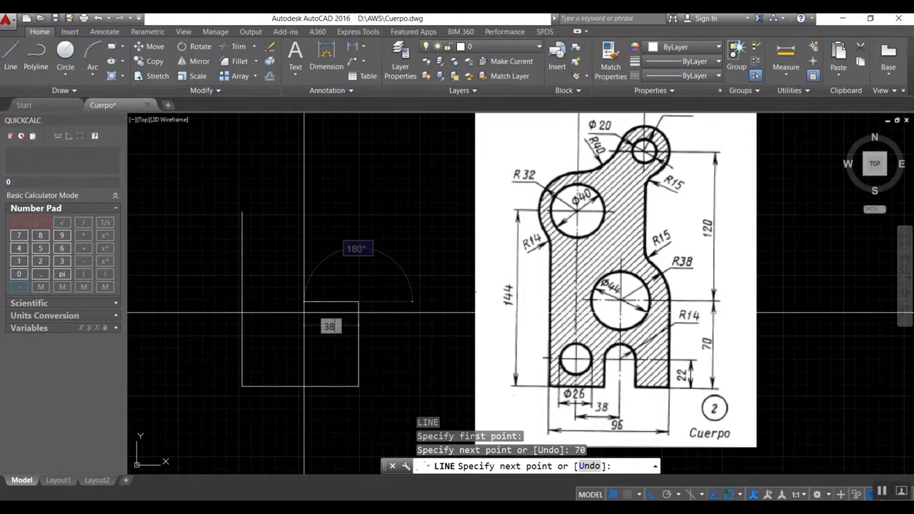
pyautogui.press('Return')
pyautogui.press('Return')
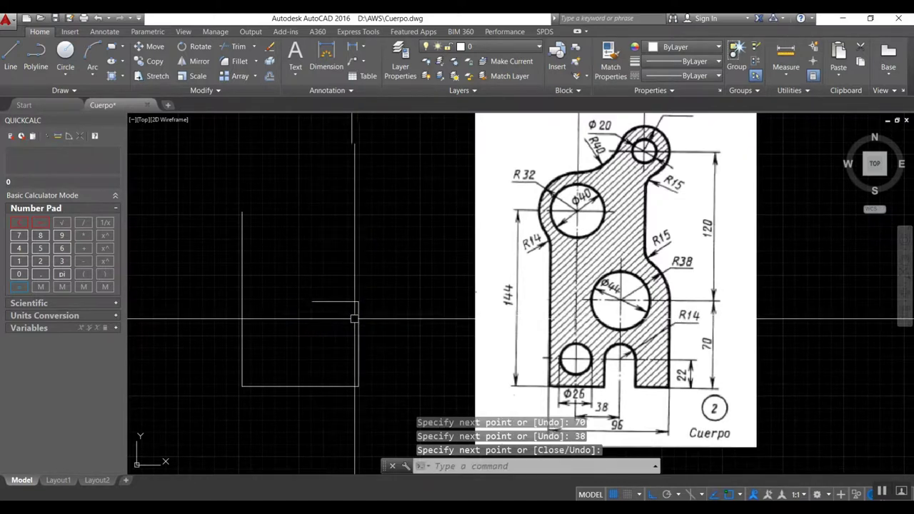
pyautogui.write('c')
pyautogui.press('Return')
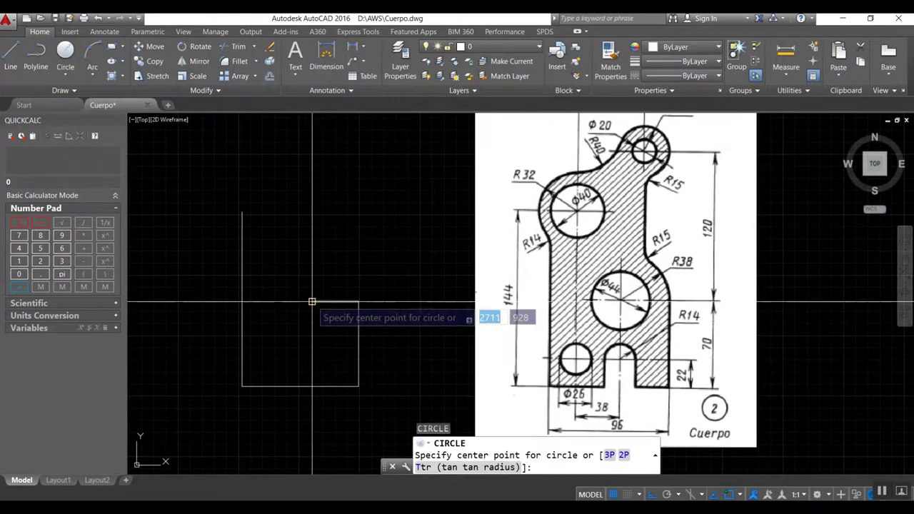
# - Draw a radius-38 circle centred at the end of the inward step
pyautogui.click(312, 302)
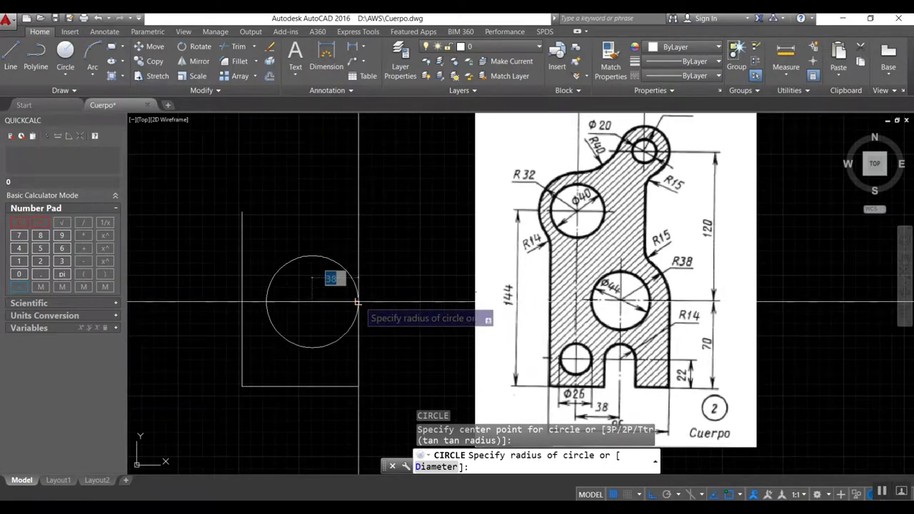
pyautogui.click(357, 302)
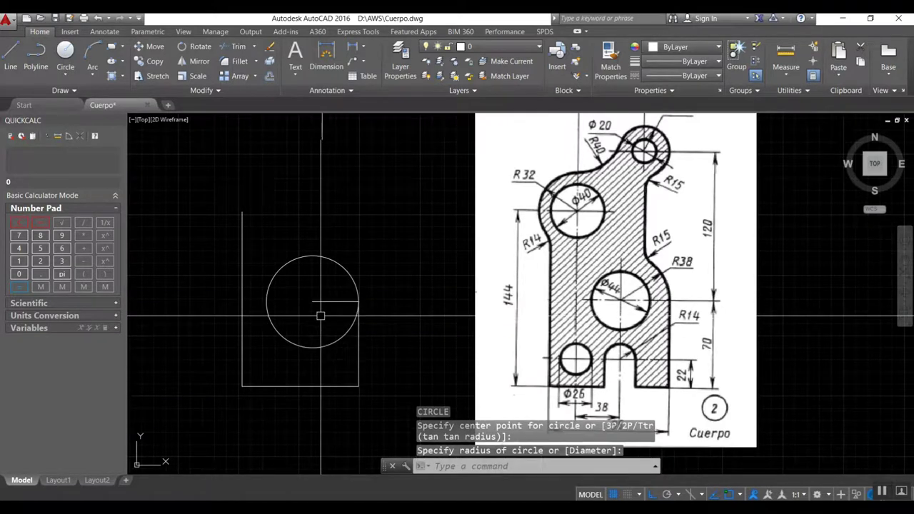
pyautogui.write('c')
pyautogui.press('Return')
pyautogui.click(312, 301)
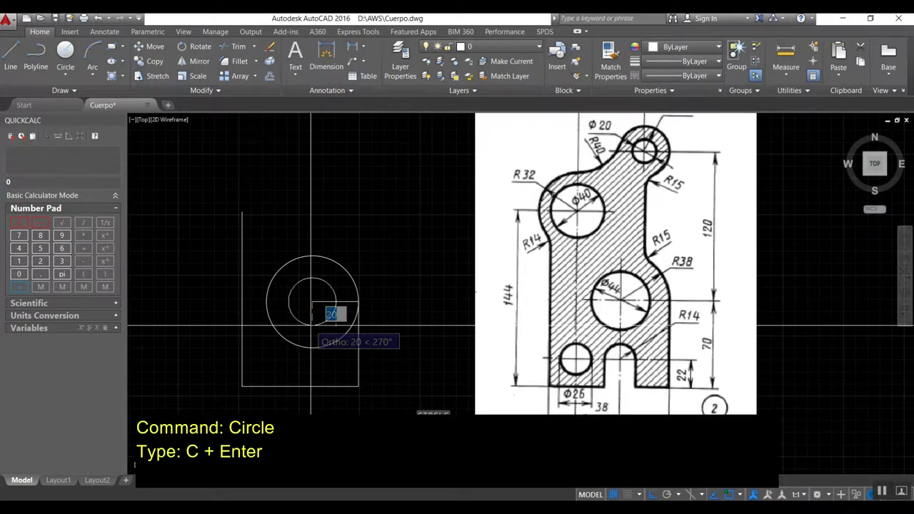
pyautogui.press('Return')
pyautogui.press('Return')
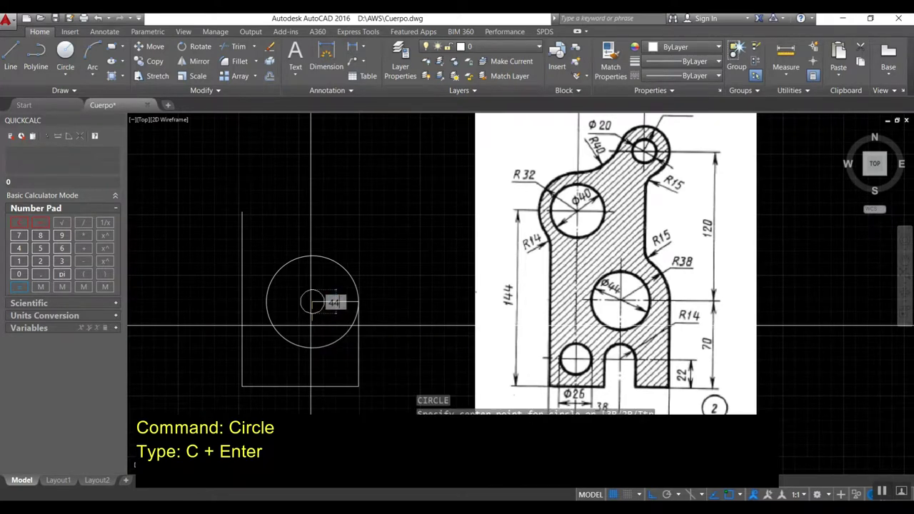
# - Add a concentric 44-diameter hole and begin a line from the shared centre
pyautogui.click(312, 302)
pyautogui.write('d')
pyautogui.press('Return')
pyautogui.write('44')
pyautogui.press('Return')
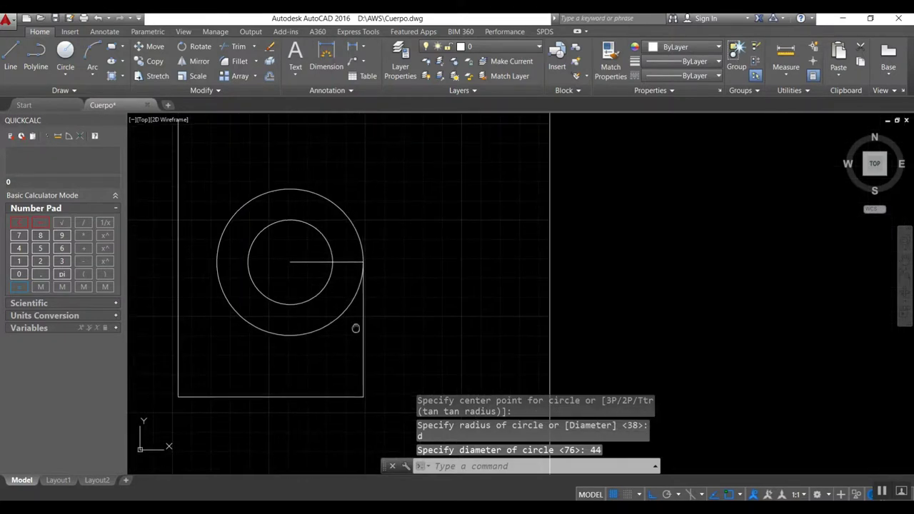
pyautogui.write('l')
pyautogui.press('Return')
pyautogui.click(309, 295)
# - End the line straight below the centre and draw a radius-14 circle there
pyautogui.click(309, 352)
pyautogui.press('Return')
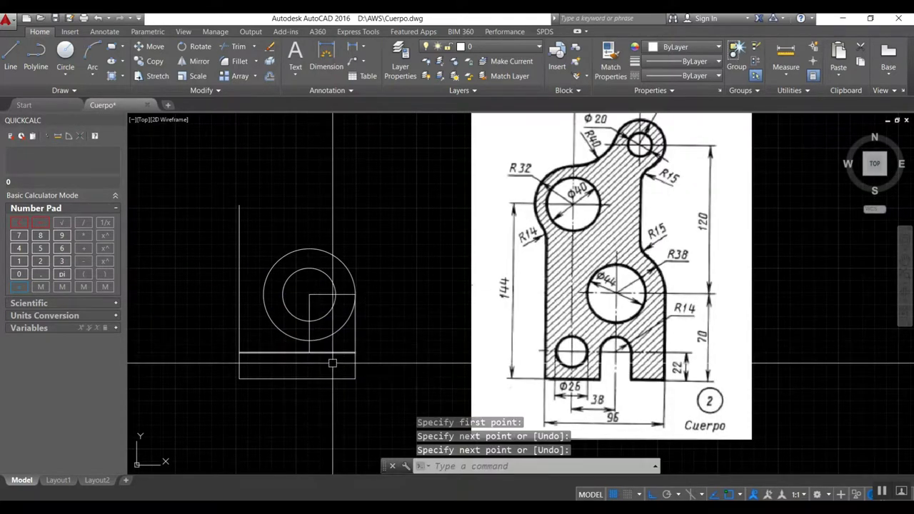
pyautogui.write('c')
pyautogui.press('Return')
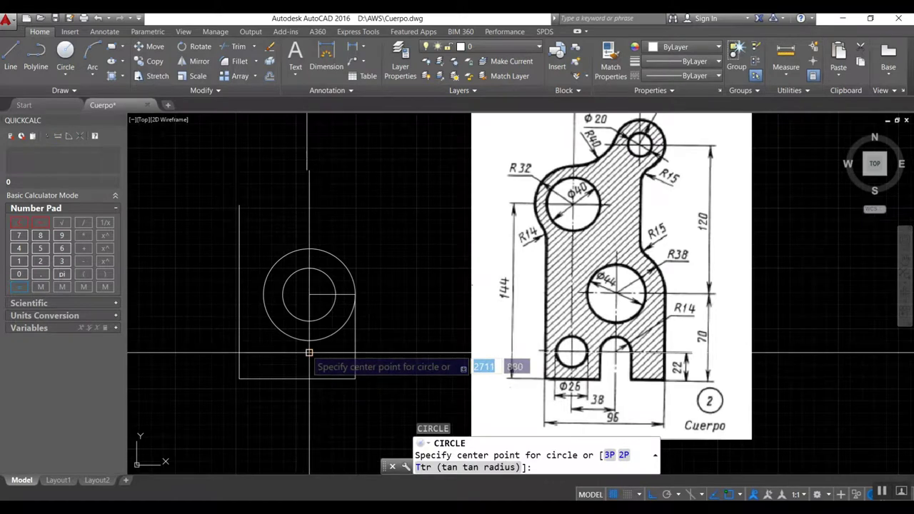
pyautogui.click(309, 353)
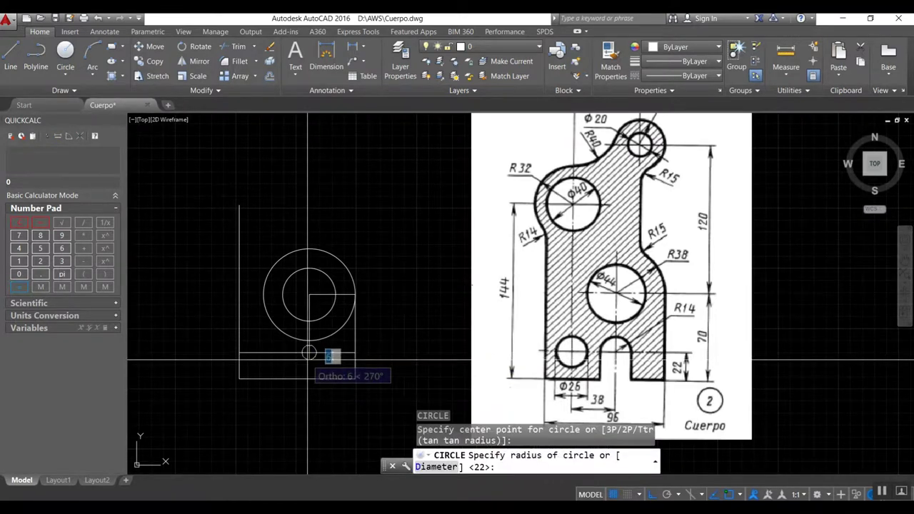
pyautogui.write('14')
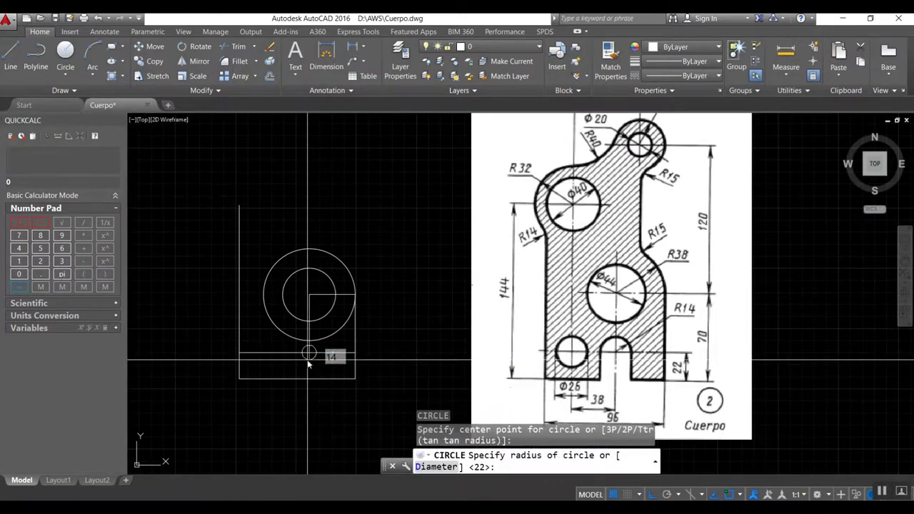
pyautogui.press('Return')
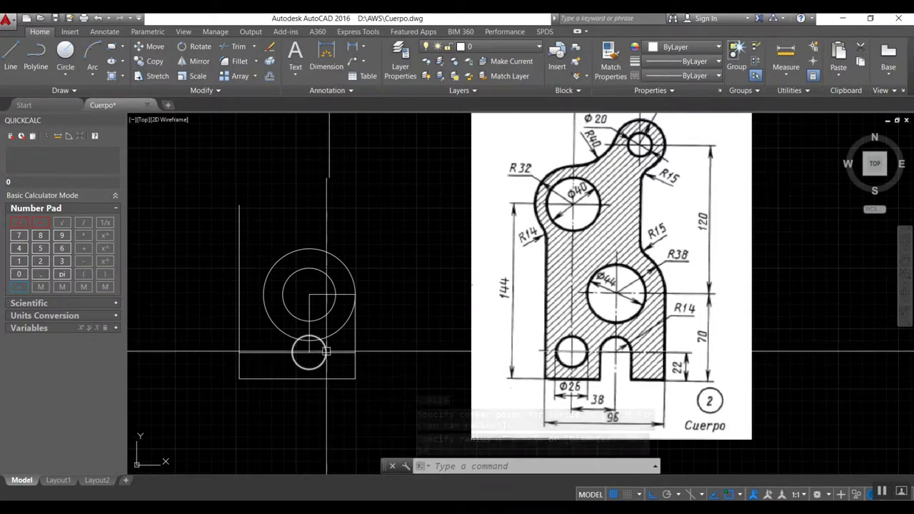
# - Draw a short line at the bottom edge through the small circle
pyautogui.write('l')
pyautogui.press('Return')
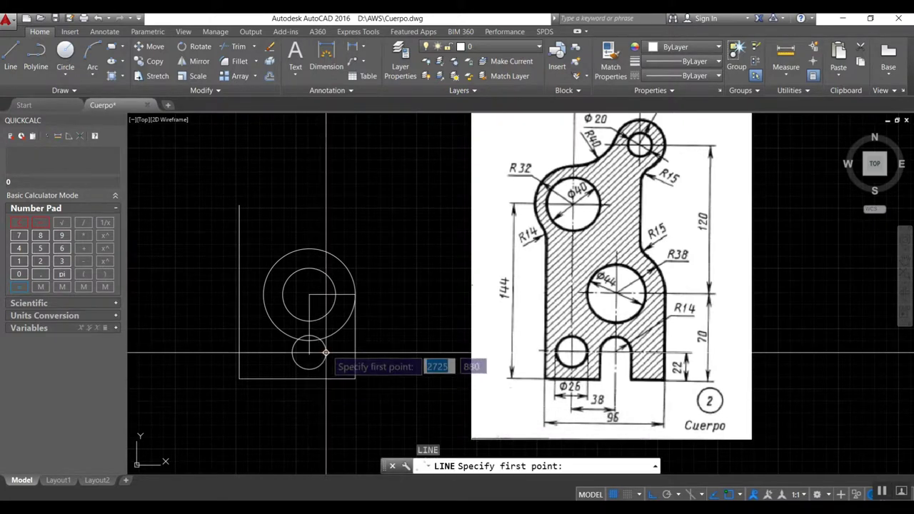
pyautogui.click(306, 368)
pyautogui.press('Escape')
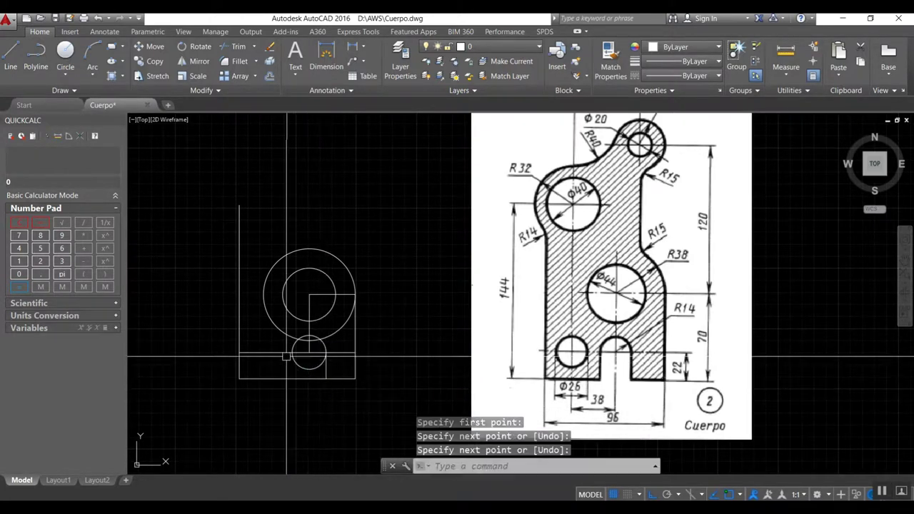
pyautogui.press('Return')
pyautogui.click(297, 378)
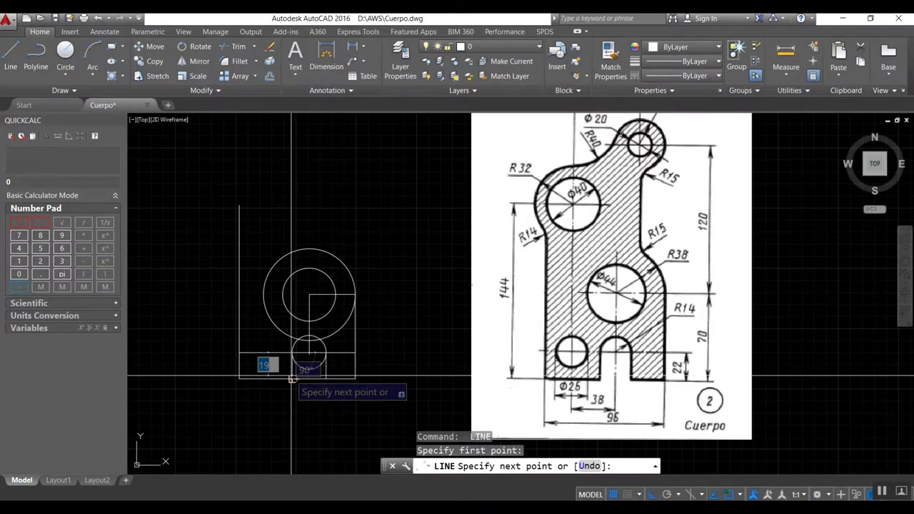
pyautogui.click(297, 378)
pyautogui.press('Return')
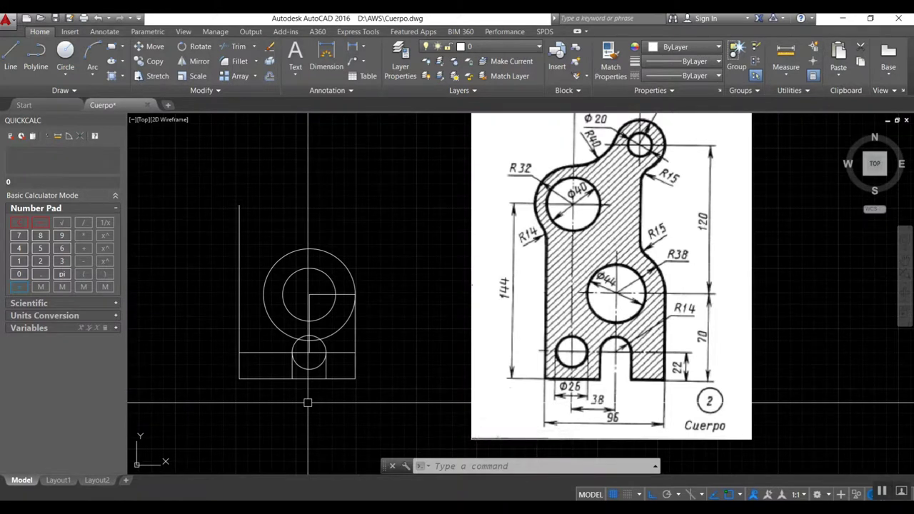
# - Trim the small circle's lower arc and the crossing line to open the notch
pyautogui.write('tr')
pyautogui.press('Return')
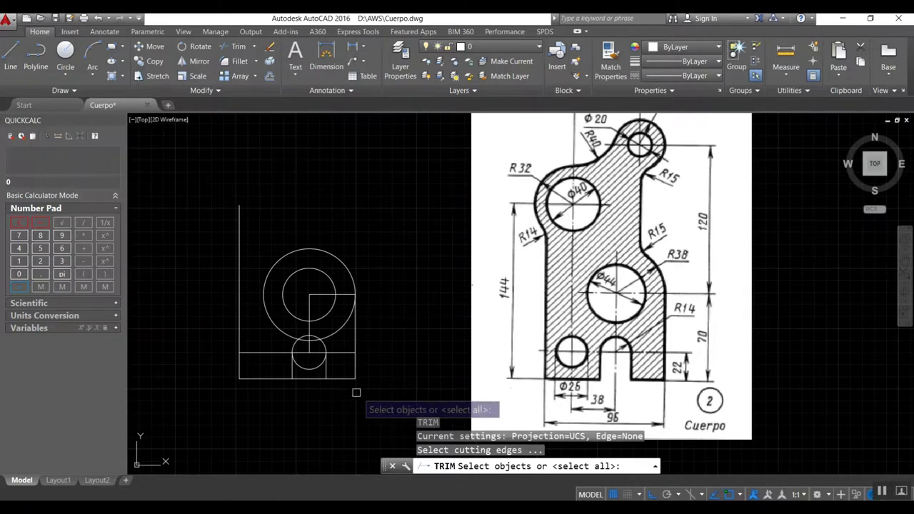
pyautogui.click(372, 392)
pyautogui.click(241, 187)
pyautogui.press('Return')
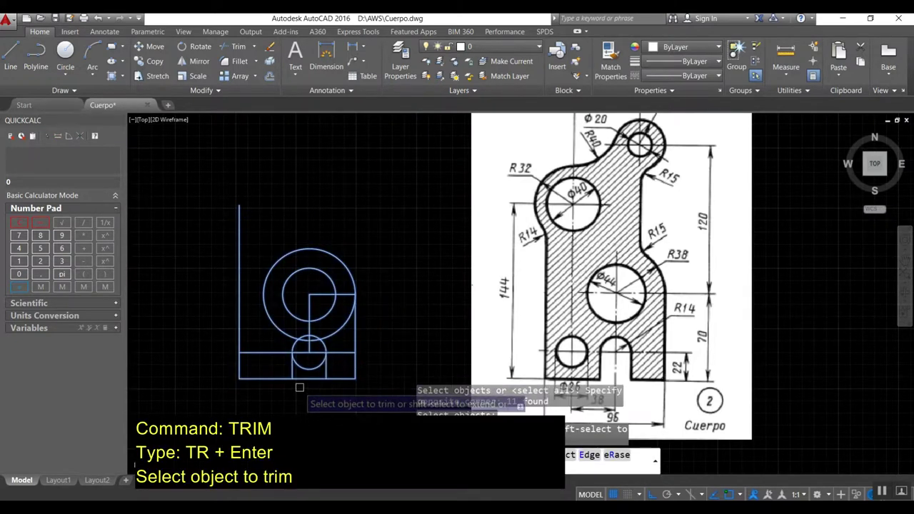
pyautogui.click(306, 366)
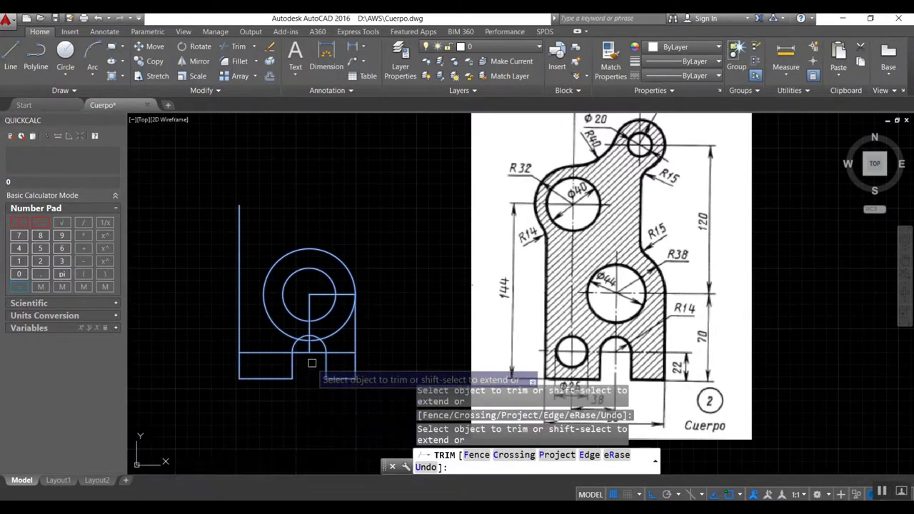
pyautogui.click(316, 352)
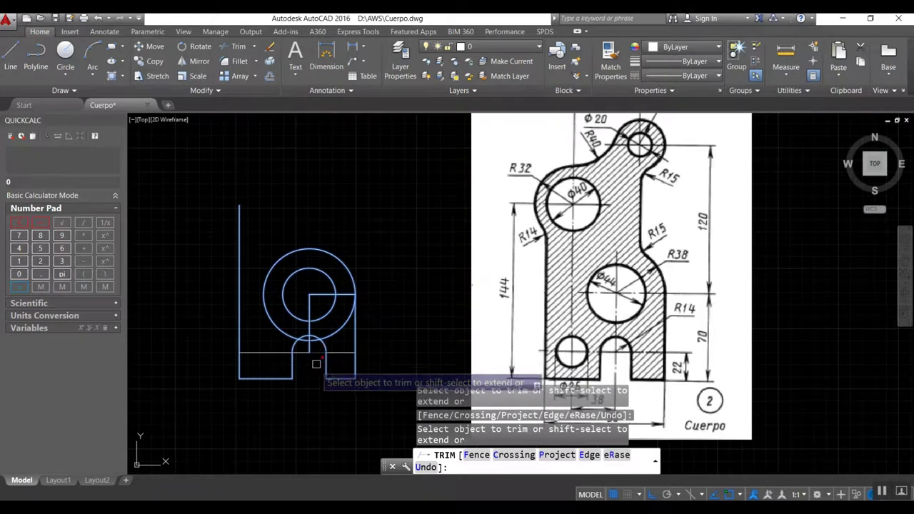
pyautogui.press('Return')
# - Draw a guide line from the bottom-left corner and a 26-diameter hole at its end
pyautogui.write('l')
pyautogui.press('Return')
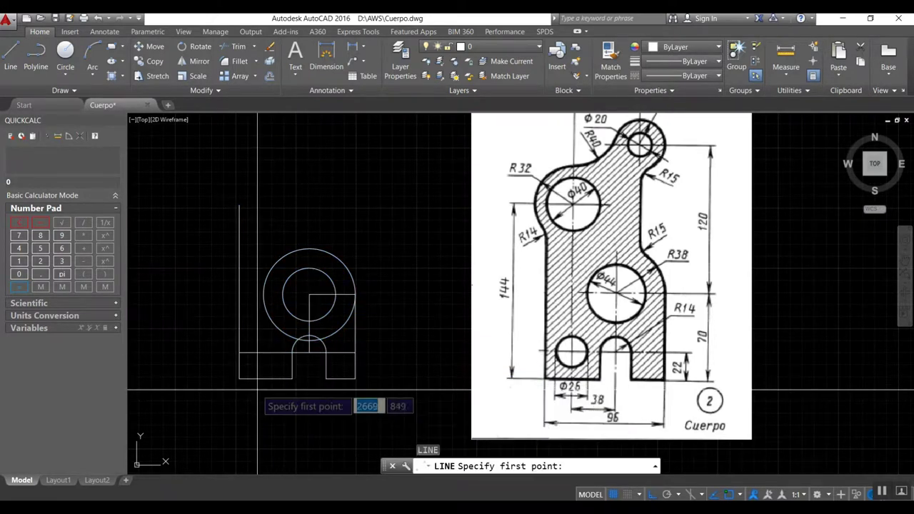
pyautogui.click(239, 378)
pyautogui.click(265, 352)
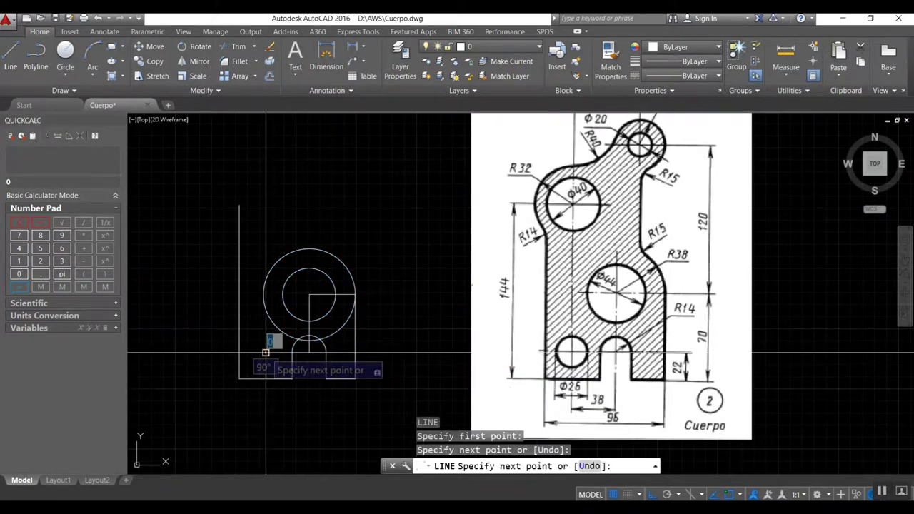
pyautogui.press('Return')
pyautogui.write('c')
pyautogui.press('Return')
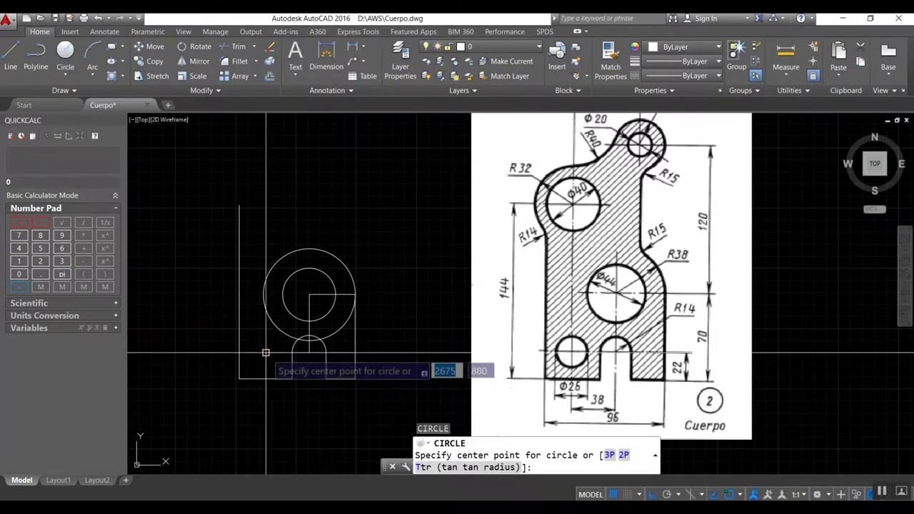
pyautogui.click(266, 353)
pyautogui.write('d')
pyautogui.press('Return')
pyautogui.write('26')
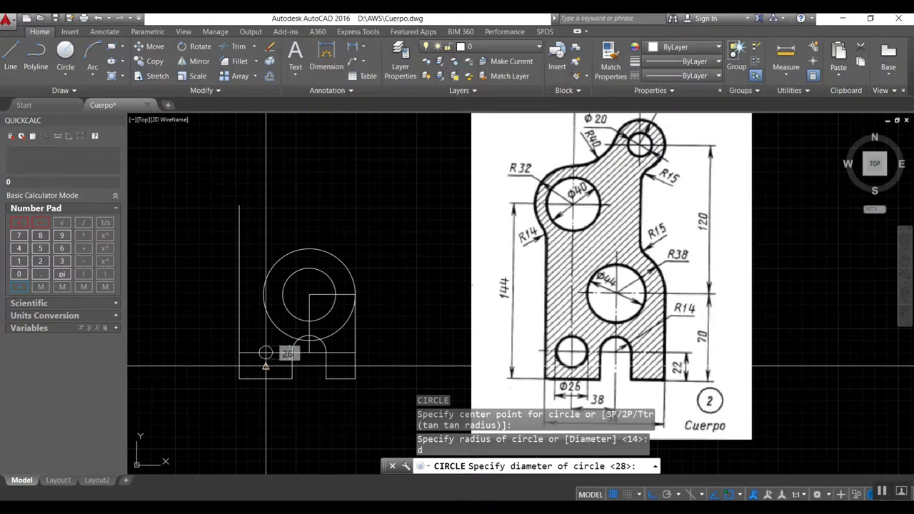
pyautogui.press('Return')
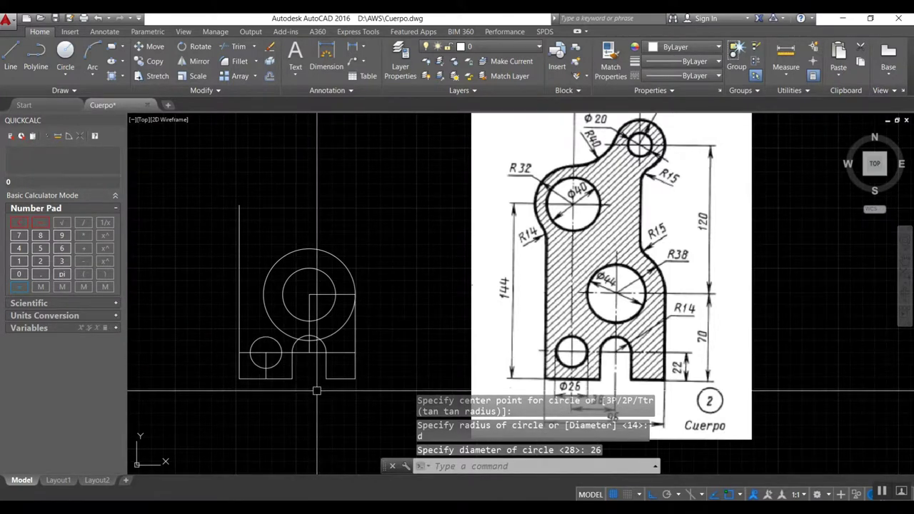
# - Erase the horizontal line through the small circles and the leftover guide line
pyautogui.write('e')
pyautogui.press('Return')
pyautogui.click(314, 355)
pyautogui.press('Return')
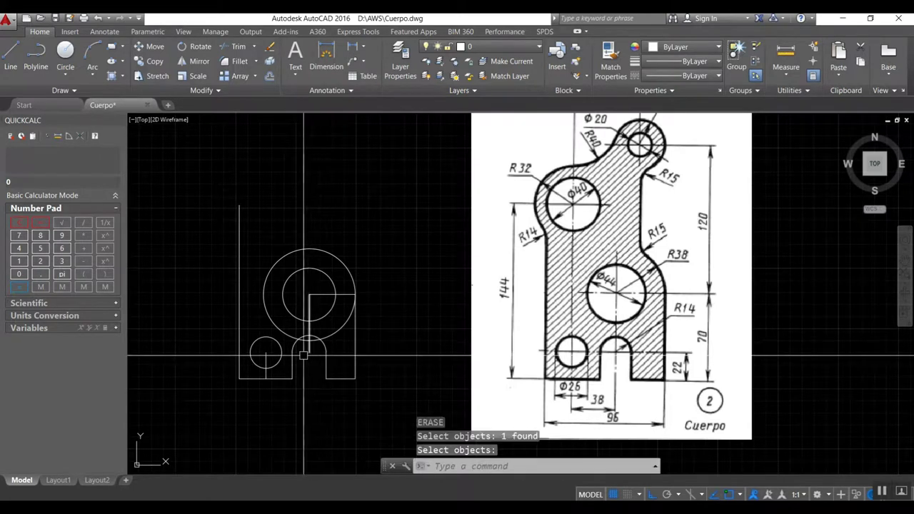
pyautogui.press('Return')
pyautogui.click(268, 358)
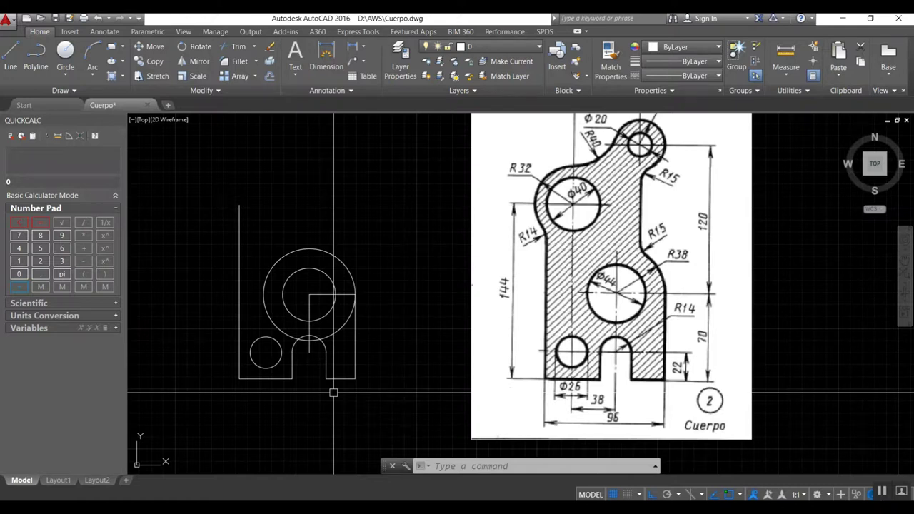
# - Offset the large circle's centre line 120 units upward as a top guide
pyautogui.write('o')
pyautogui.press('Return')
pyautogui.write('120')
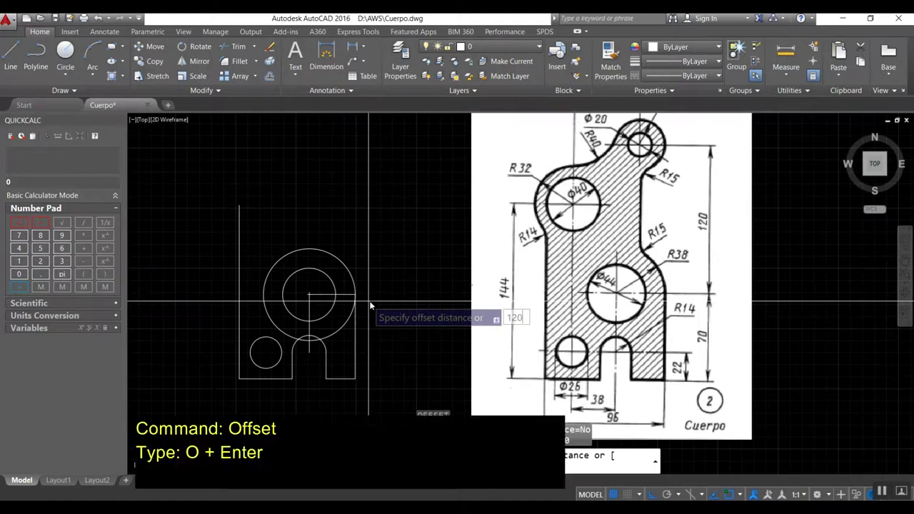
pyautogui.press('Return')
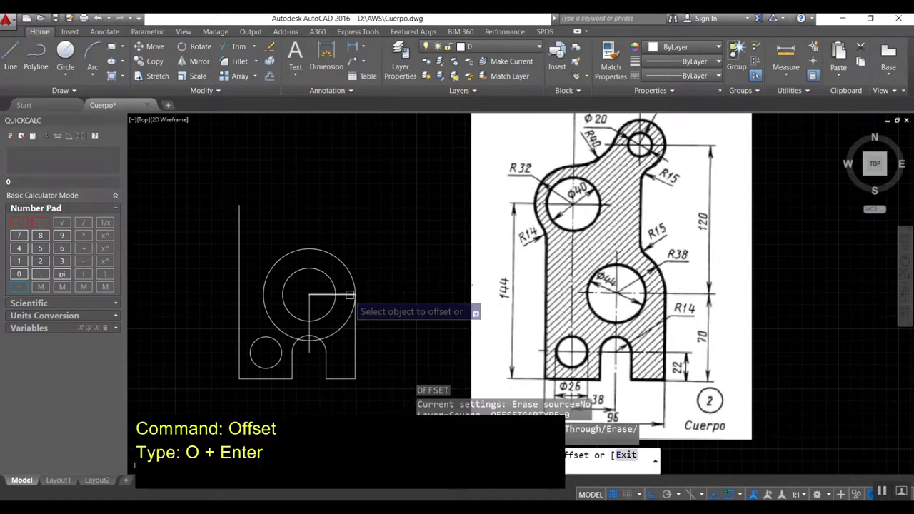
pyautogui.click(350, 294)
pyautogui.click(350, 290)
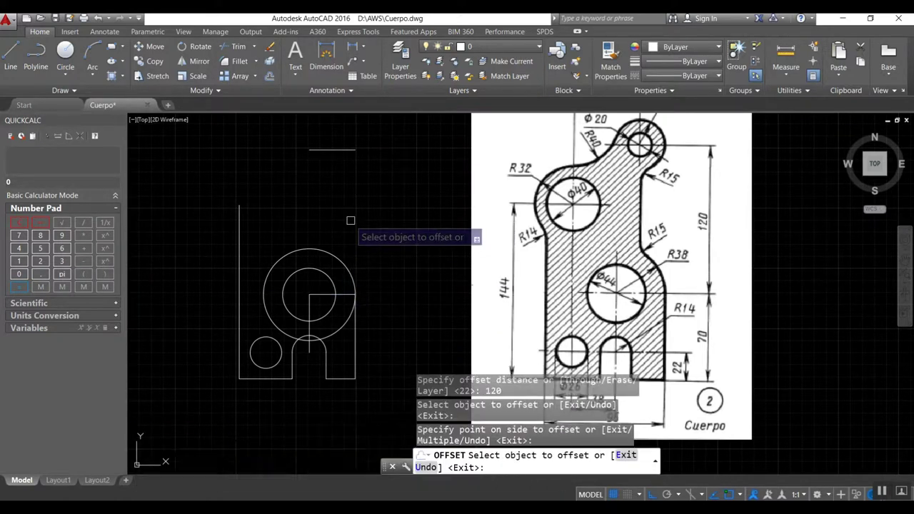
pyautogui.press('Return')
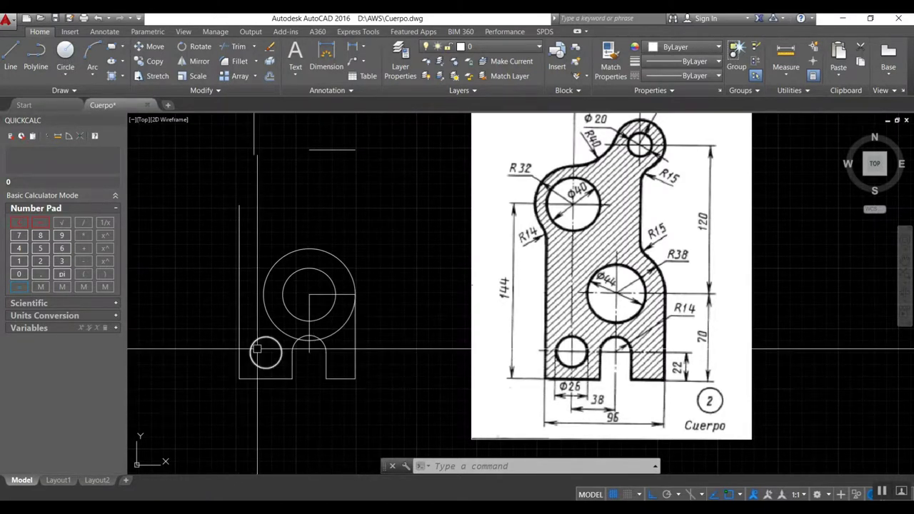
pyautogui.write('l')
pyautogui.press('Return')
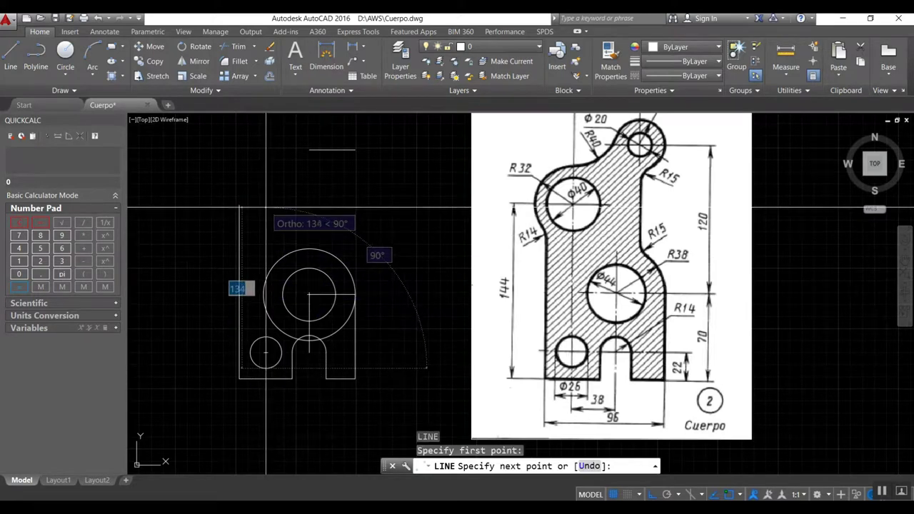
# - Finish the left vertical line and draw a 40-diameter hole at its top end
pyautogui.click(265, 206)
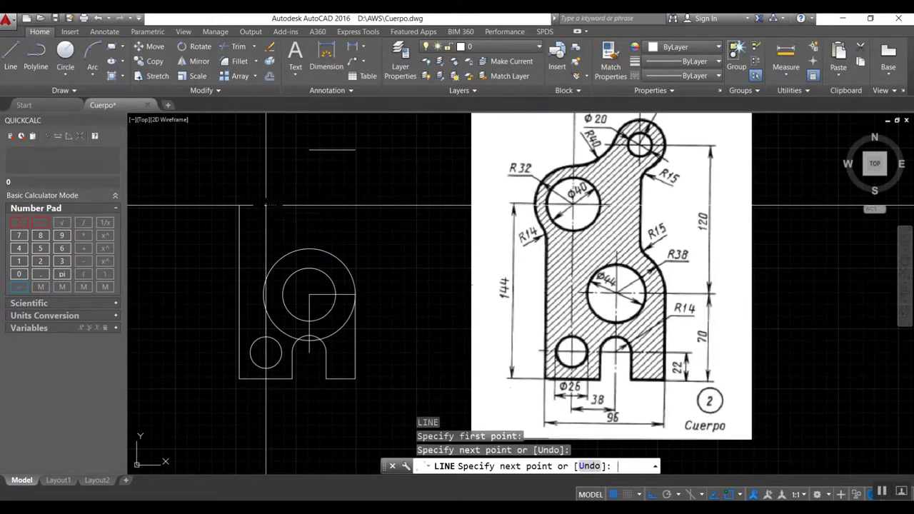
pyautogui.press('Return')
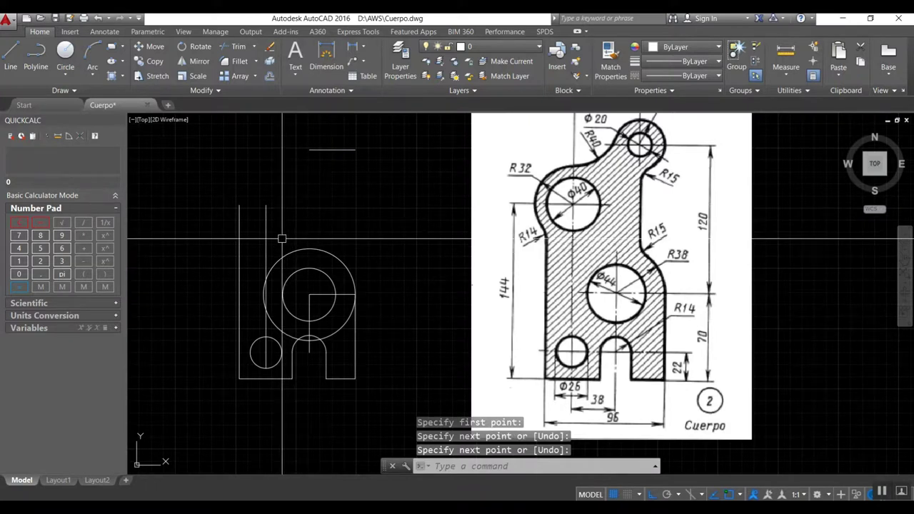
pyautogui.write('c')
pyautogui.press('Return')
pyautogui.click(265, 205)
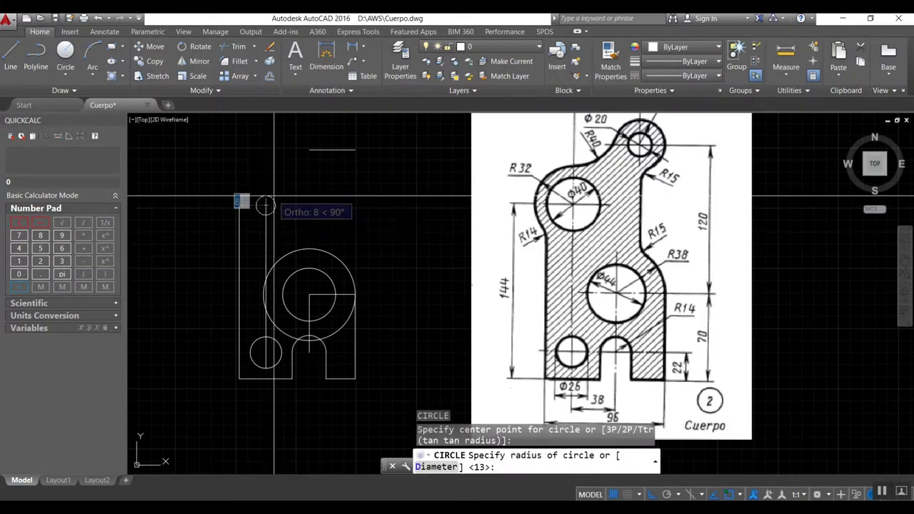
pyautogui.write('d')
pyautogui.press('Return')
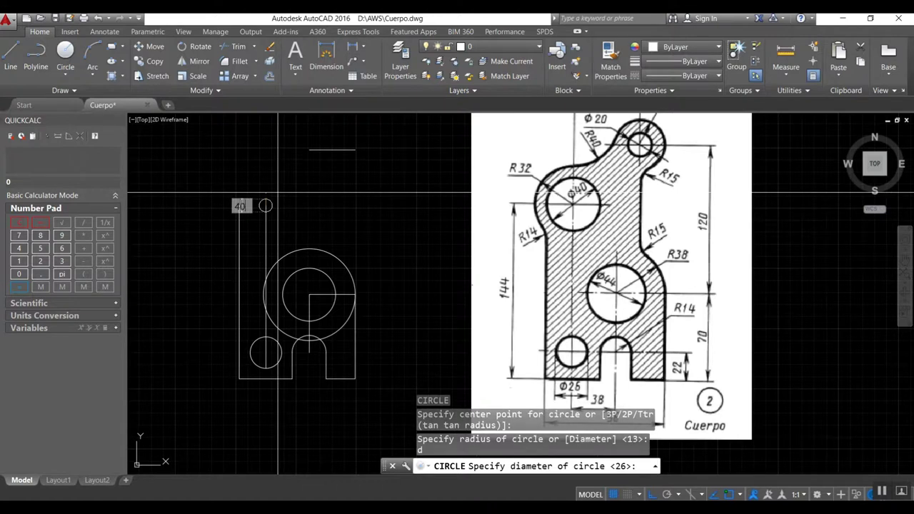
pyautogui.press('Return')
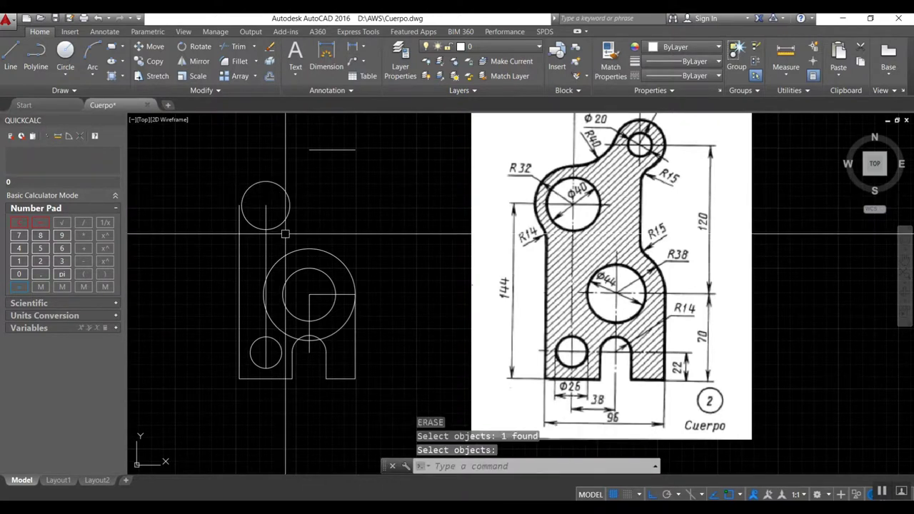
# - Add a concentric radius-32 circle around the hole and trim against it
pyautogui.press('Return')
pyautogui.click(265, 206)
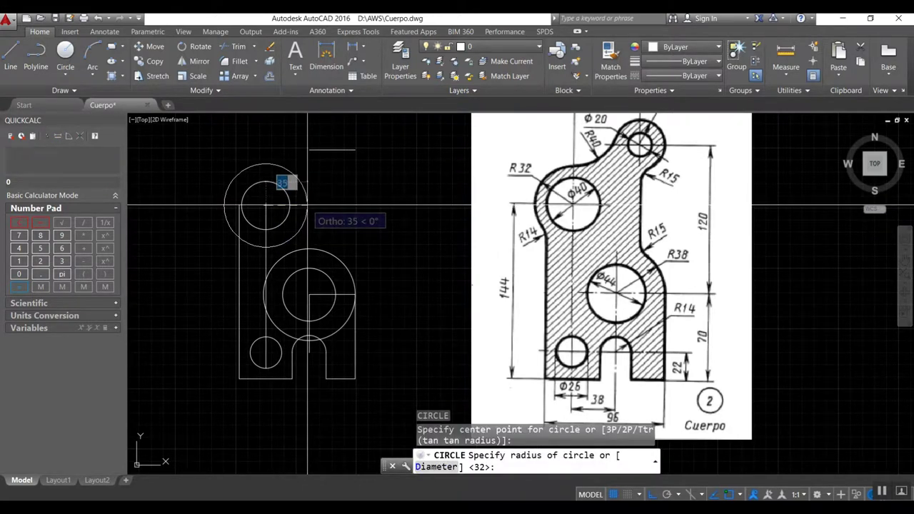
pyautogui.press('Return')
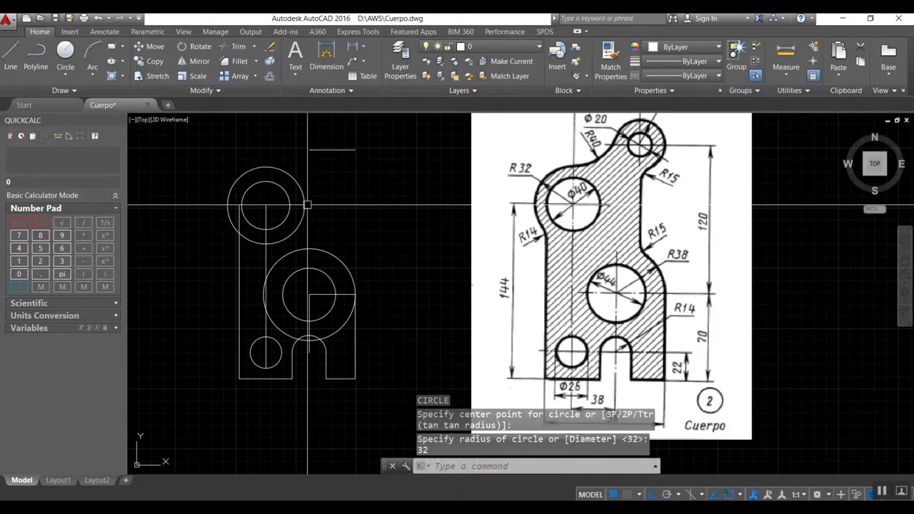
pyautogui.write('tr')
pyautogui.press('Return')
pyautogui.click(236, 227)
pyautogui.press('Return')
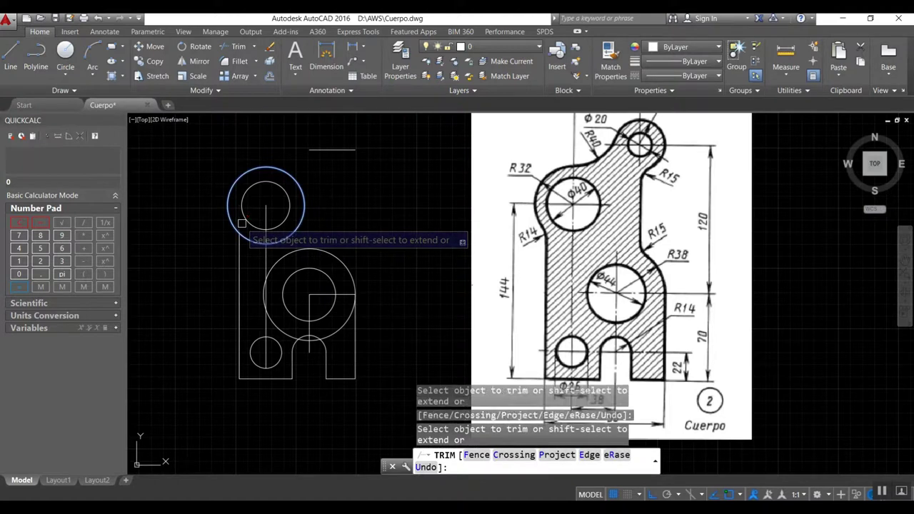
pyautogui.press('Return')
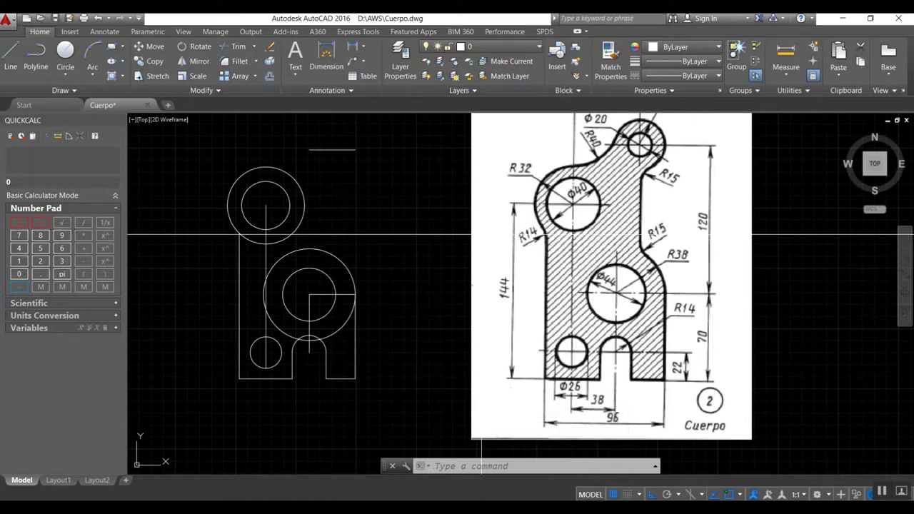
pyautogui.scroll(-2, 481, 234)
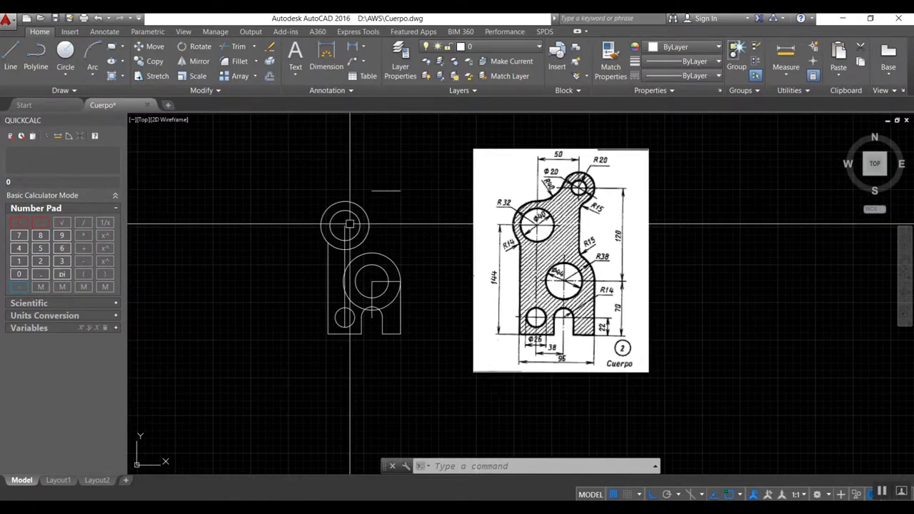
pyautogui.scroll(2, 350, 224)
# - Offset the vertical centre line 50 units to the right
pyautogui.write('o')
pyautogui.press('Return')
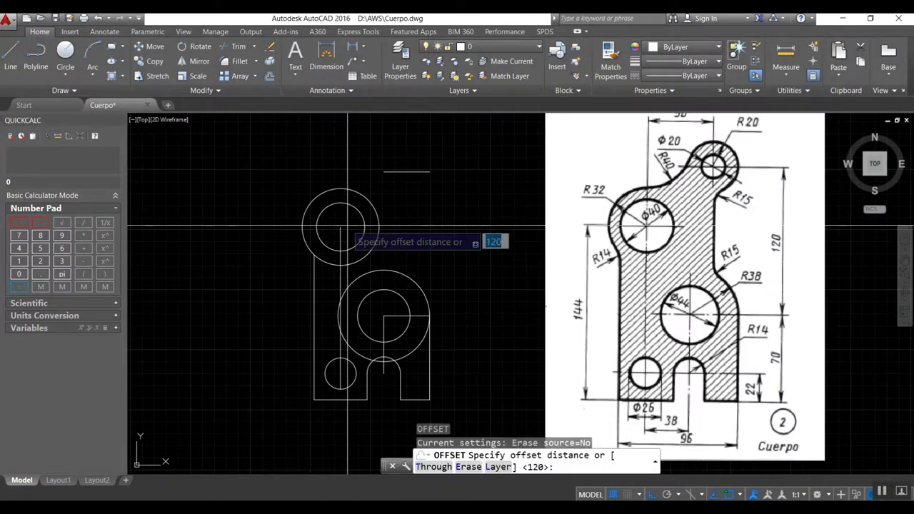
pyautogui.write('0')
pyautogui.press('Return')
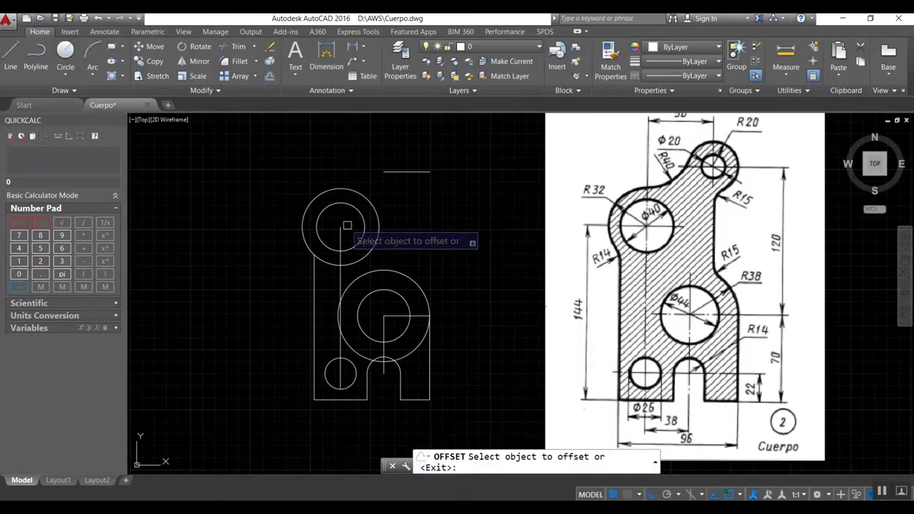
pyautogui.click(340, 239)
pyautogui.click(419, 216)
pyautogui.press('Return')
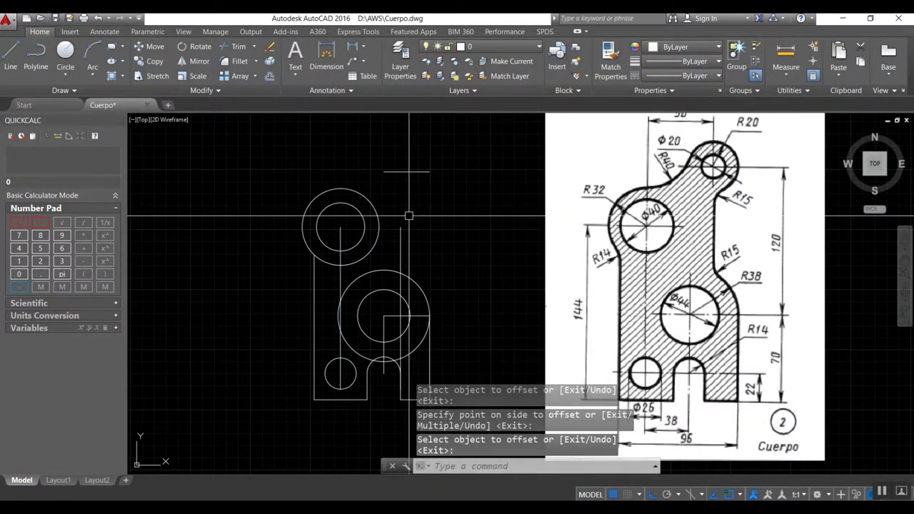
# - Extend the new vertical line up to the top horizontal guide line
pyautogui.write('ex')
pyautogui.press('Return')
pyautogui.click(401, 176)
pyautogui.click(400, 164)
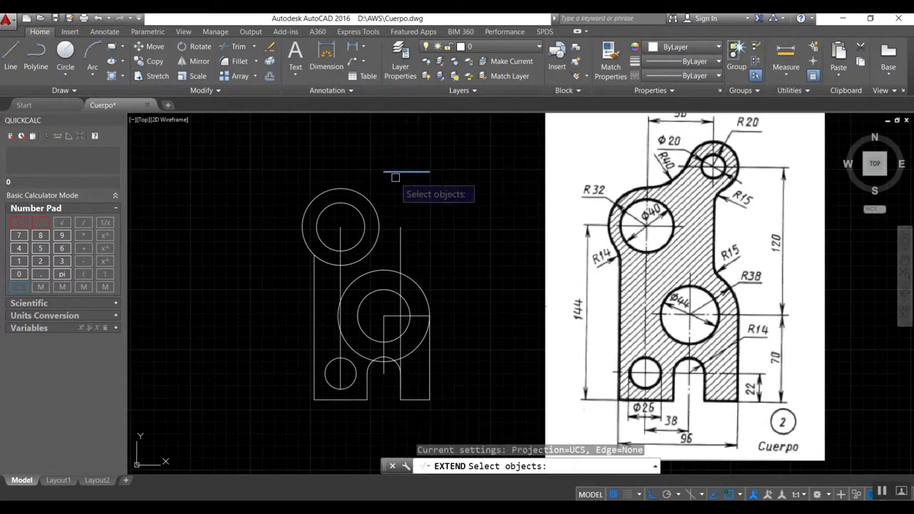
pyautogui.press('Return')
pyautogui.click(401, 224)
pyautogui.press('Return')
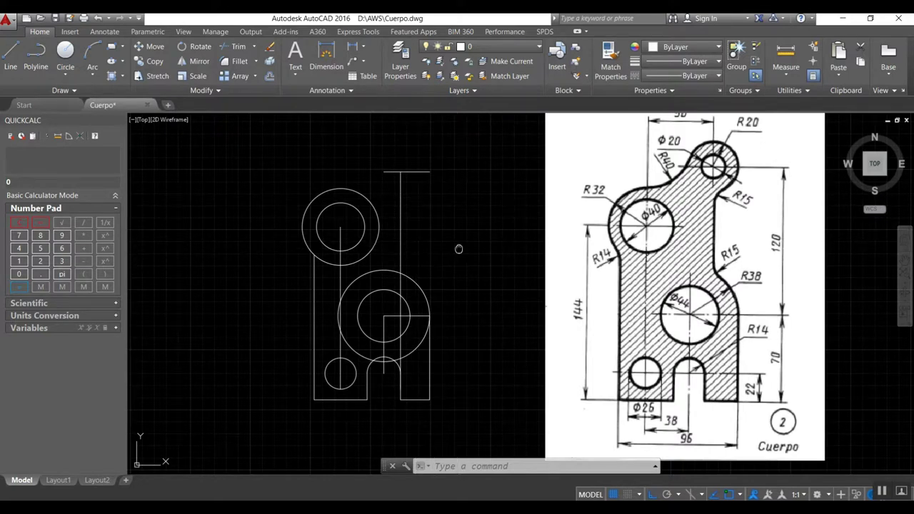
# - Pan the view slightly to frame the drawing beside the reference image
pyautogui.moveTo(416, 200); pyautogui.dragTo(394, 214, button='middle')
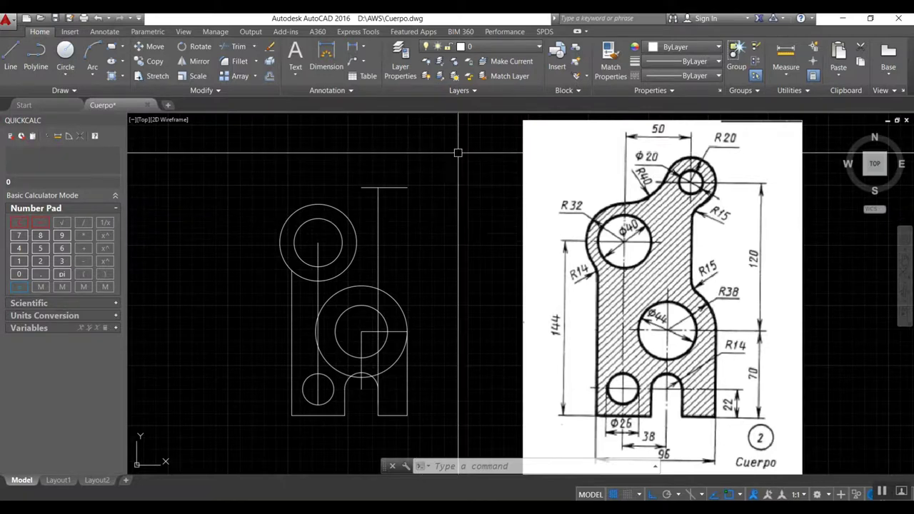
# - Fillet the vertical line and top line to close the part's top corner
pyautogui.write('f')
pyautogui.press('Return')
pyautogui.click(316, 246)
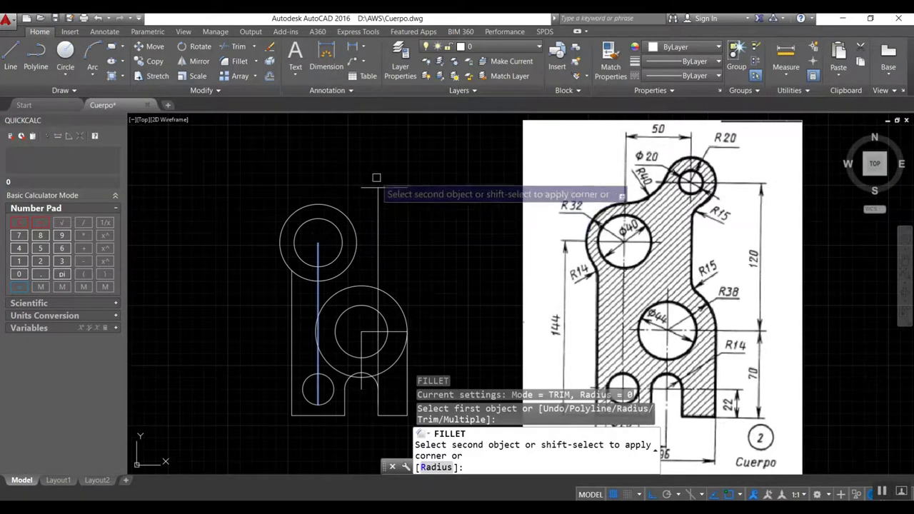
pyautogui.click(357, 188)
pyautogui.press('Return')
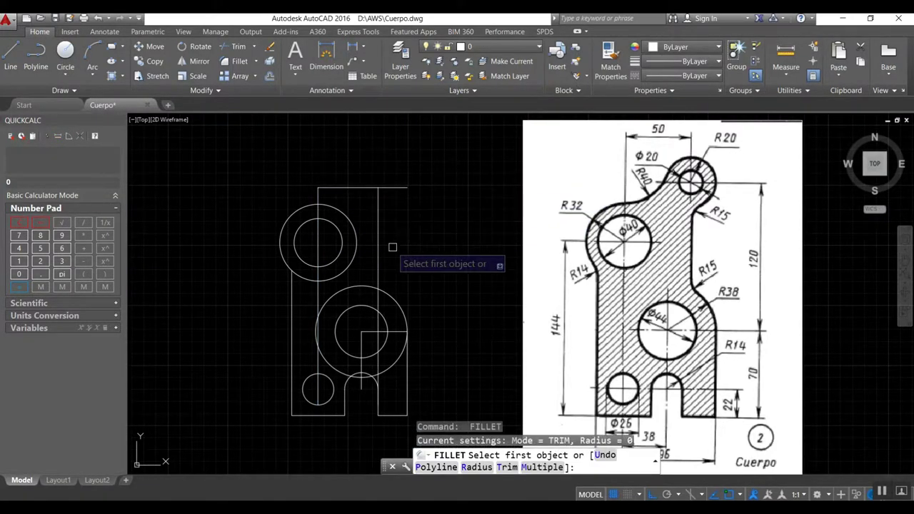
# - Add a linear dimension of 50 across the top of the part
pyautogui.write('di')
pyautogui.press('Down')
pyautogui.press('Down')
pyautogui.press('Return')
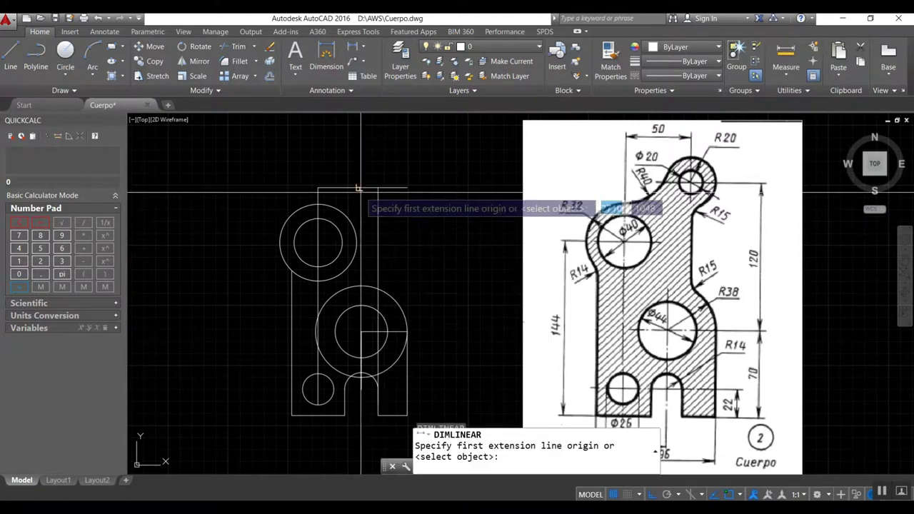
pyautogui.click(378, 188)
pyautogui.click(318, 188)
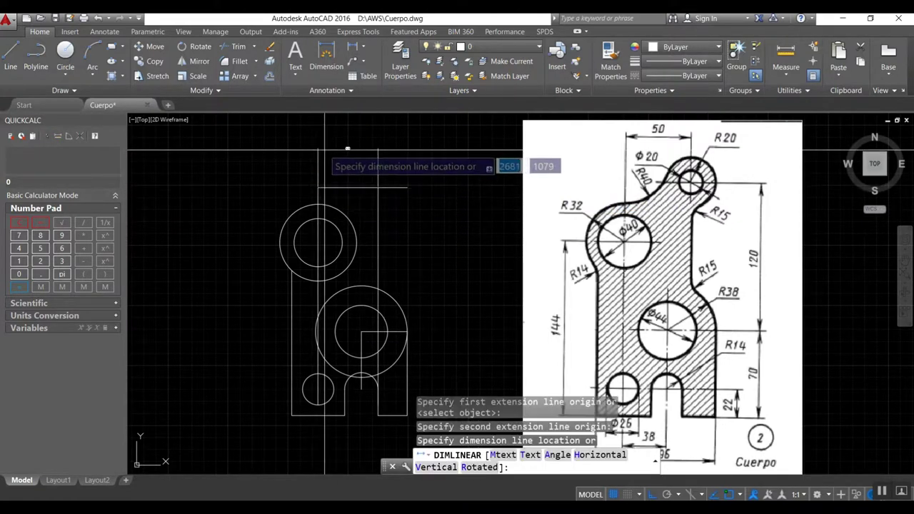
pyautogui.click(338, 149)
pyautogui.scroll(2, 336, 144)
pyautogui.scroll(-2, 335, 144)
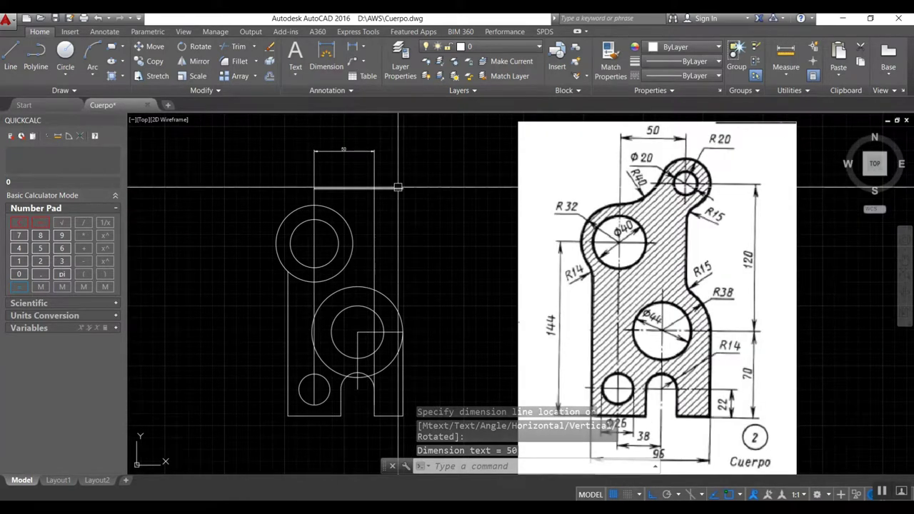
# - Add the 120 vertical linear dimension to the right of the part
pyautogui.write('d')
pyautogui.click(464, 243)
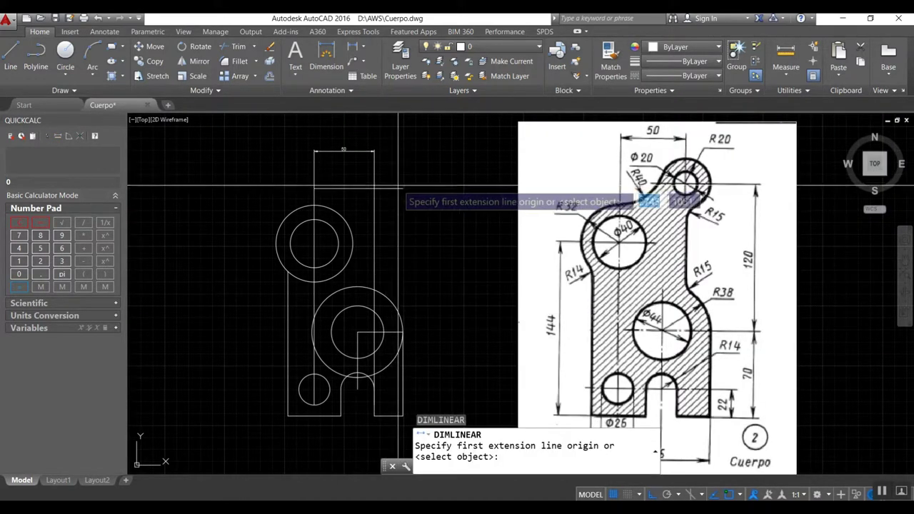
pyautogui.click(403, 189)
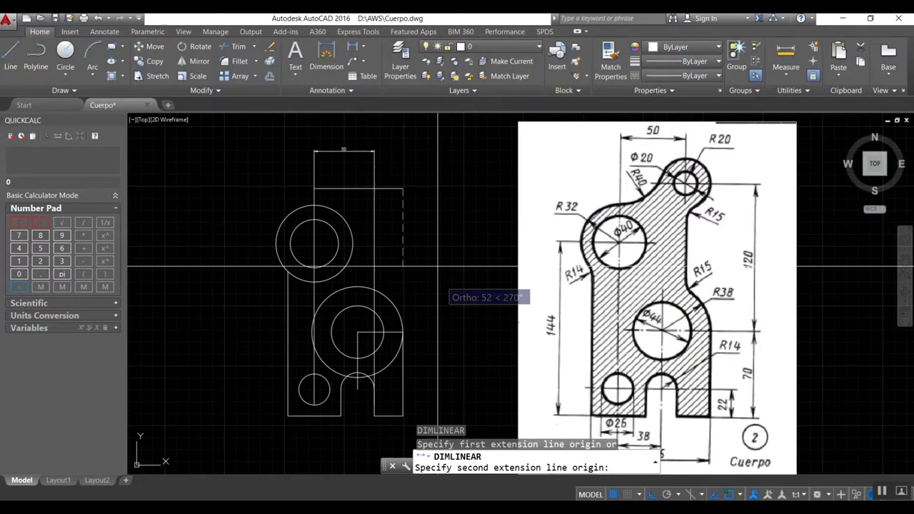
pyautogui.click(404, 331)
pyautogui.click(421, 228)
pyautogui.press('Return')
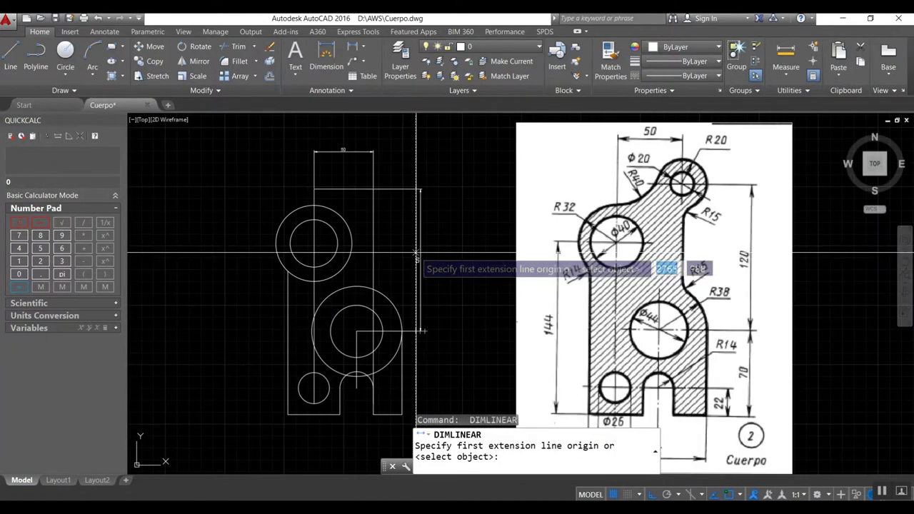
pyautogui.press('Escape')
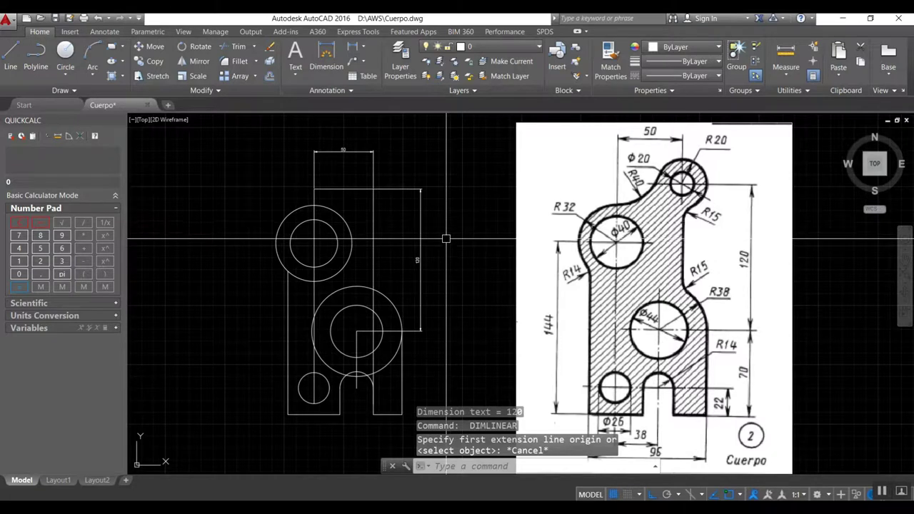
# - Draw the radius-20 boss circle centred at the part's top corner
pyautogui.write('c')
pyautogui.press('Return')
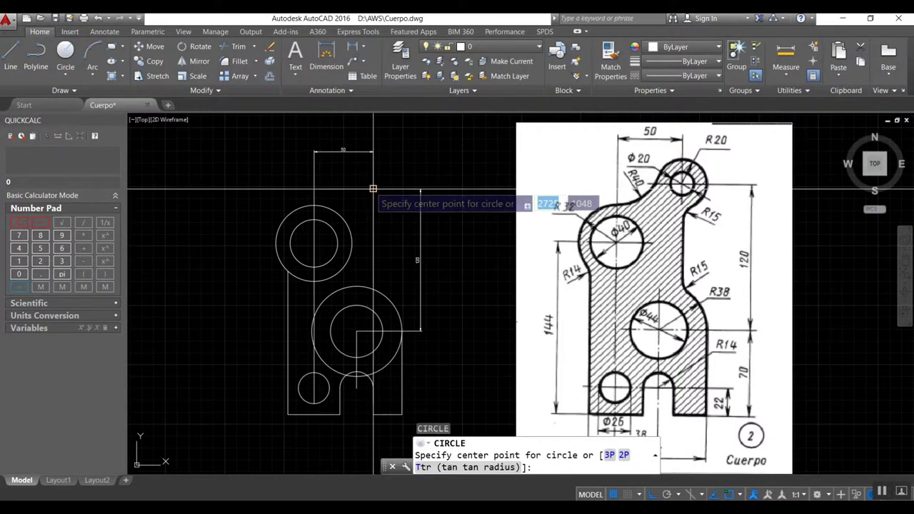
pyautogui.click(373, 189)
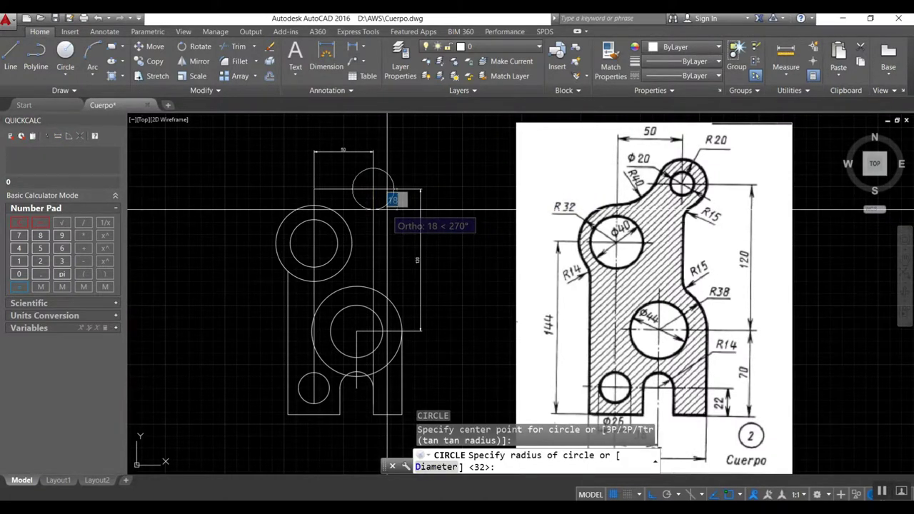
pyautogui.write('0')
pyautogui.press('Return')
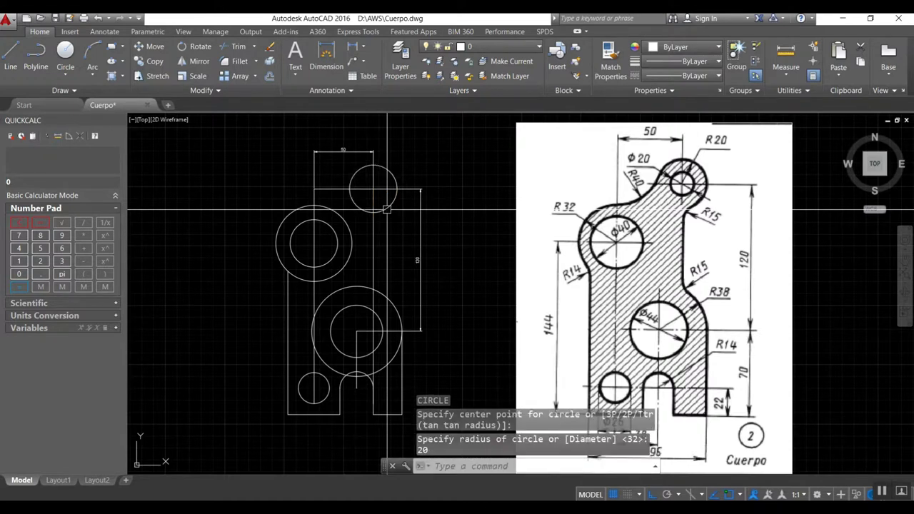
# - Add a concentric 20-diameter hole inside the boss
pyautogui.press('Return')
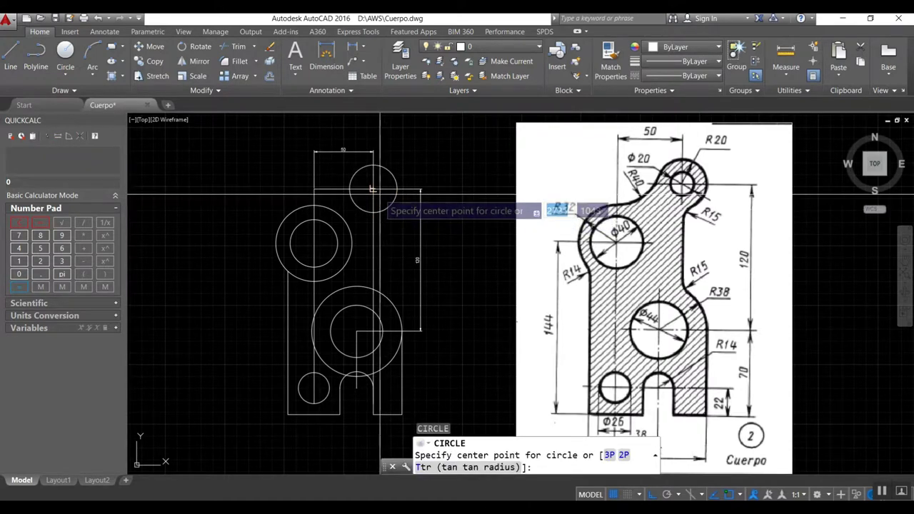
pyautogui.click(373, 189)
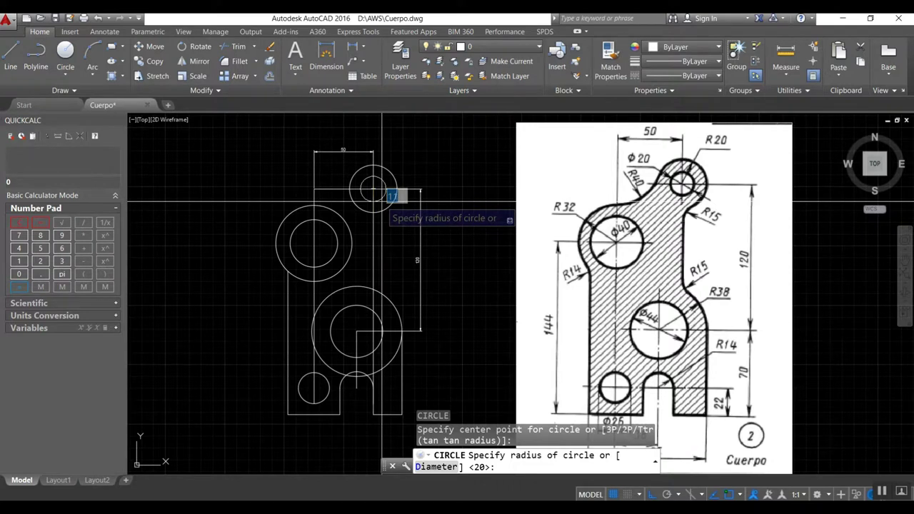
pyautogui.press('Return')
pyautogui.write('20')
pyautogui.press('Return')
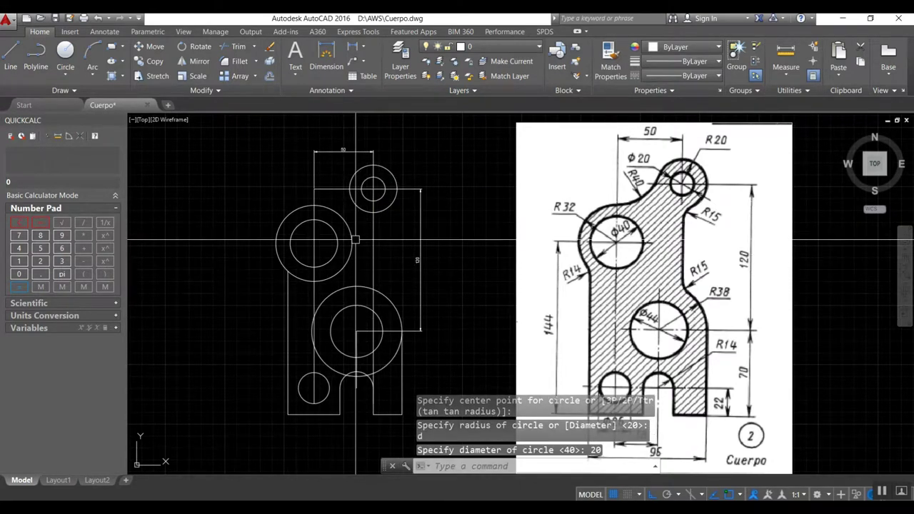
pyautogui.press('Return')
pyautogui.press('Return')
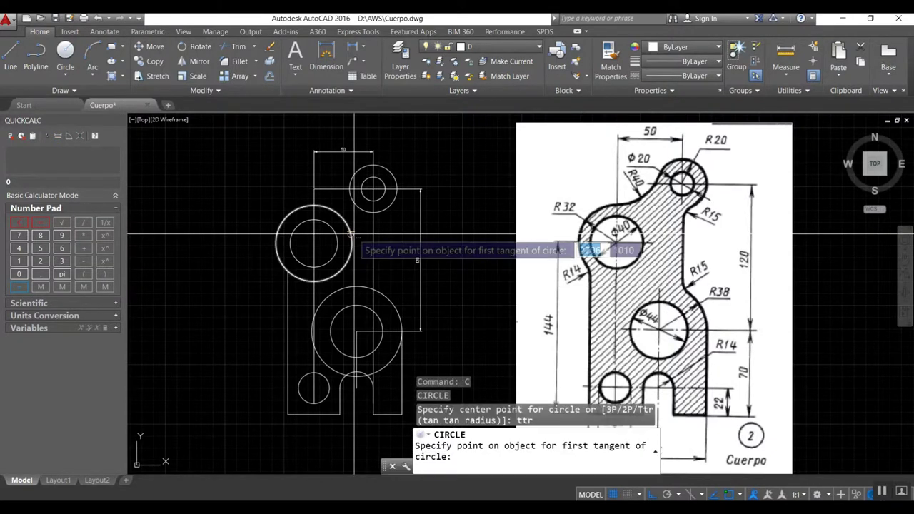
# - Draw a radius-40 circle tangent to the large left circle and the top boss
pyautogui.click(339, 215)
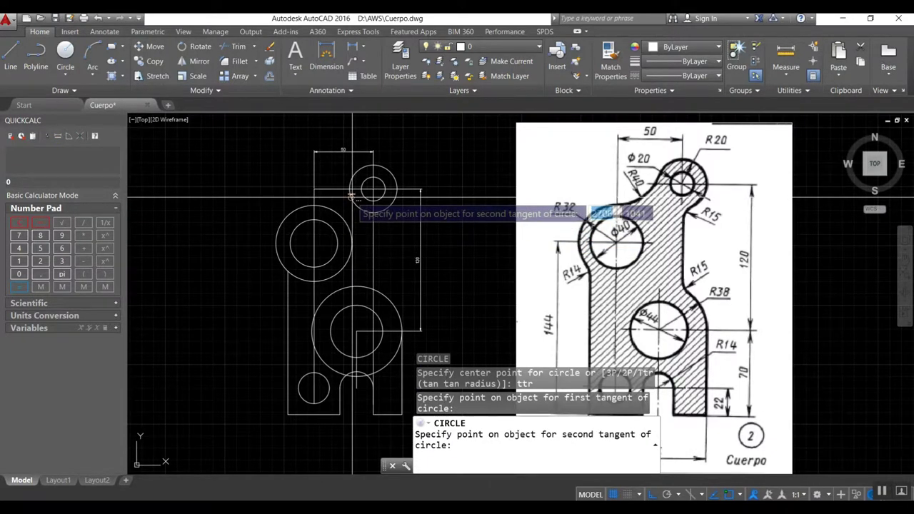
pyautogui.click(351, 196)
pyautogui.write('40')
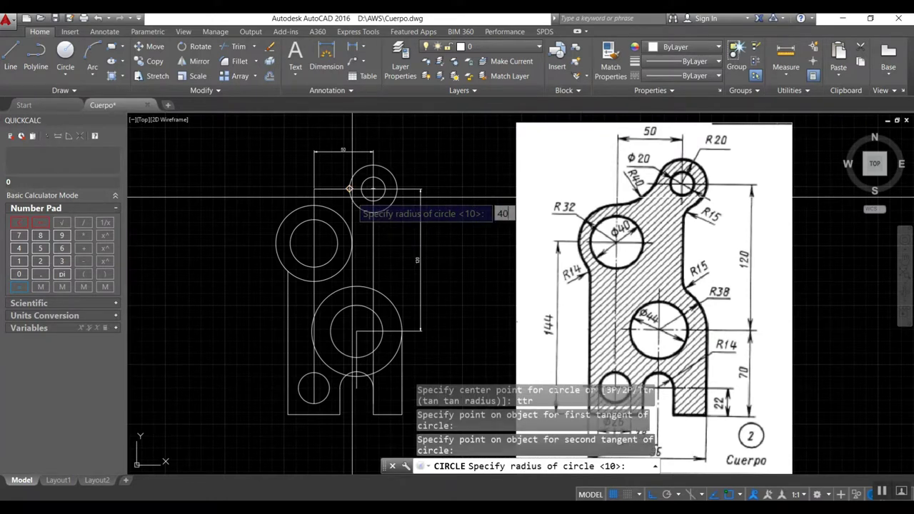
pyautogui.press('Return')
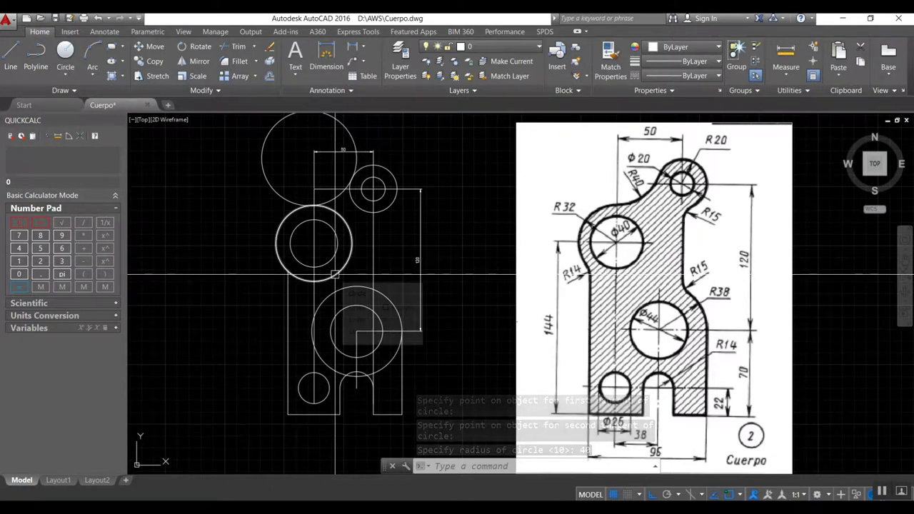
# - Trim the R40 circle to an arc between the two circles and remove the short bottom line
pyautogui.write('tr')
pyautogui.press('Return')
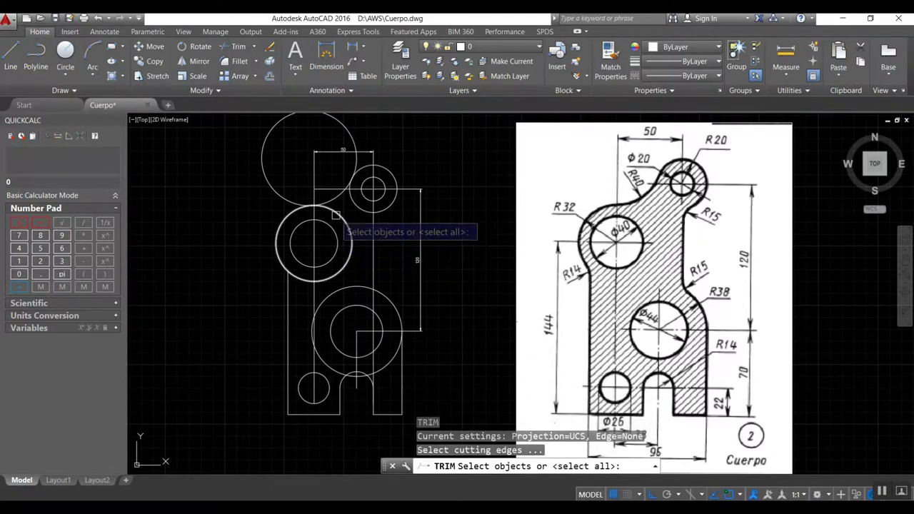
pyautogui.click(341, 216)
pyautogui.click(353, 187)
pyautogui.press('Return')
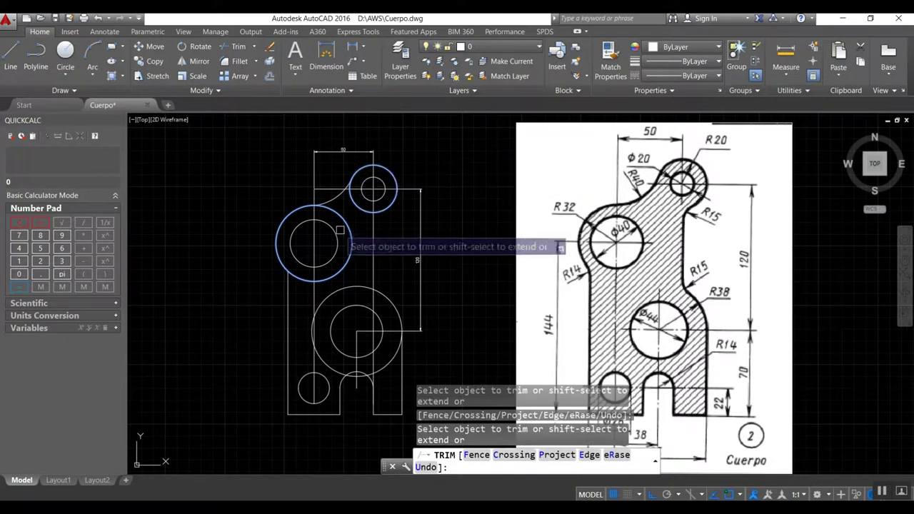
pyautogui.click(350, 180)
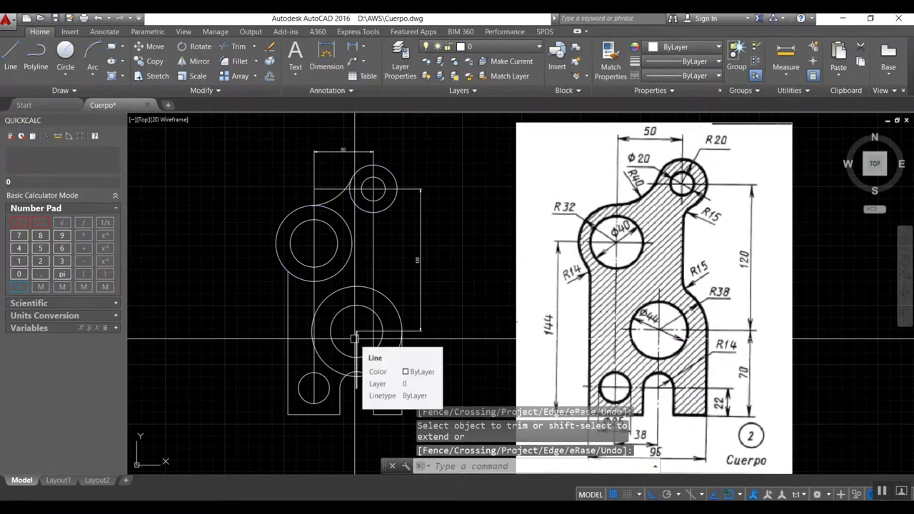
pyautogui.click(355, 338)
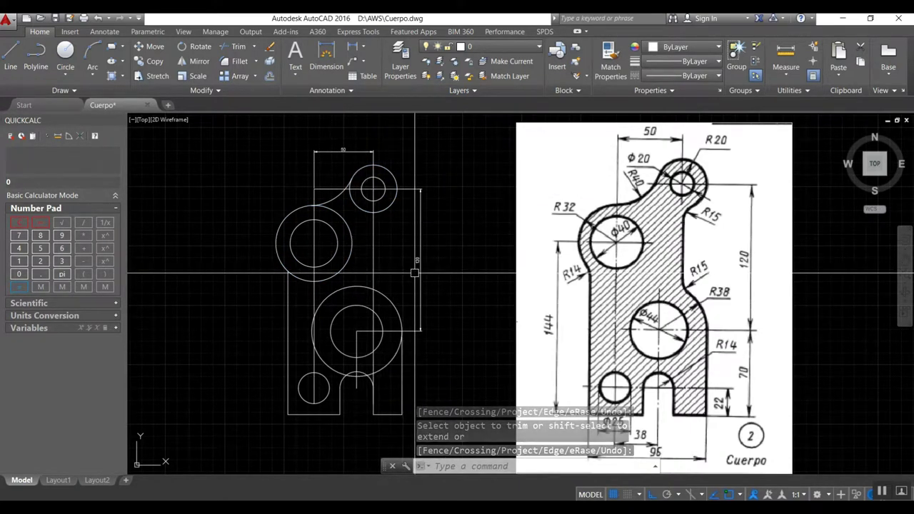
pyautogui.press('Return')
pyautogui.press('Return')
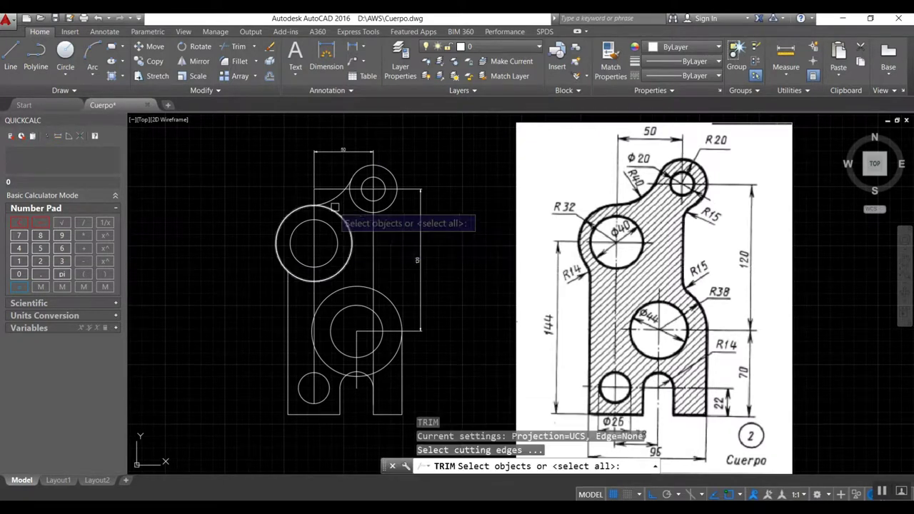
pyautogui.click(333, 203)
pyautogui.click(289, 285)
pyautogui.press('Return')
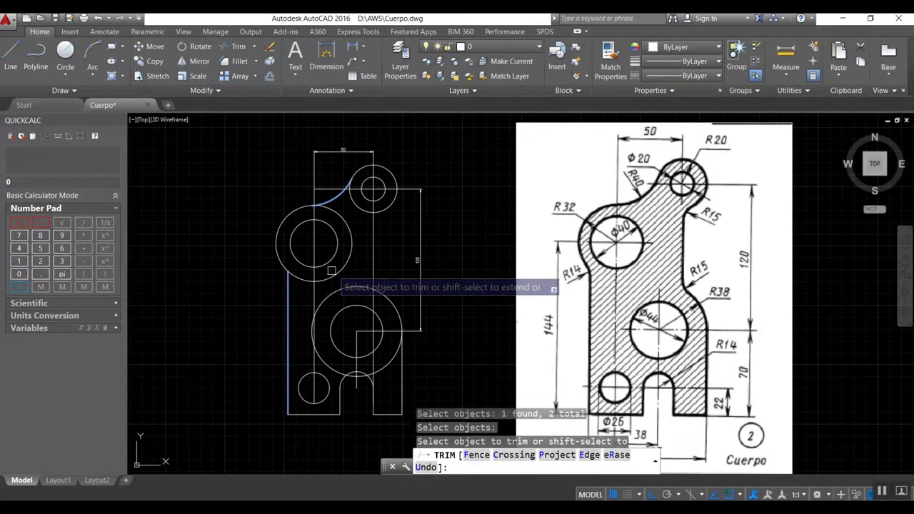
pyautogui.press('Return')
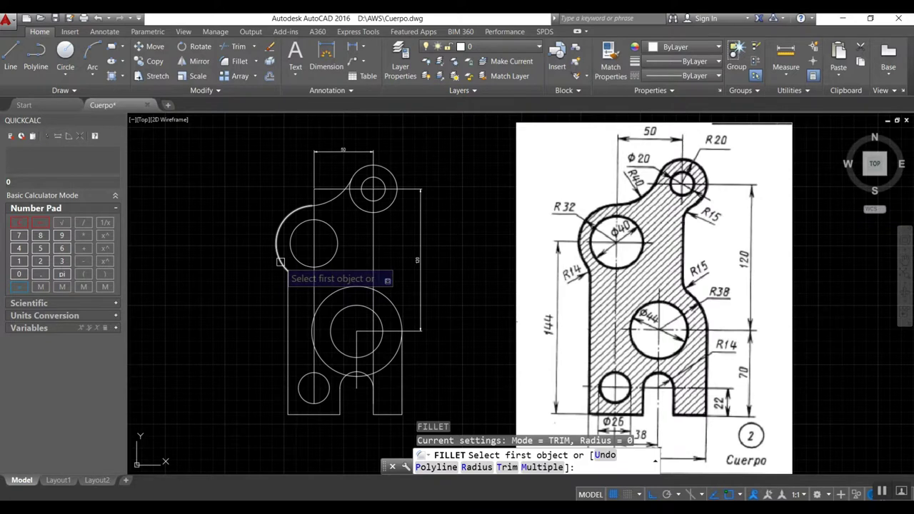
# - Pick the upper-left arc and left vertical line, attempting a radius of 14
pyautogui.click(280, 262)
pyautogui.click(288, 282)
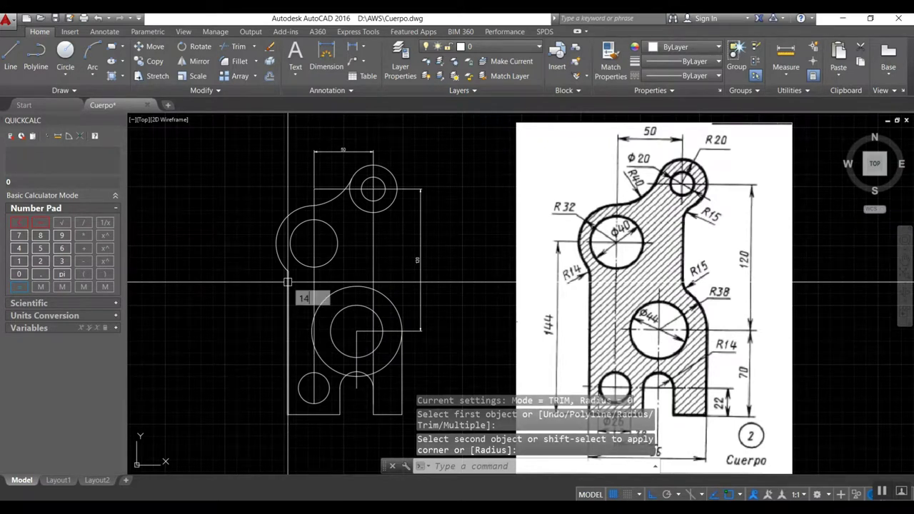
pyautogui.write('14')
pyautogui.press('Return')
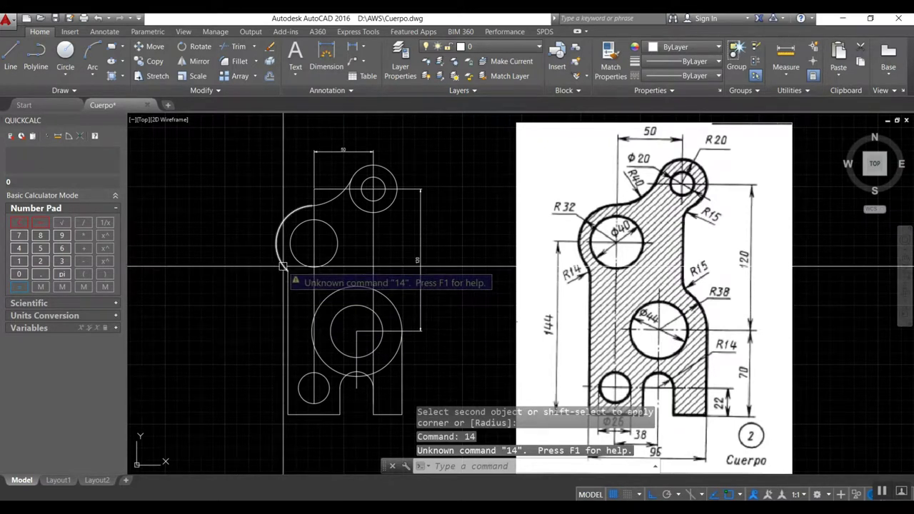
pyautogui.scroll(3, 283, 266)
pyautogui.scroll(2, 282, 267)
pyautogui.scroll(2, 321, 322)
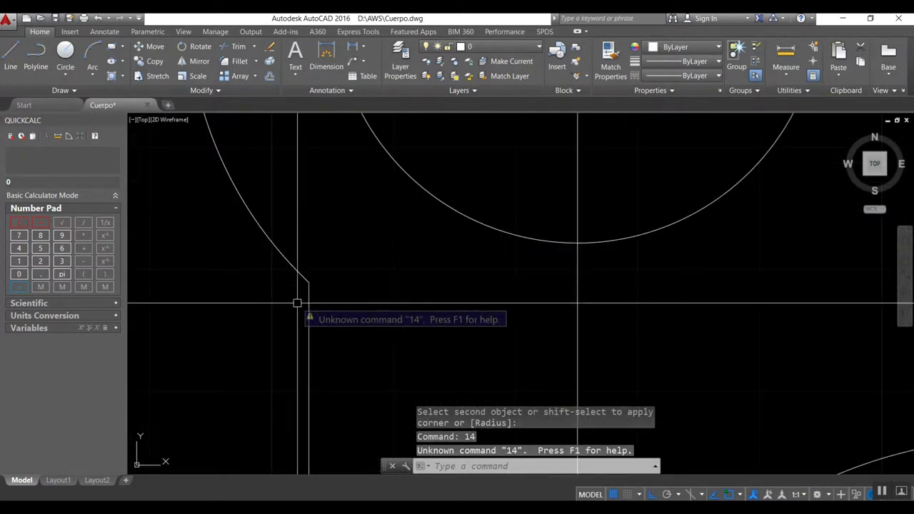
pyautogui.scroll(3, 292, 285)
pyautogui.scroll(1, 316, 349)
# - Set the fillet radius to 14 and round the upper-left arc into the left edge
pyautogui.write('f')
pyautogui.press('Return')
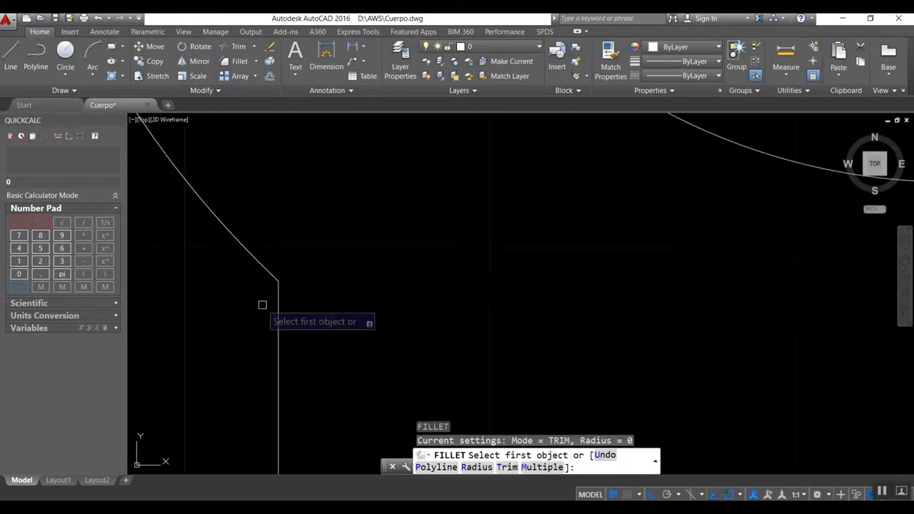
pyautogui.write('Tr')
pyautogui.press('Return')
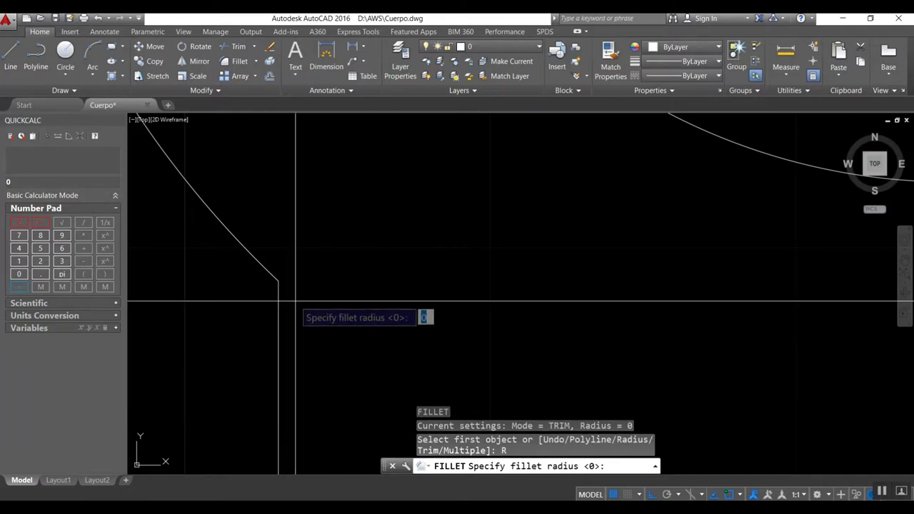
pyautogui.scroll(-3, 306, 296)
pyautogui.scroll(-3, 318, 287)
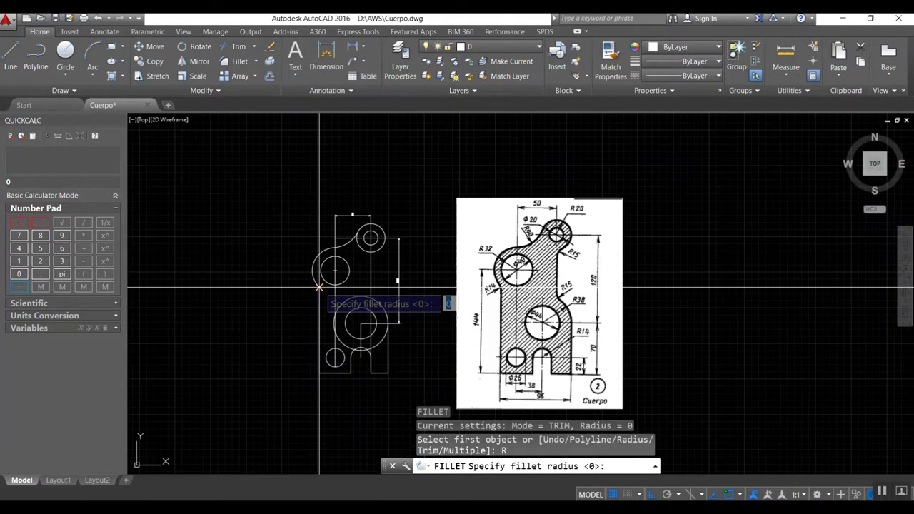
pyautogui.scroll(2, 319, 287)
pyautogui.scroll(5, 319, 284)
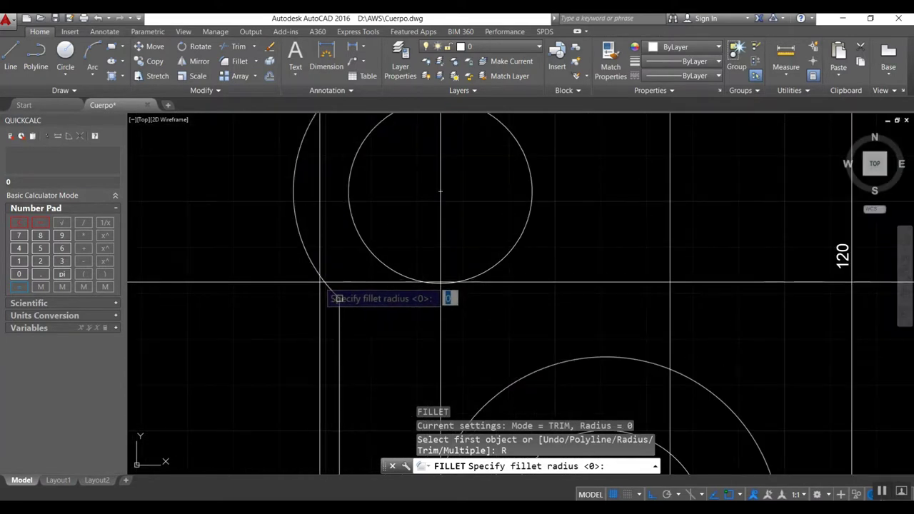
pyautogui.write('14')
pyautogui.press('Return')
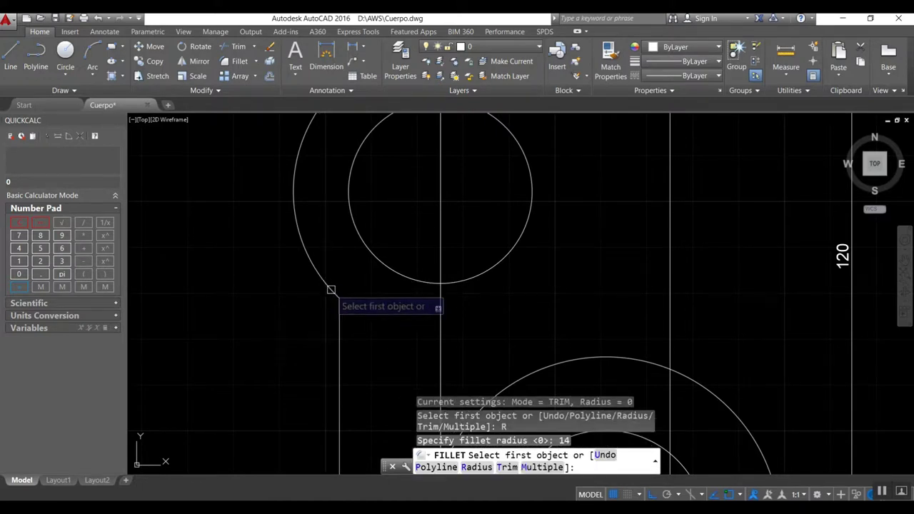
pyautogui.click(331, 292)
pyautogui.scroll(-1, 326, 324)
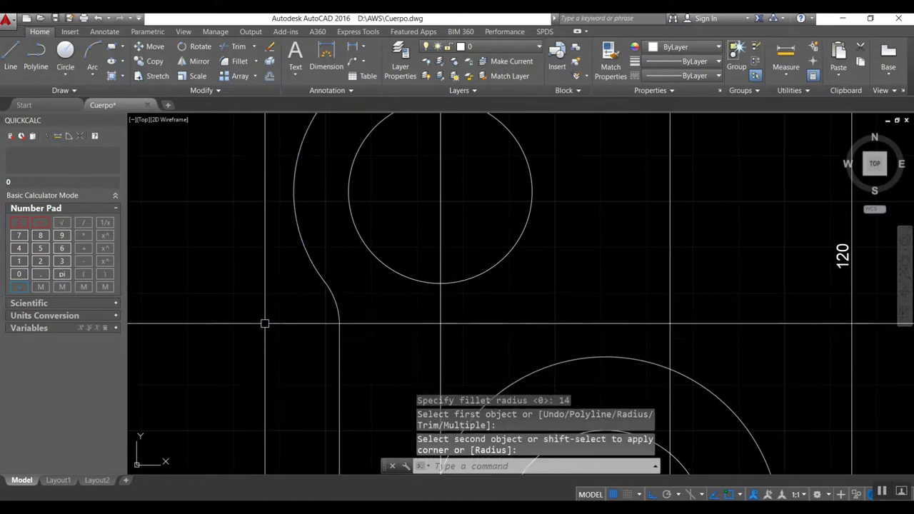
pyautogui.scroll(-5, 271, 349)
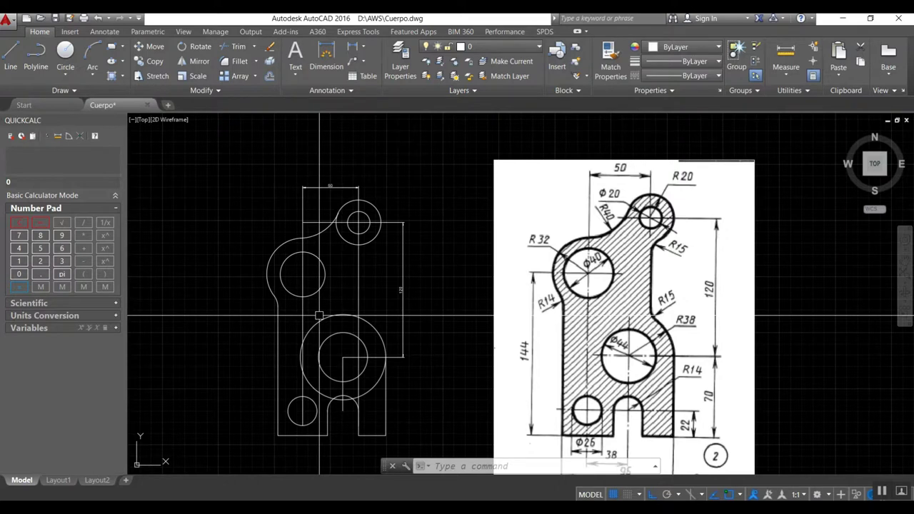
# - Draw a radius-15 circle tangent to two objects beside the top boss
pyautogui.write('c')
pyautogui.press('Return')
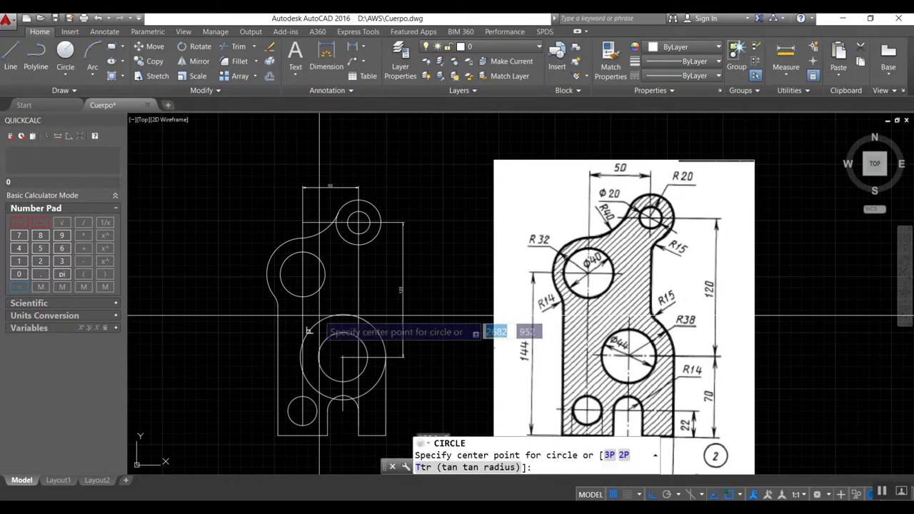
pyautogui.press('Return')
pyautogui.click(360, 245)
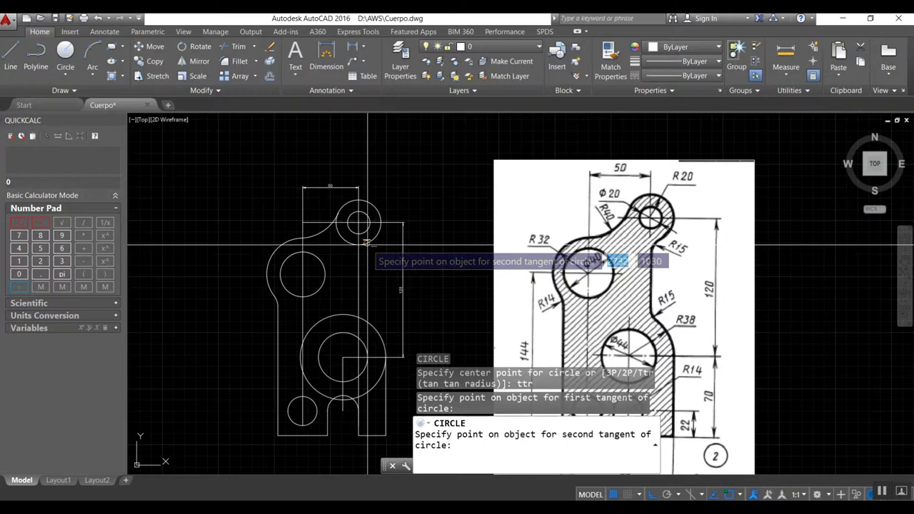
pyautogui.click(372, 243)
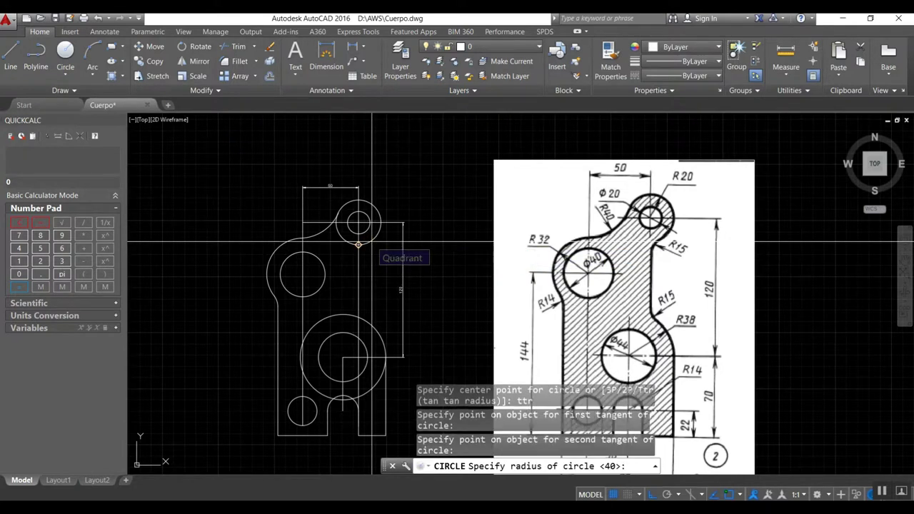
pyautogui.write('15')
pyautogui.press('Return')
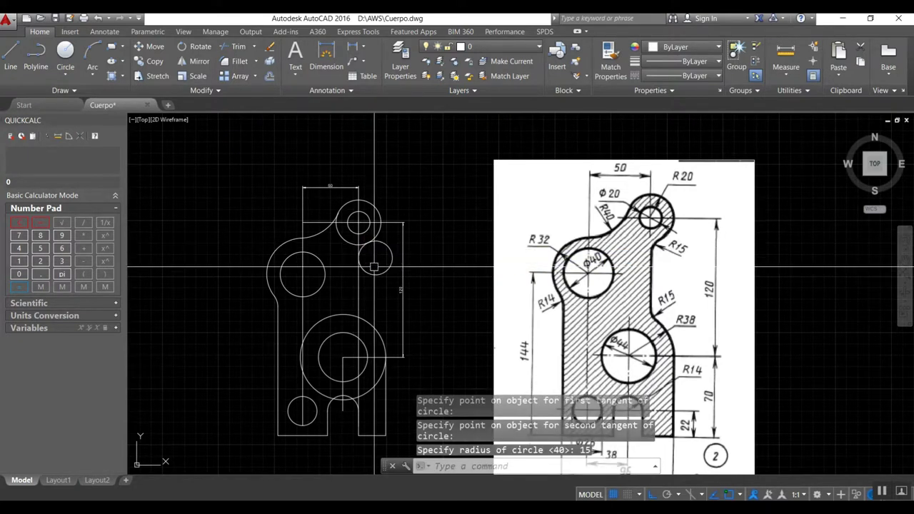
# - Try trimming the boss circle against the new R15 circle, without success
pyautogui.write('tr')
pyautogui.press('Return')
pyautogui.scroll(2, 362, 253)
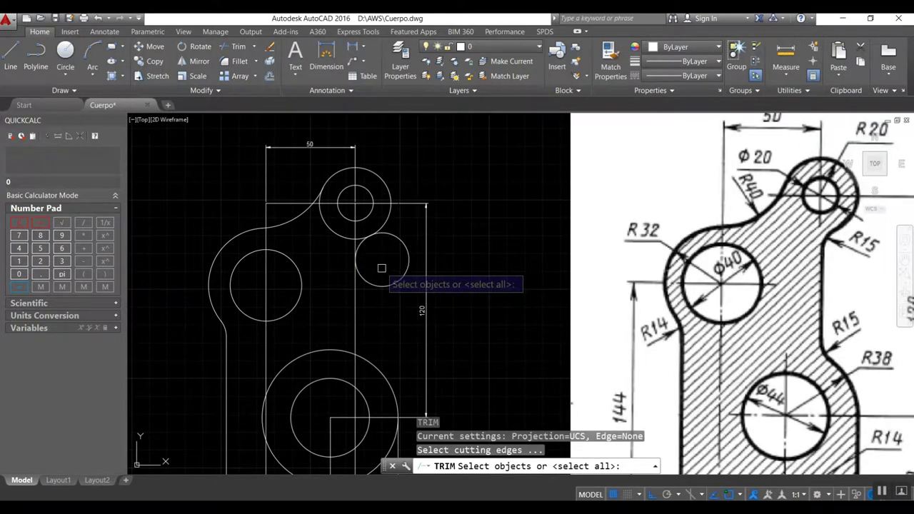
pyautogui.click(361, 246)
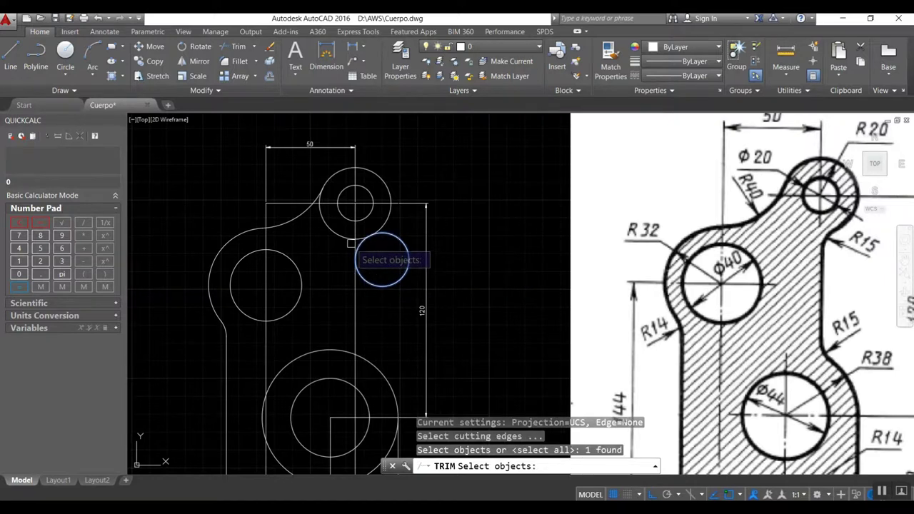
pyautogui.press('Return')
pyautogui.scroll(3, 355, 243)
pyautogui.scroll(2, 351, 250)
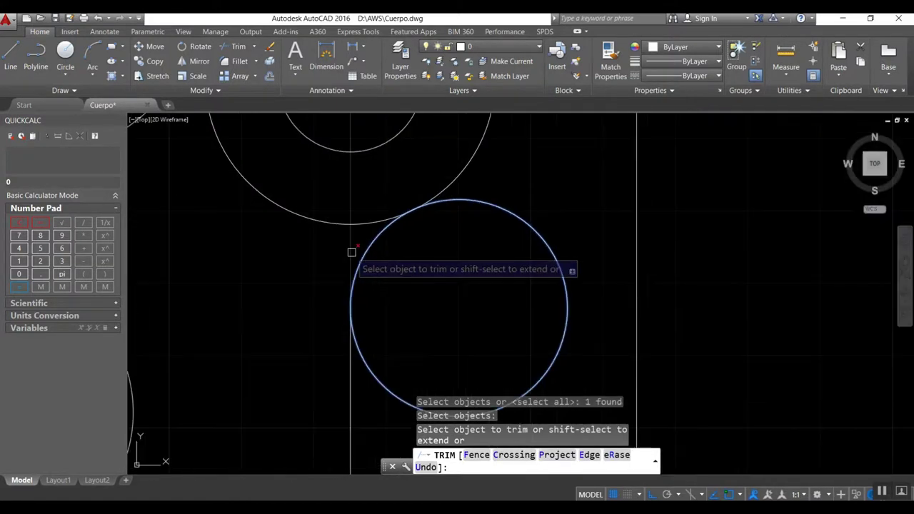
pyautogui.click(370, 223)
pyautogui.click(356, 272)
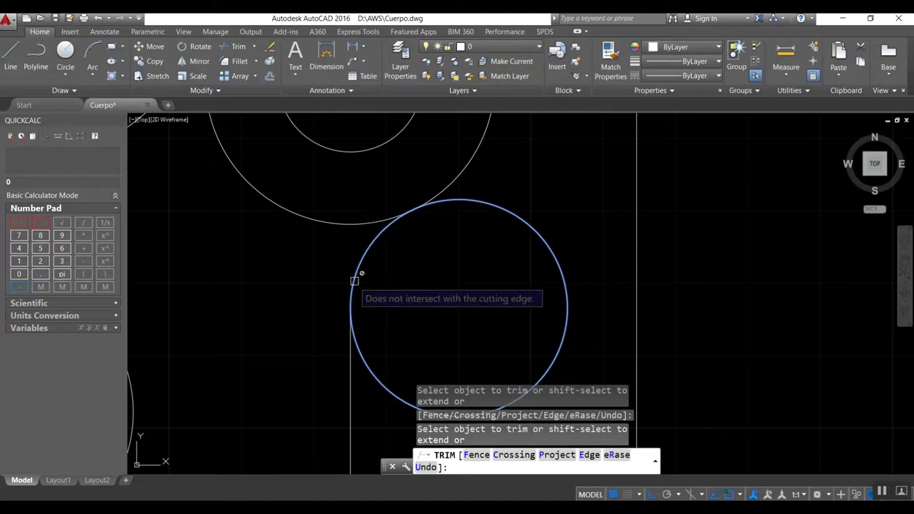
pyautogui.scroll(-2, 359, 271)
pyautogui.press('Return')
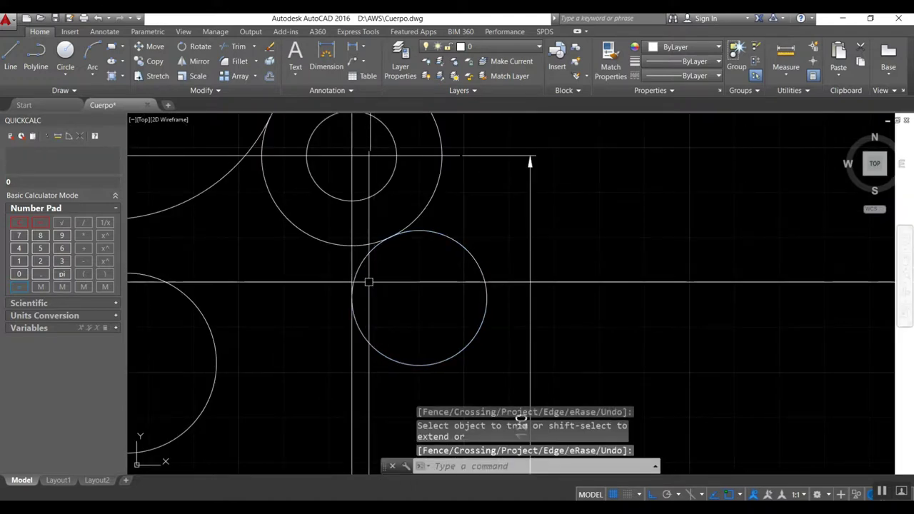
pyautogui.scroll(-2, 370, 281)
pyautogui.scroll(-2, 379, 275)
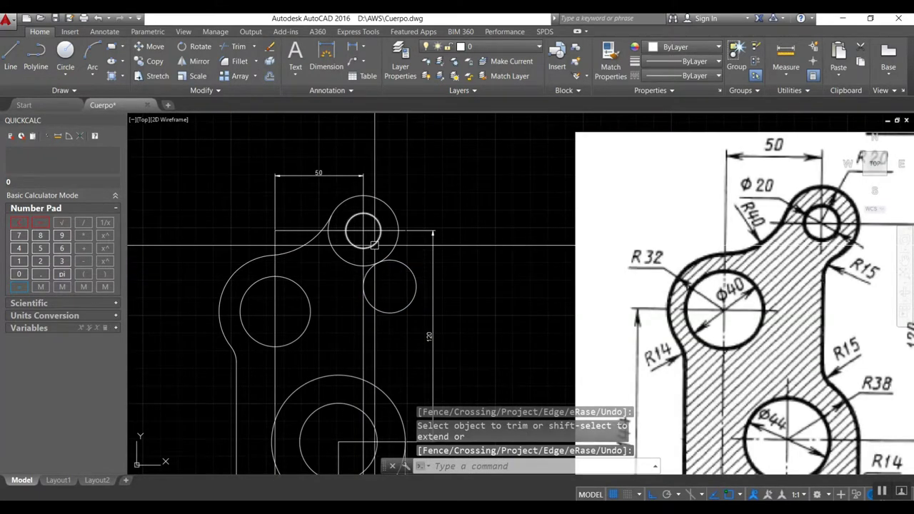
# - Erase the stray line at the top of the part
pyautogui.write('e')
pyautogui.press('Return')
pyautogui.click(364, 177)
pyautogui.press('Return')
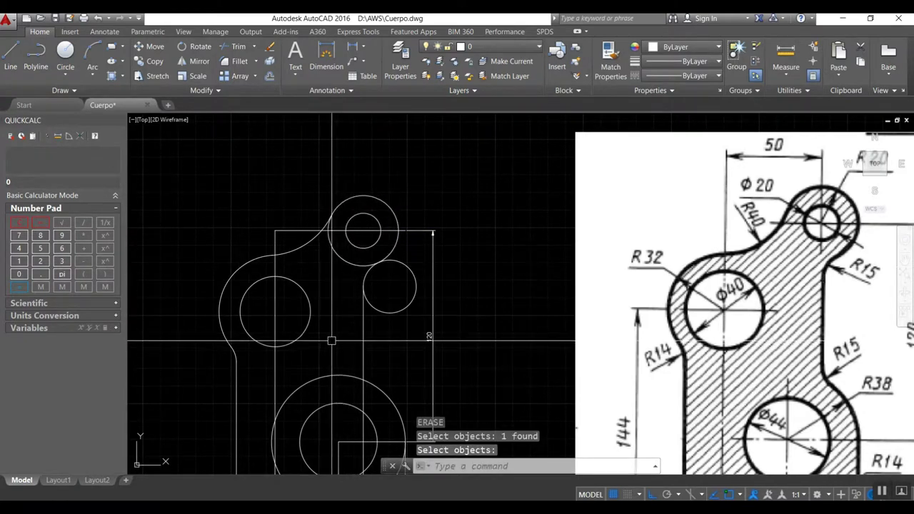
# - Trim the top boss's lower arc against the R40 arc and R15 circle
pyautogui.write('tr')
pyautogui.press('Return')
pyautogui.click(319, 236)
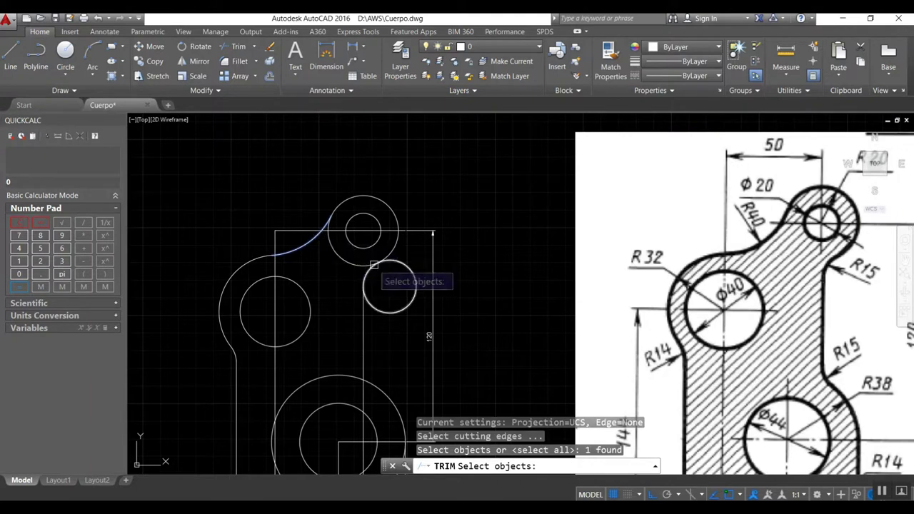
pyautogui.click(373, 269)
pyautogui.press('Return')
pyautogui.click(365, 265)
pyautogui.press('Return')
pyautogui.press('Return')
# - Trim the R15 circle against the right vertical edge and the boss outline
pyautogui.click(365, 308)
pyautogui.click(388, 250)
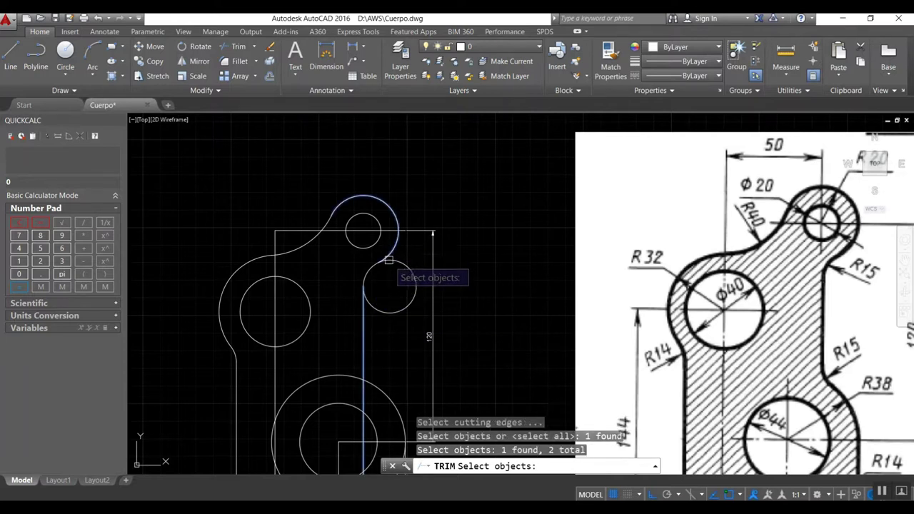
pyautogui.press('Return')
pyautogui.click(393, 262)
pyautogui.press('Return')
pyautogui.scroll(-2, 350, 266)
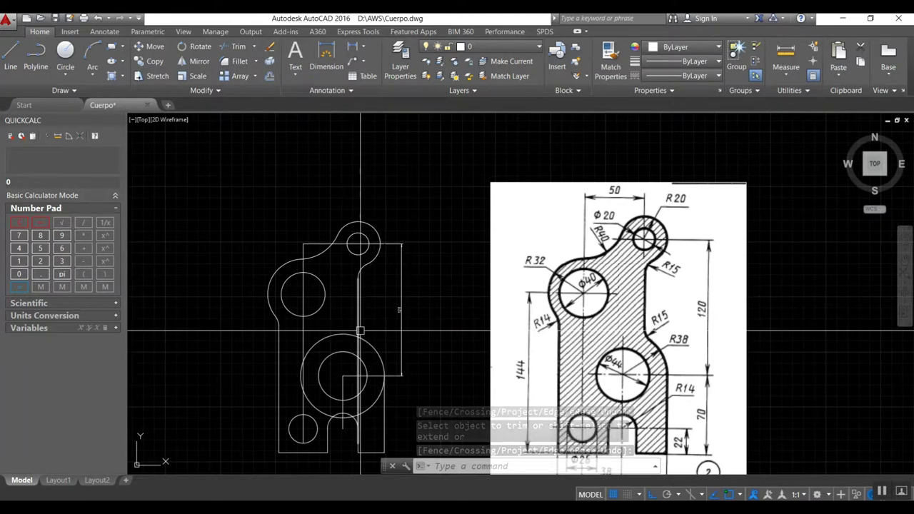
# - Draw a radius-15 circle tangent to two existing edges using the circle TTR option
pyautogui.write('c')
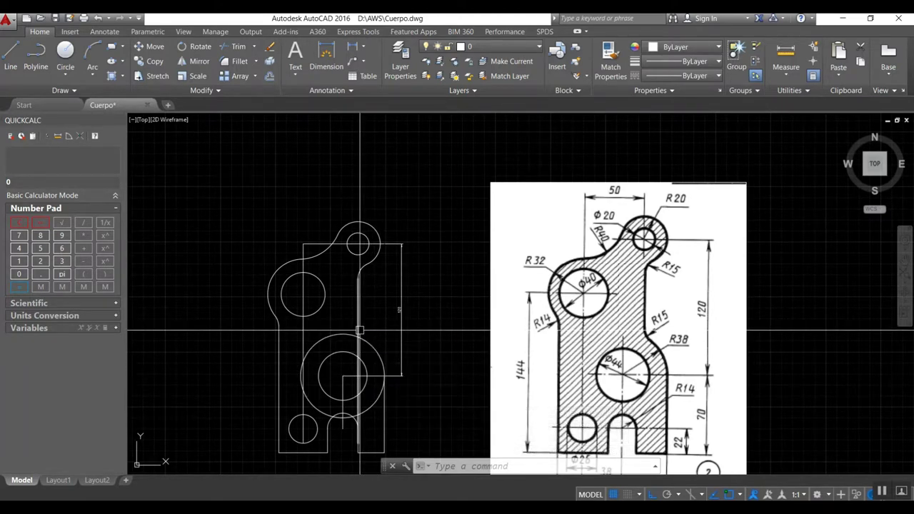
pyautogui.press('Return')
pyautogui.write('ttr')
pyautogui.press('Return')
pyautogui.click(358, 325)
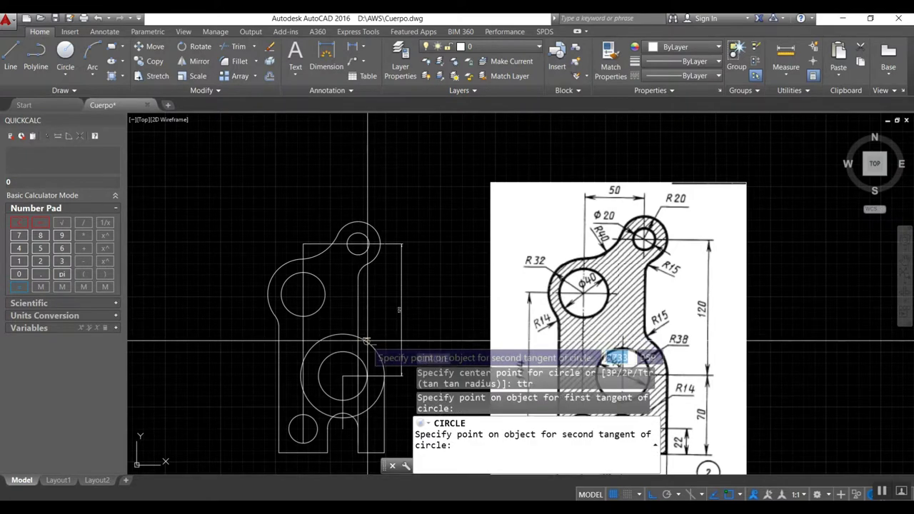
pyautogui.click(369, 330)
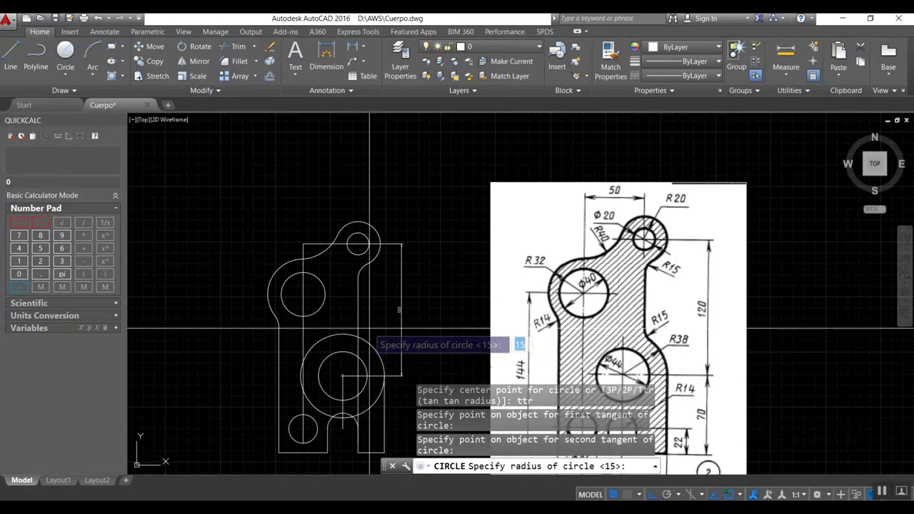
pyautogui.press('Return')
pyautogui.scroll(4, 369, 336)
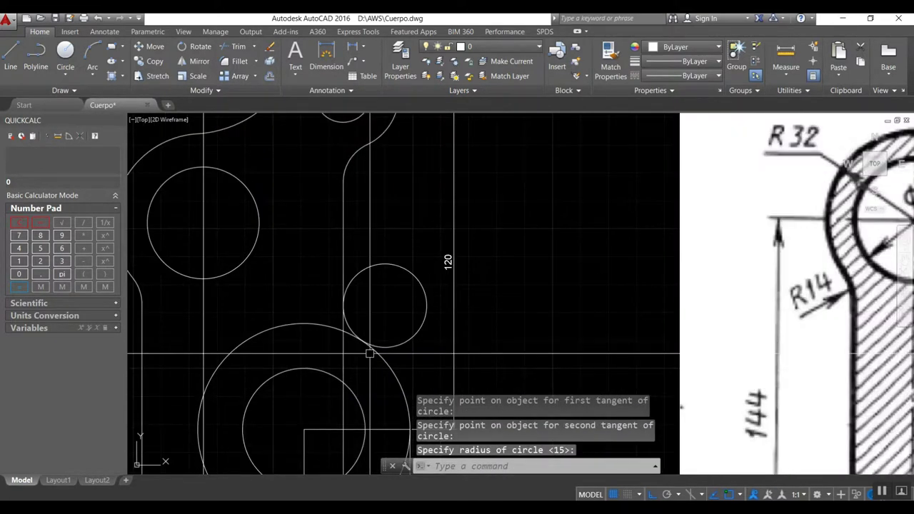
pyautogui.scroll(-2, 270, 226)
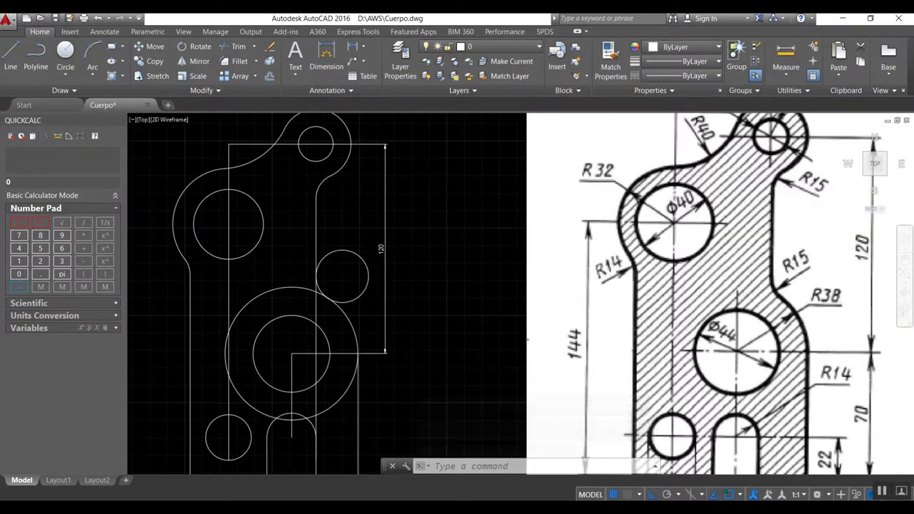
pyautogui.scroll(-4, 294, 265)
# - Erase the right vertical line and the other leftover construction objects
pyautogui.write('e')
pyautogui.press('Return')
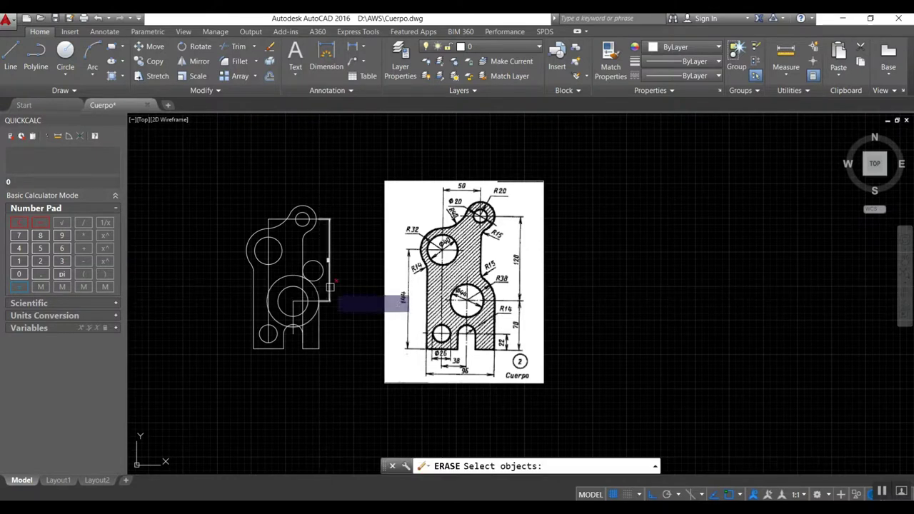
pyautogui.click(328, 299)
pyautogui.press('Return')
pyautogui.press('Return')
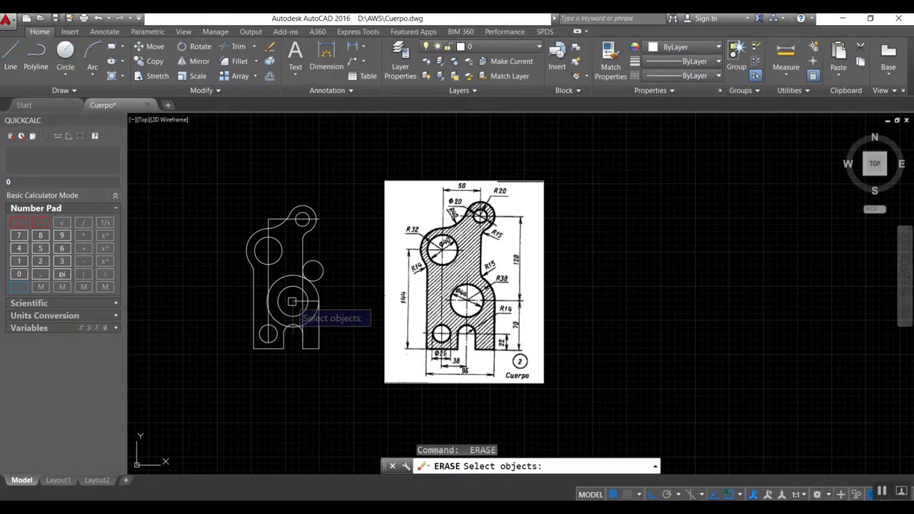
pyautogui.click(298, 300)
pyautogui.click(293, 308)
pyautogui.click(295, 300)
pyautogui.press('Return')
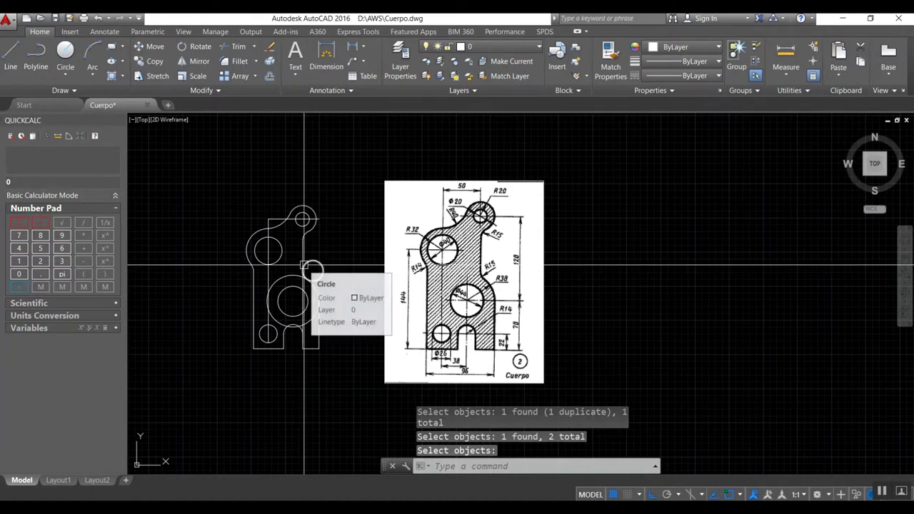
pyautogui.scroll(2, 304, 265)
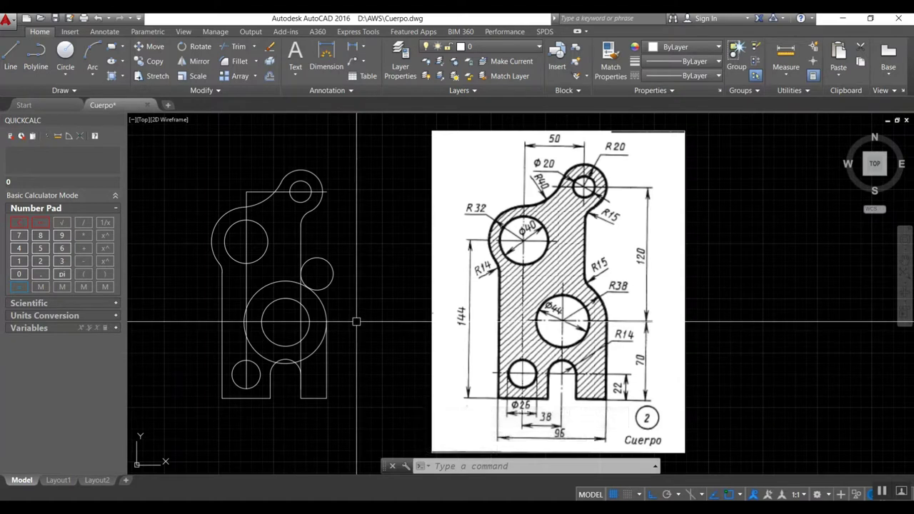
# - Trim the unwanted segment against the small and large circles
pyautogui.write('tr')
pyautogui.press('Return')
pyautogui.click(326, 301)
pyautogui.click(316, 291)
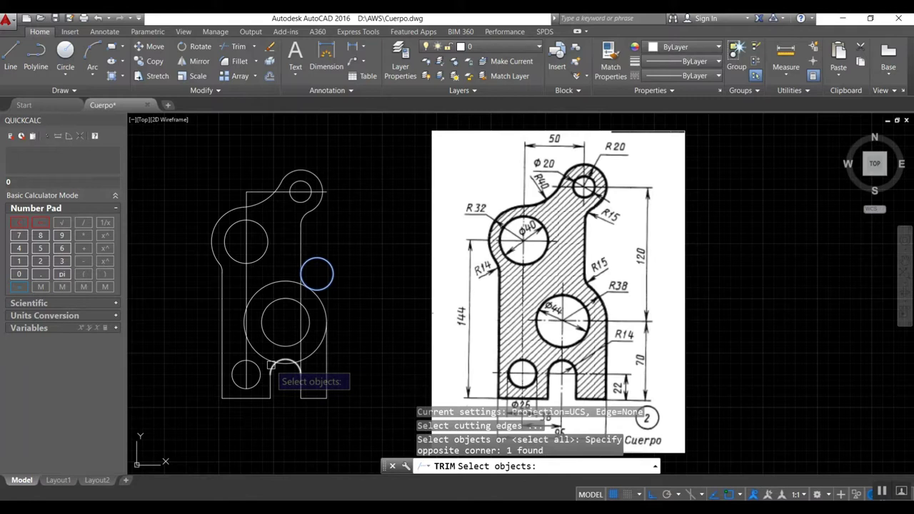
pyautogui.click(329, 350)
pyautogui.press('Return')
pyautogui.click(314, 349)
pyautogui.press('Return')
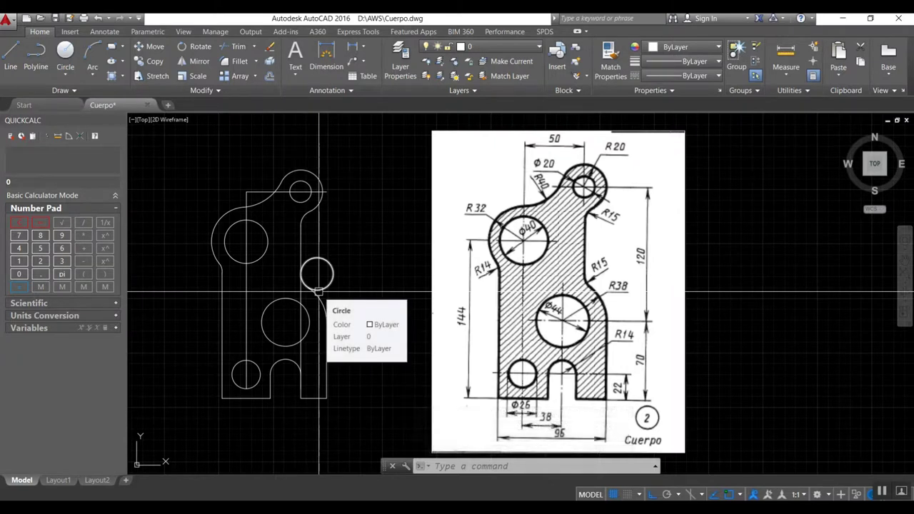
# - Trim the segment beside the small right circle and cut off the small circle's top
pyautogui.press('space')
pyautogui.click(307, 284)
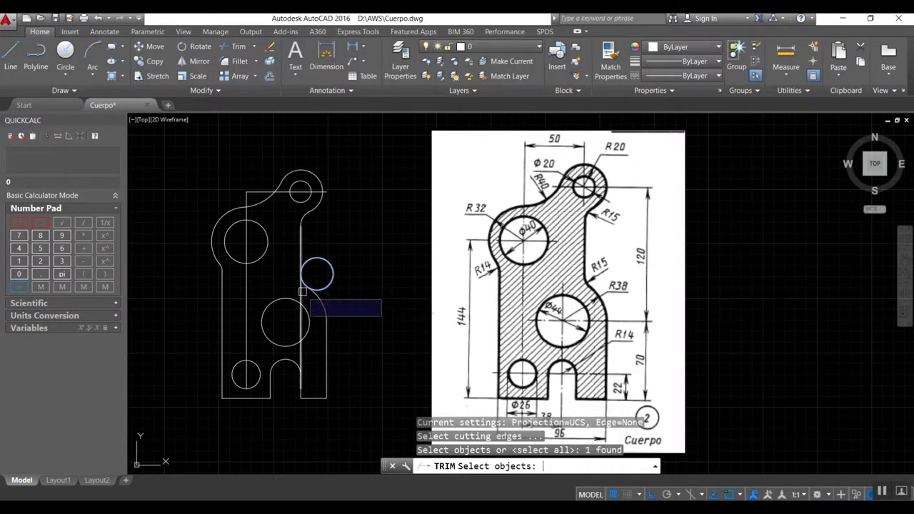
pyautogui.press('space')
pyautogui.click(302, 292)
pyautogui.press('space')
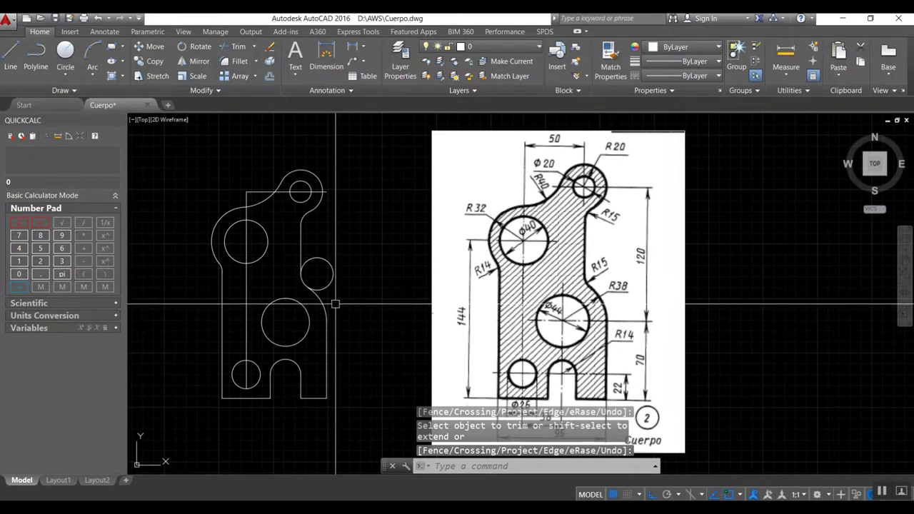
pyautogui.press('space')
pyautogui.click(300, 264)
pyautogui.click(318, 298)
pyautogui.press('space')
pyautogui.click(318, 263)
pyautogui.press('space')
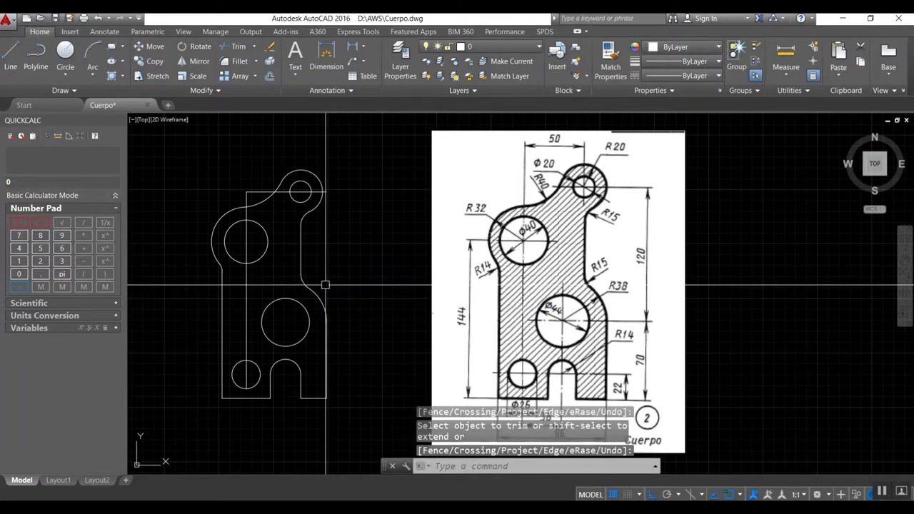
# - Erase the vertical construction line and the second leftover guide line
pyautogui.write('e')
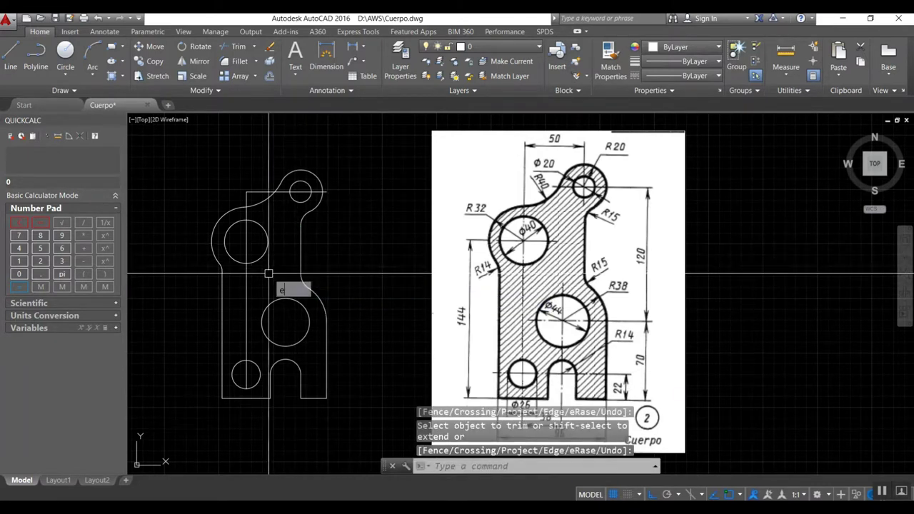
pyautogui.press('Return')
pyautogui.click(248, 282)
pyautogui.click(260, 190)
pyautogui.press('Return')
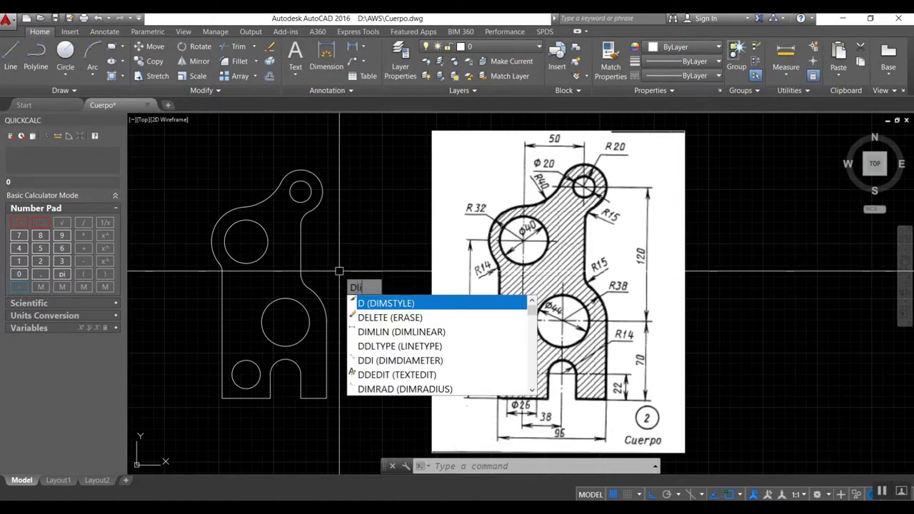
# - Add the 50 linear dimension between the large and small circle centres, above the part
pyautogui.press('Return')
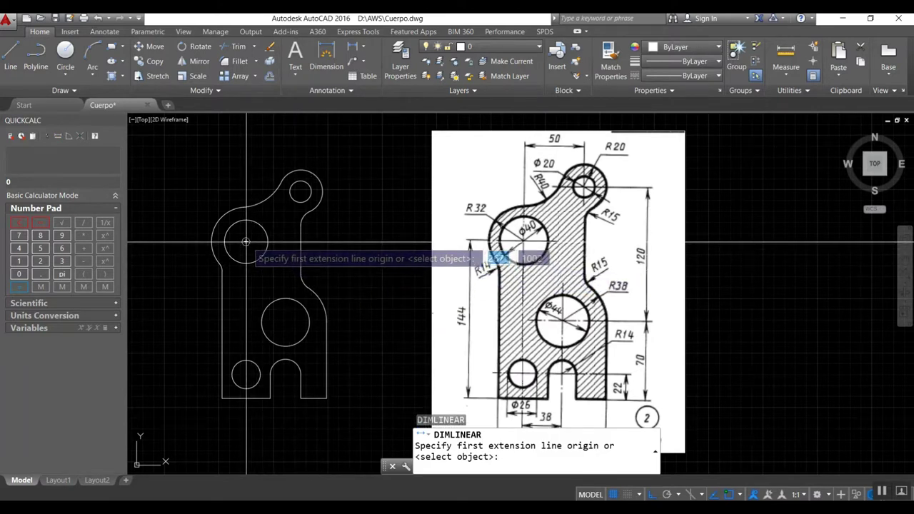
pyautogui.click(246, 241)
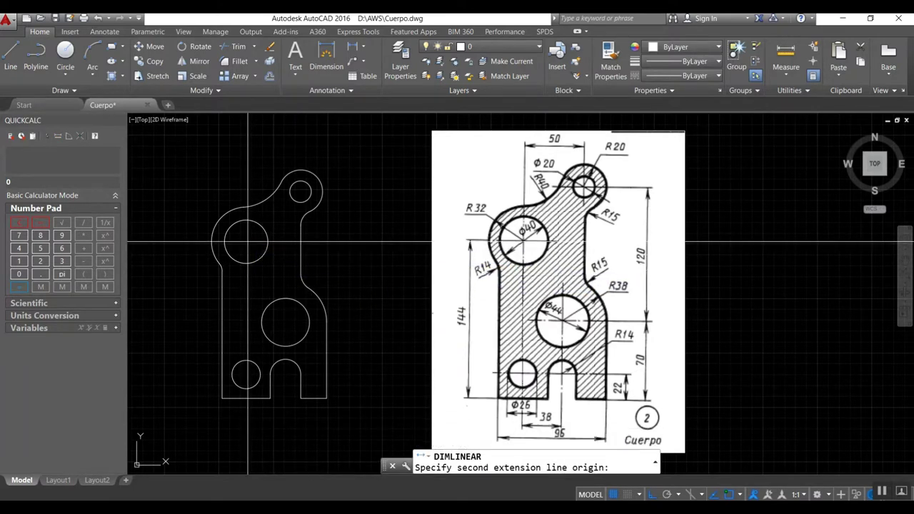
pyautogui.click(300, 191)
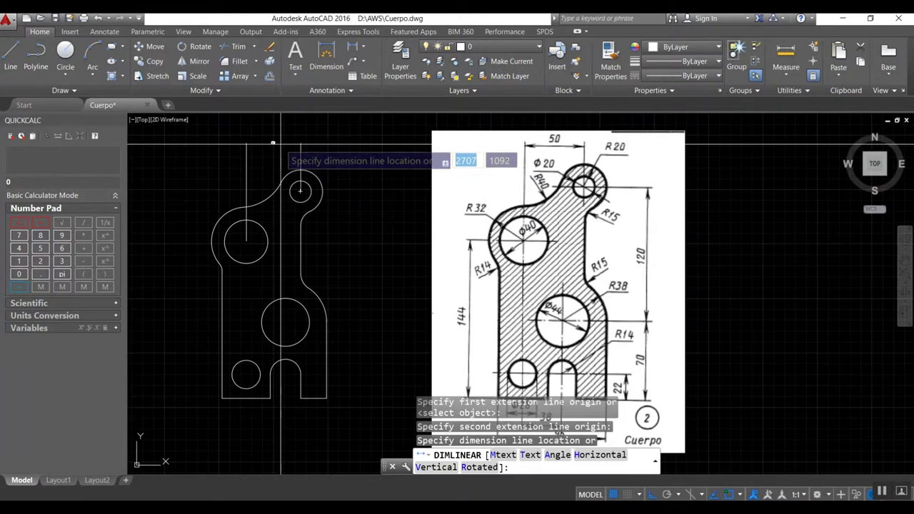
pyautogui.click(281, 143)
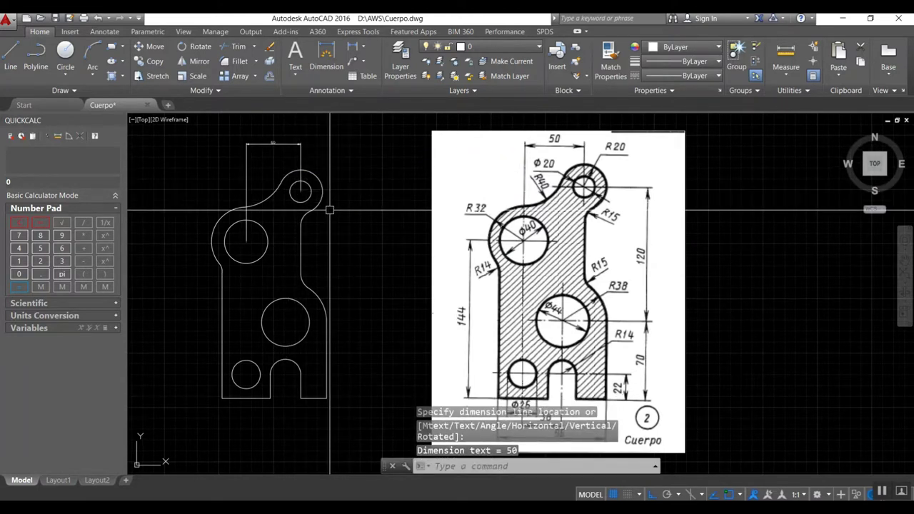
pyautogui.write('ddim')
# - Give the ISO-25 style a larger text height and ISO standard text alignment
pyautogui.press('Return')
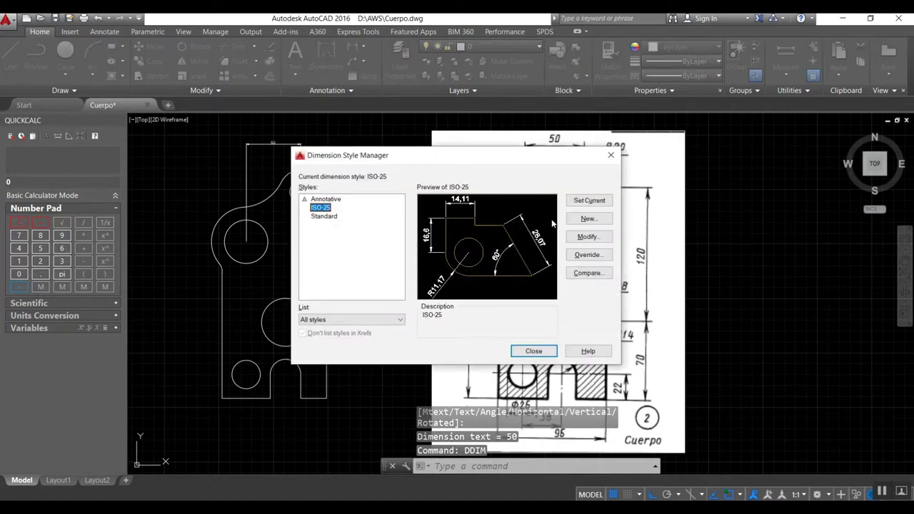
pyautogui.click(589, 237)
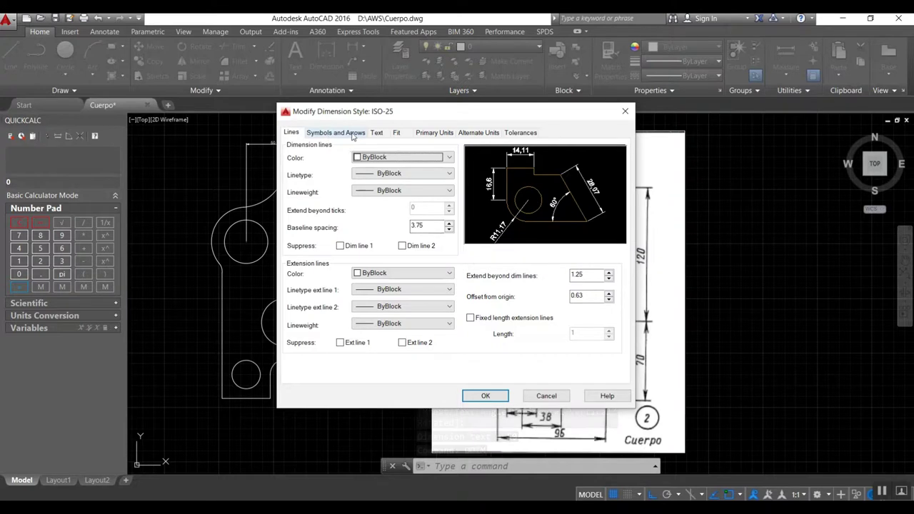
pyautogui.click(376, 132)
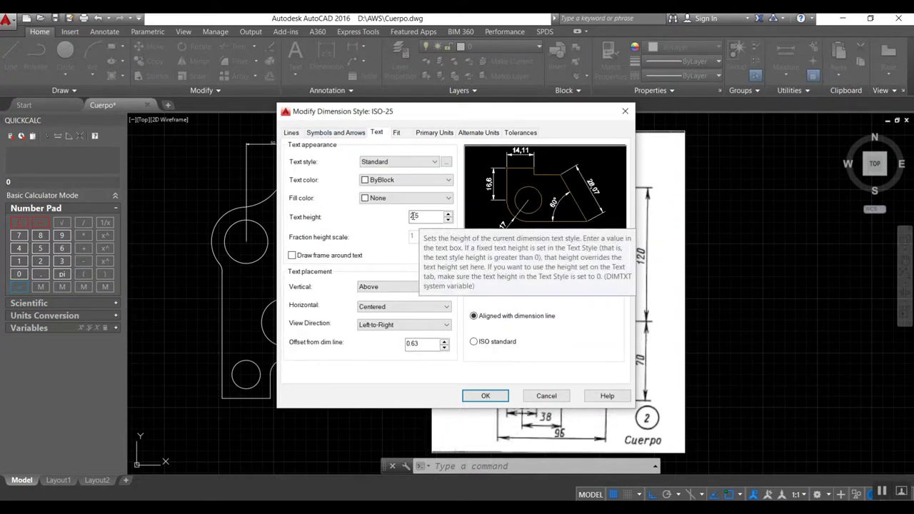
pyautogui.moveTo(419, 219); pyautogui.dragTo(398, 216)
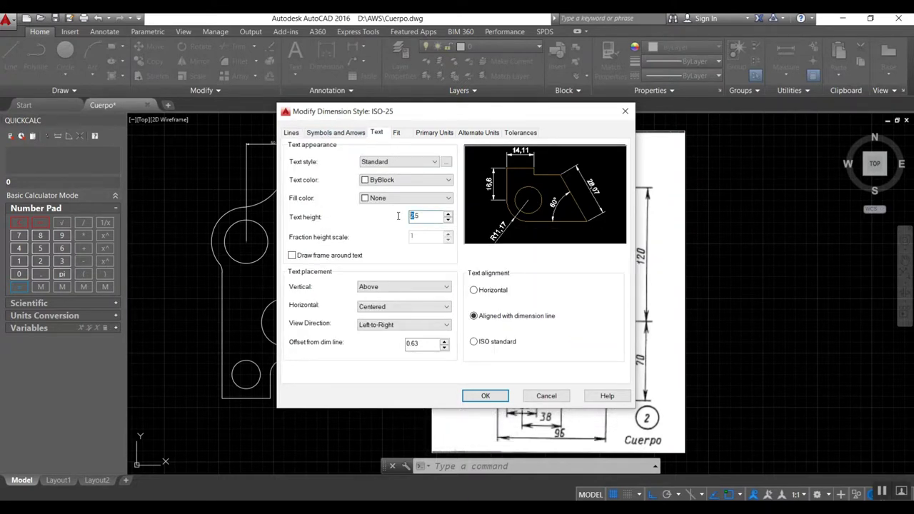
pyautogui.click(481, 342)
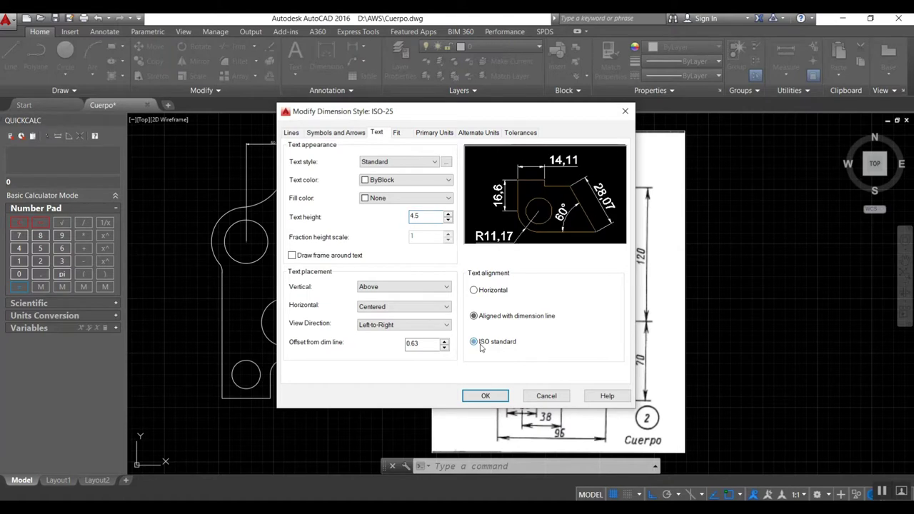
pyautogui.click(481, 397)
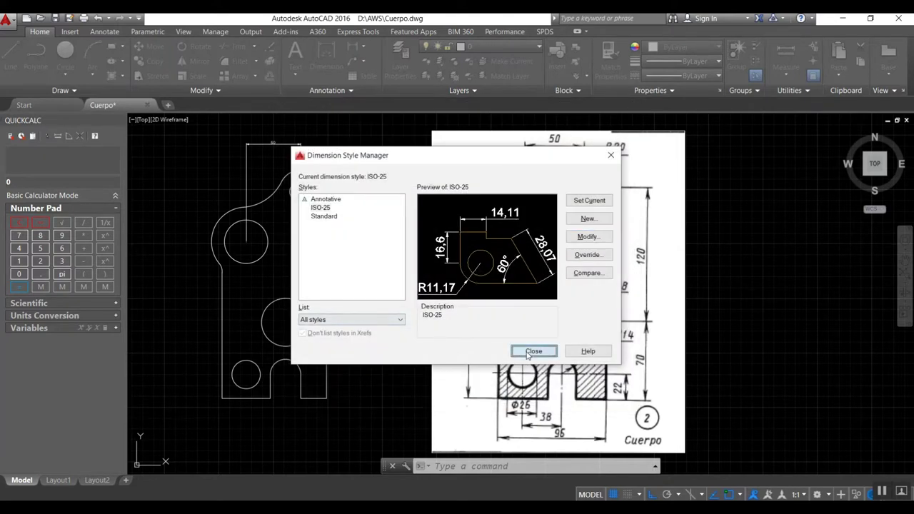
pyautogui.click(533, 352)
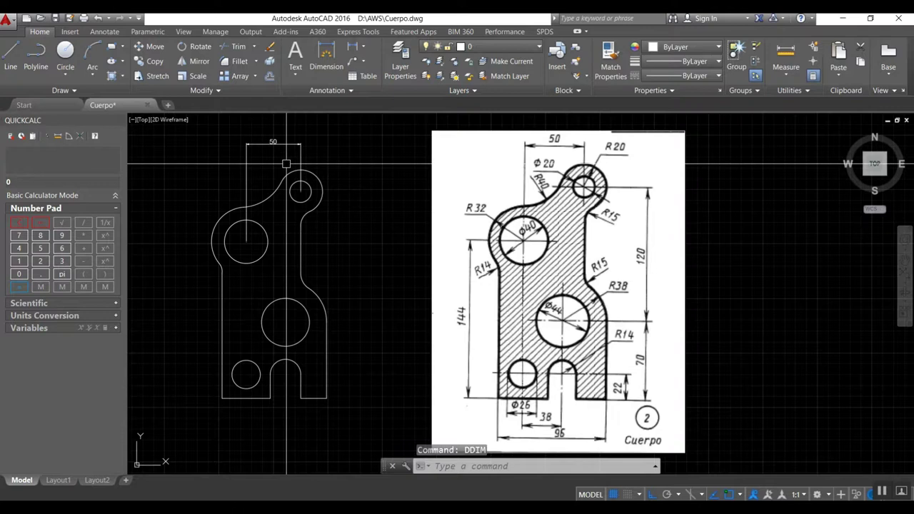
pyautogui.press('Return')
pyautogui.click(587, 239)
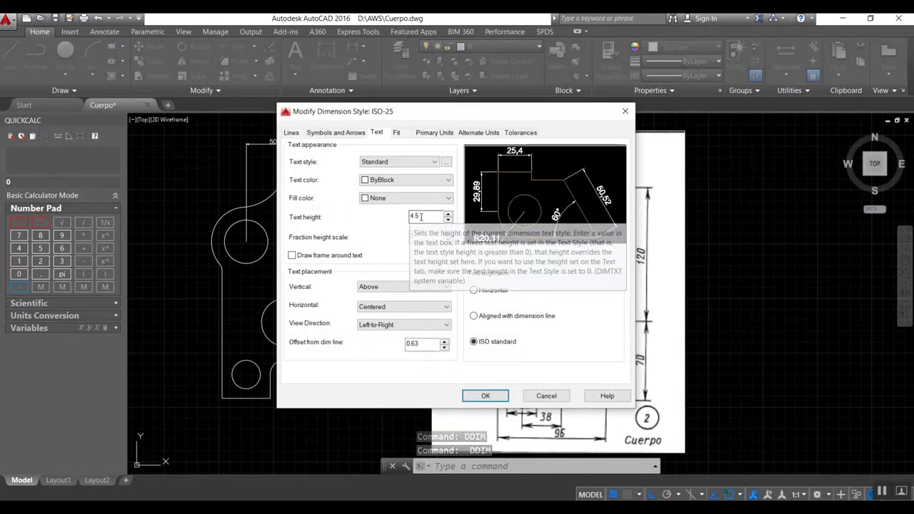
pyautogui.moveTo(412, 216); pyautogui.dragTo(397, 219)
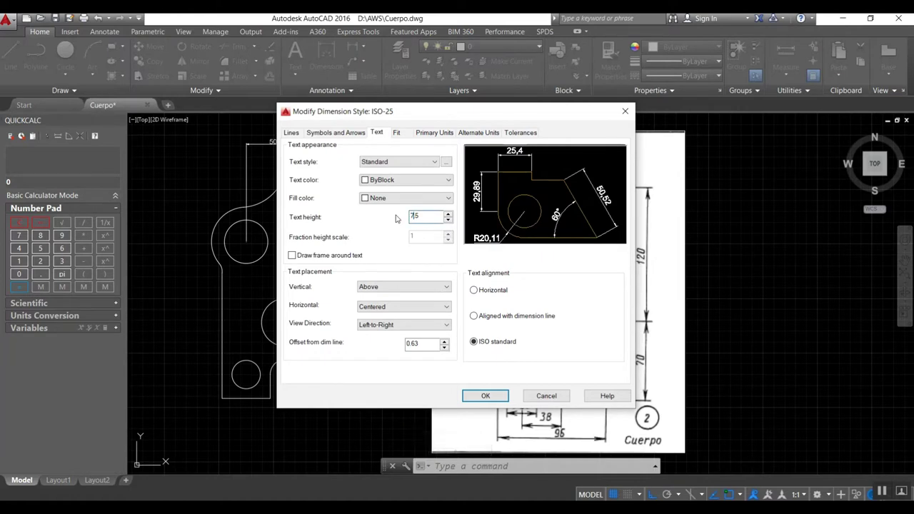
pyautogui.click(496, 396)
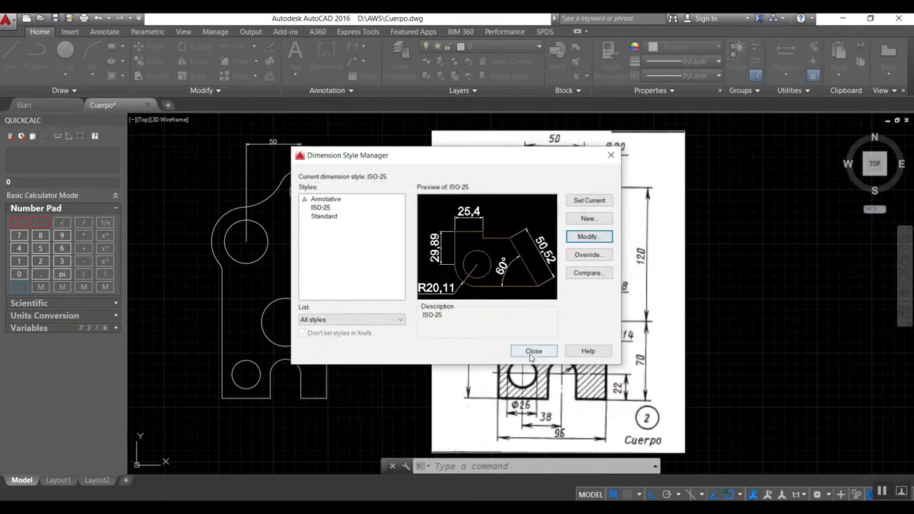
pyautogui.click(533, 351)
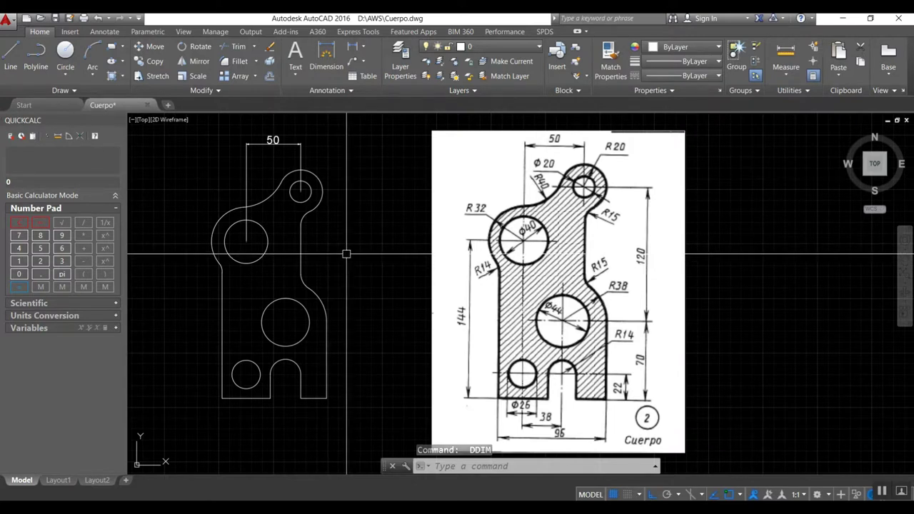
# - Add the 120 vertical dimension between the small and lower large circle centres
pyautogui.write('dli')
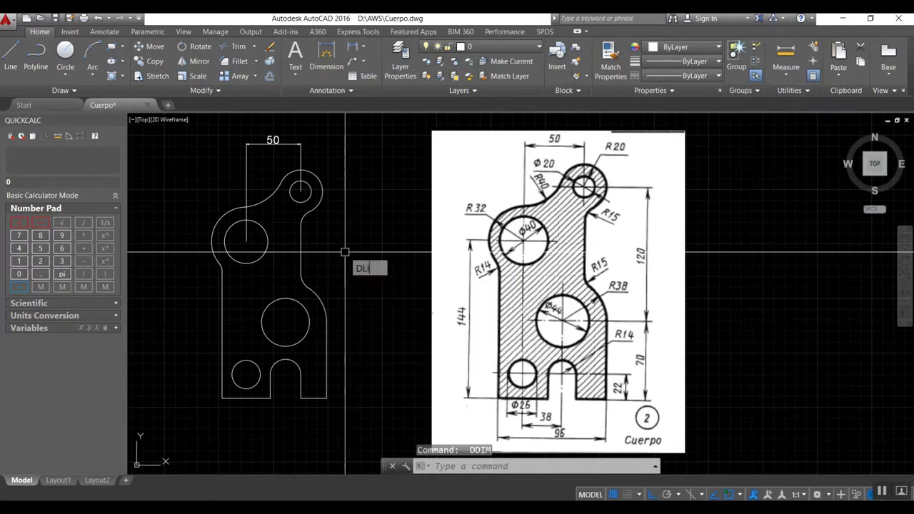
pyautogui.press('Return')
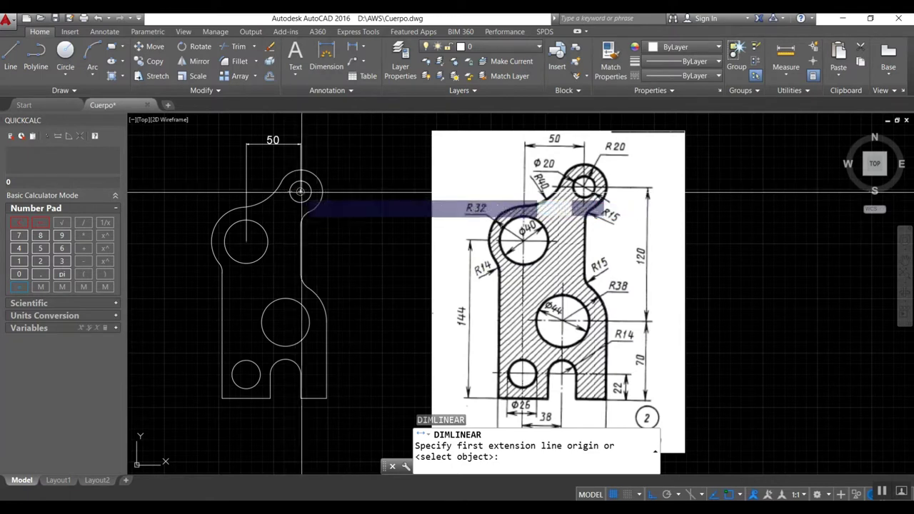
pyautogui.click(300, 191)
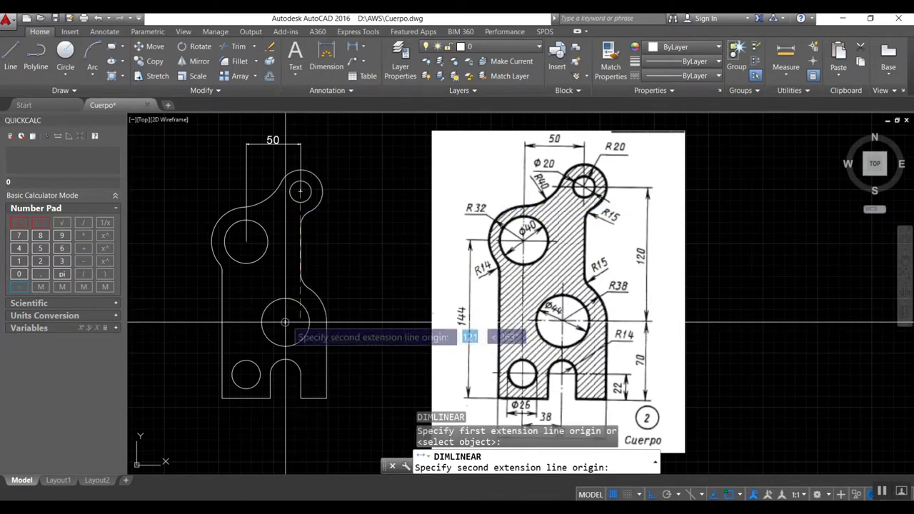
pyautogui.click(327, 319)
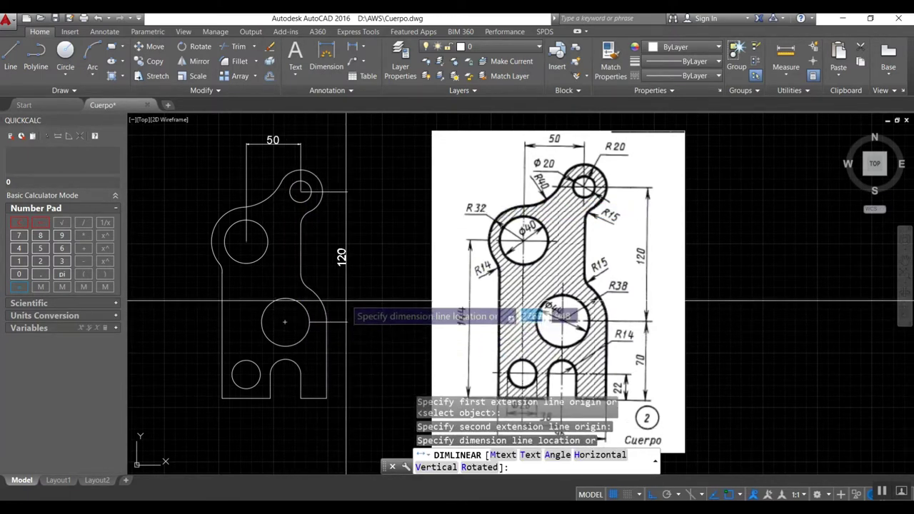
pyautogui.click(348, 264)
pyautogui.press('Return')
pyautogui.press('Escape')
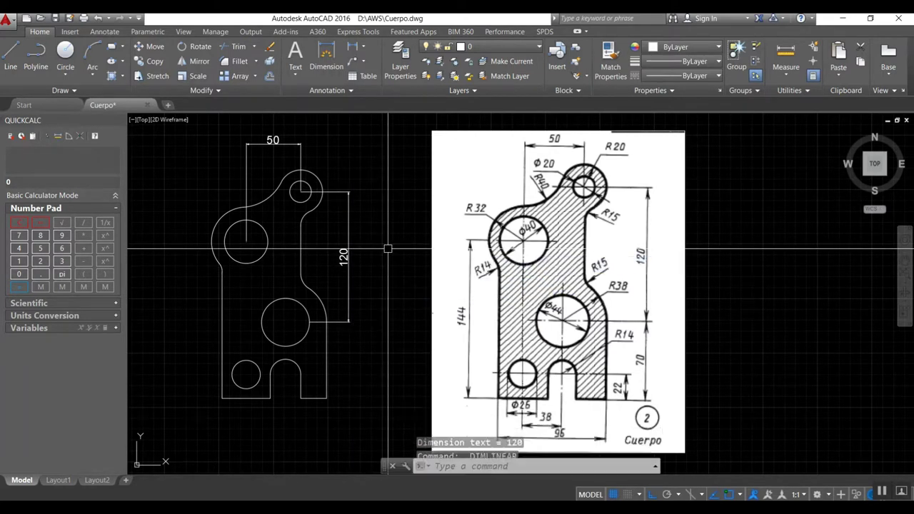
# - Continue the chain with the 70 dimension below the 120
pyautogui.write('dim')
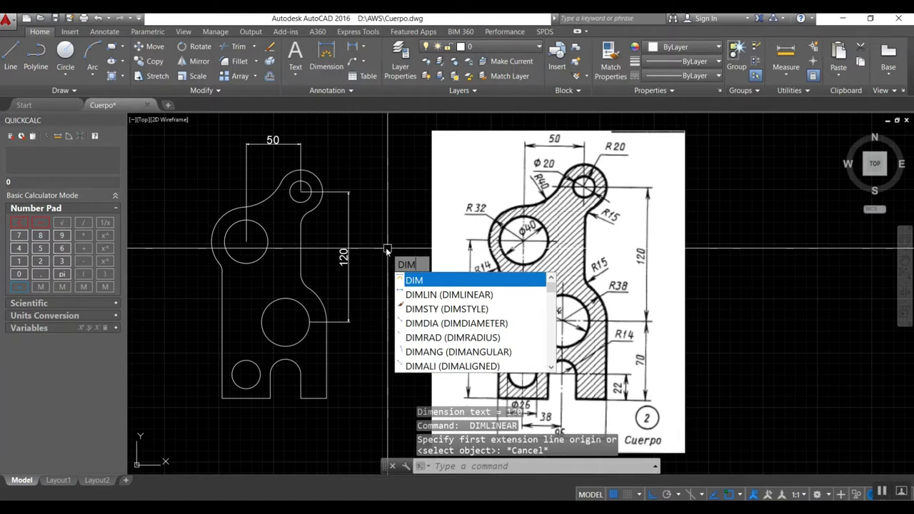
pyautogui.write('c')
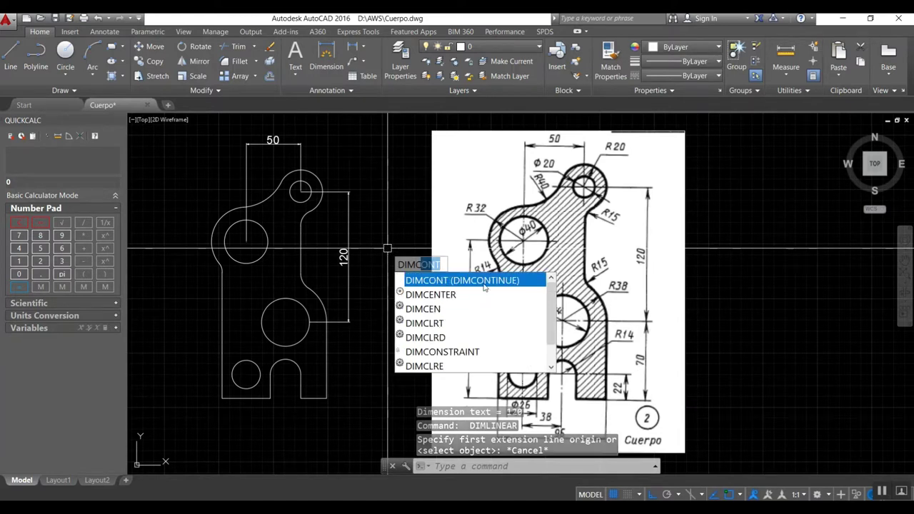
pyautogui.press('Return')
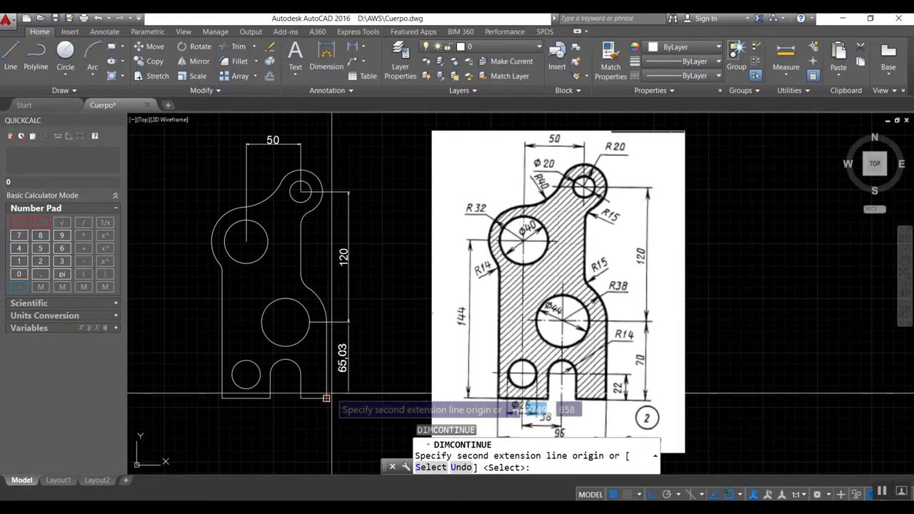
pyautogui.scroll(2, 361, 364)
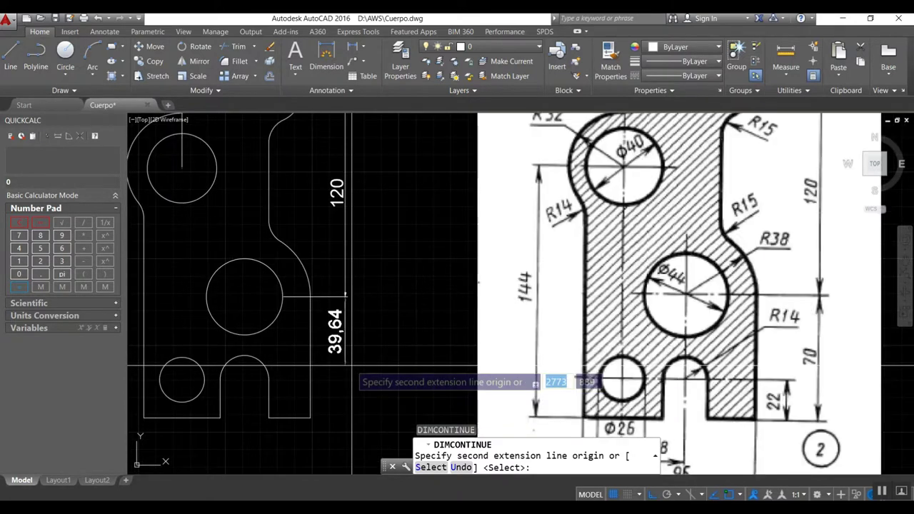
pyautogui.click(310, 416)
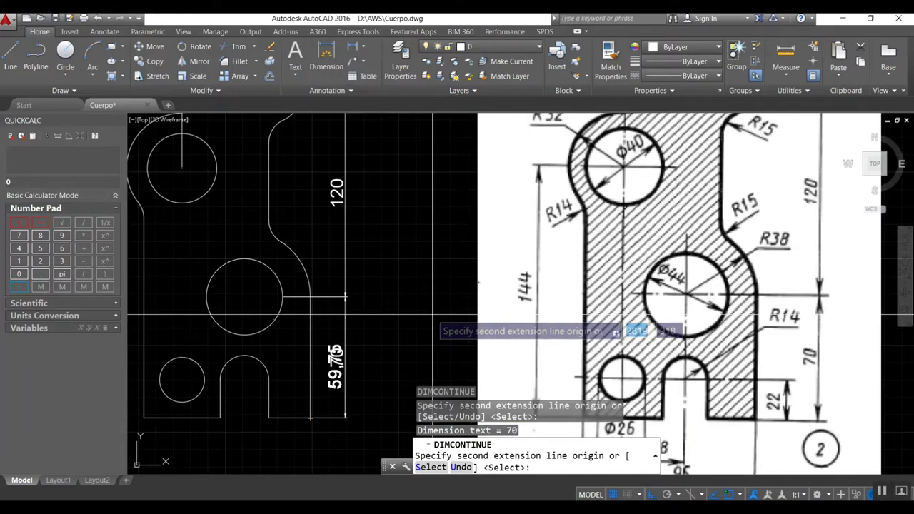
pyautogui.press('Return')
pyautogui.scroll(-2, 373, 269)
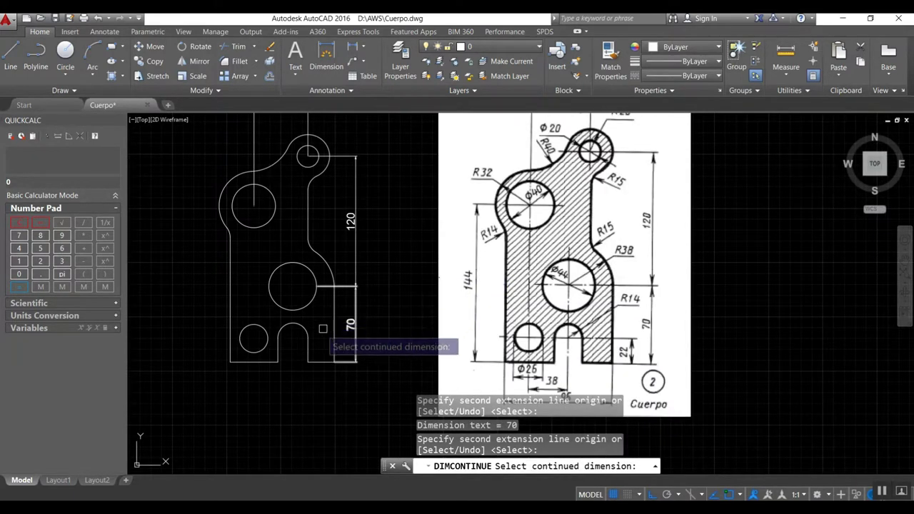
pyautogui.press('Return')
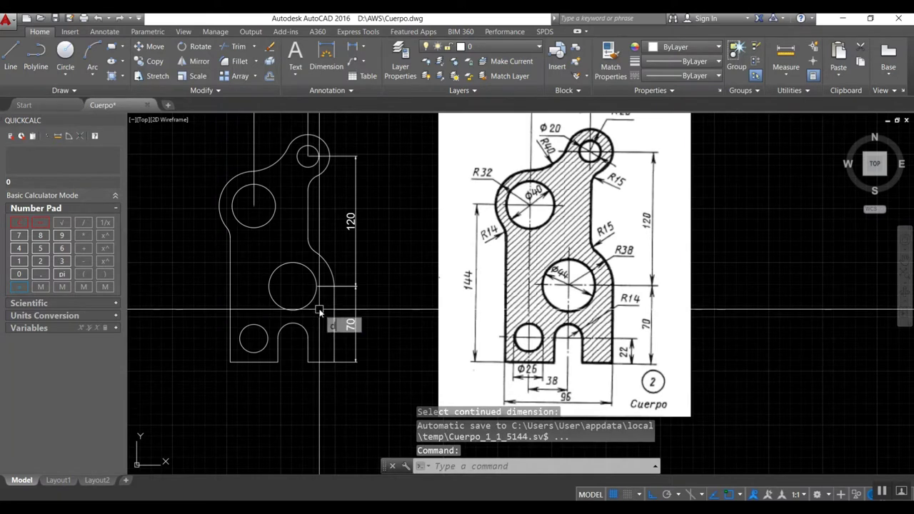
# - Add the 22 dimension from the slot arc centre to the part's bottom edge
pyautogui.write('dli')
pyautogui.press('Return')
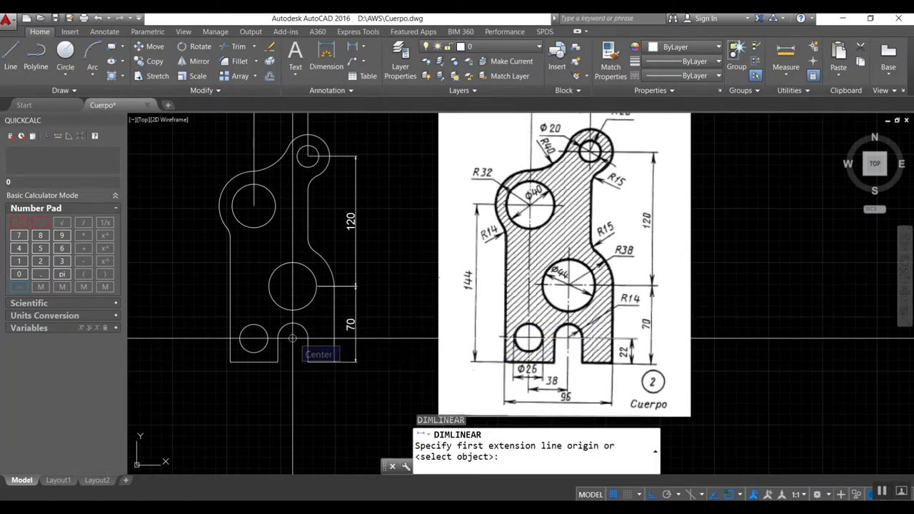
pyautogui.click(307, 338)
pyautogui.click(334, 362)
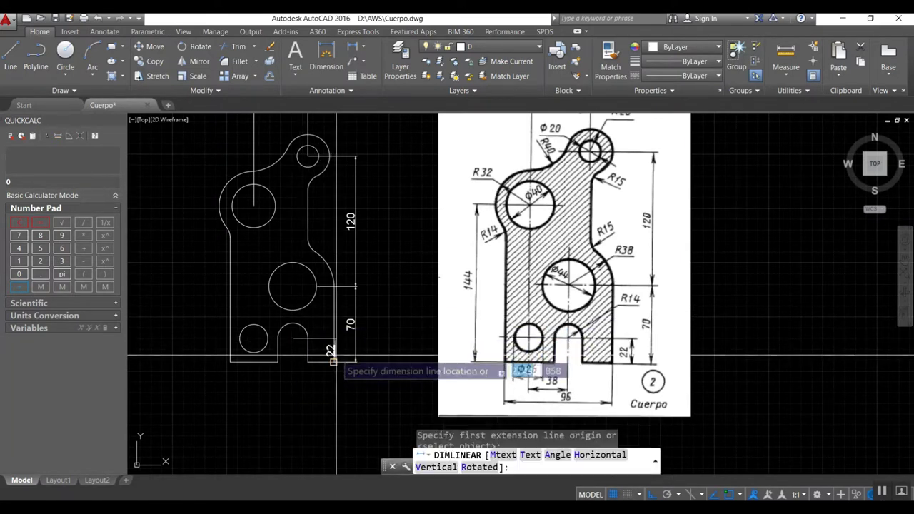
pyautogui.click(347, 346)
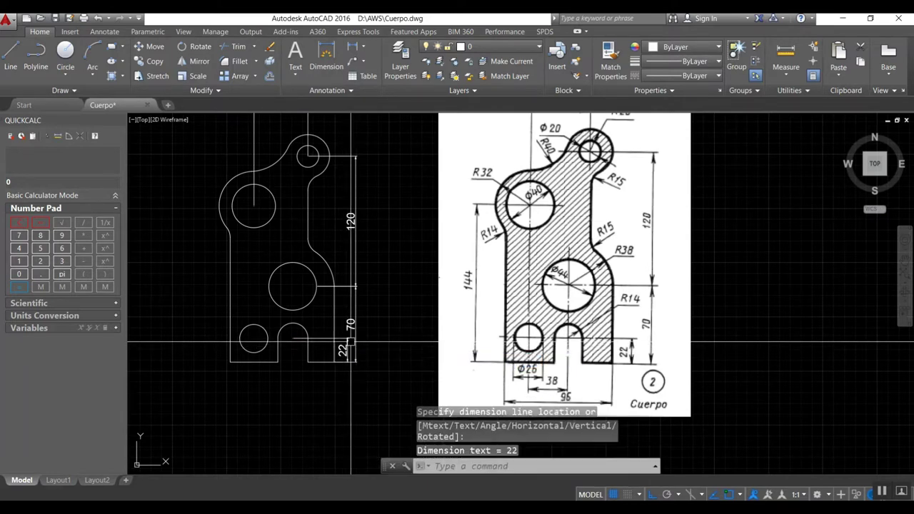
pyautogui.click(356, 302)
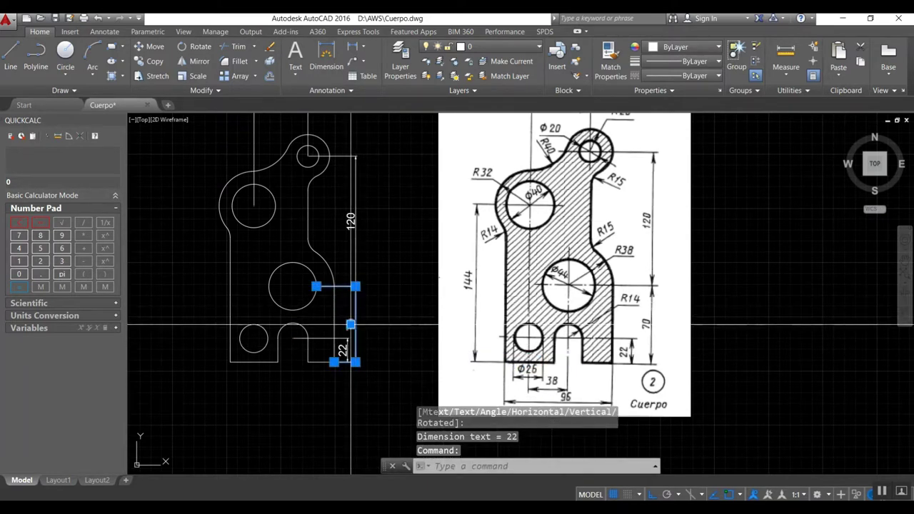
# - Try grip edits on the 70 dimension, undoing and cancelling each change
pyautogui.click(350, 325)
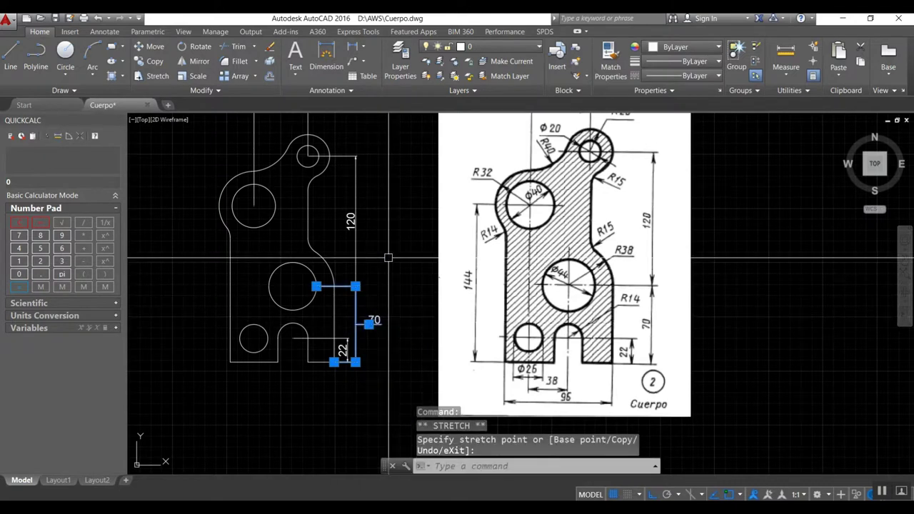
pyautogui.press('Escape')
pyautogui.hotkey('ctrl', 'z')
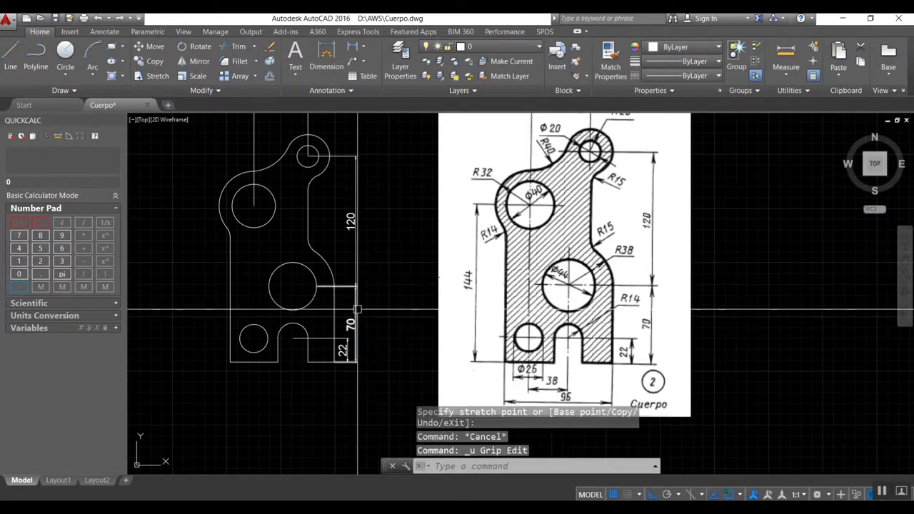
pyautogui.click(355, 315)
pyautogui.click(349, 325)
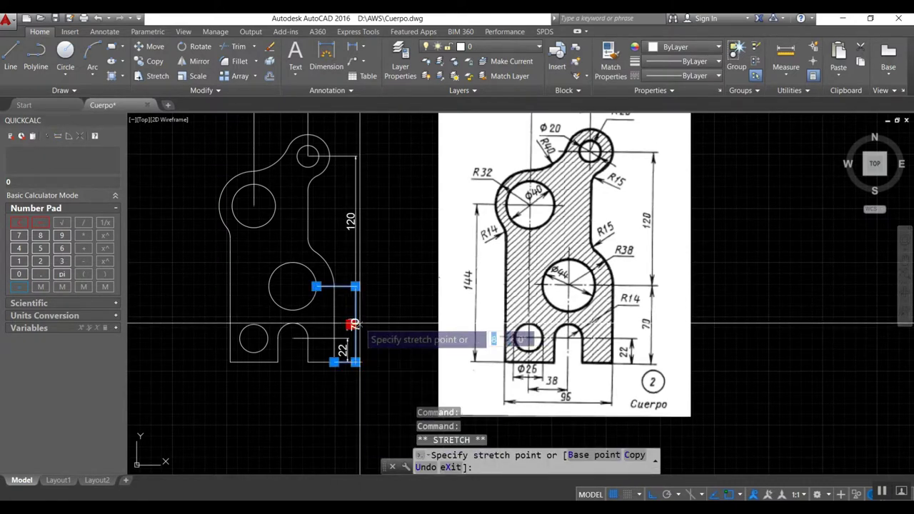
pyautogui.press('Escape')
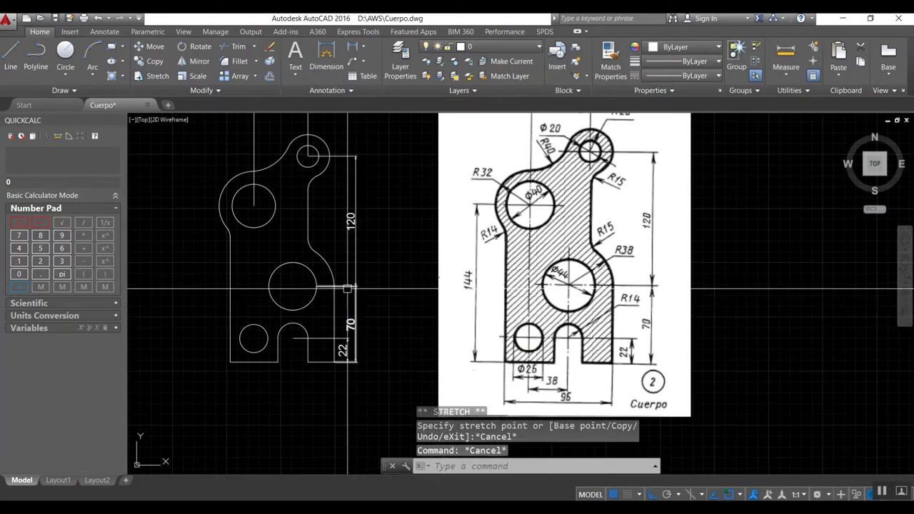
pyautogui.press('Escape')
pyautogui.click(355, 286)
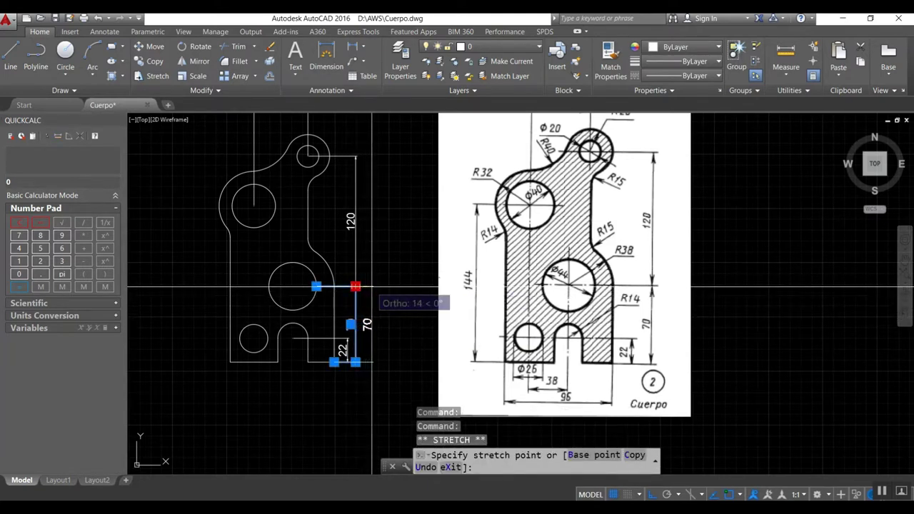
pyautogui.press('Escape')
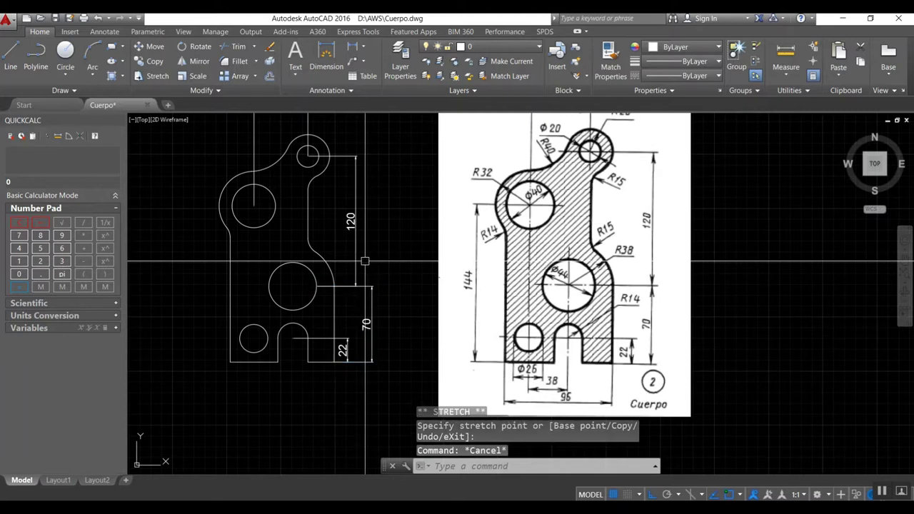
# - Stretch the 120 dimension line into line with the 70 and pull the 22 closer
pyautogui.click(355, 274)
pyautogui.click(354, 286)
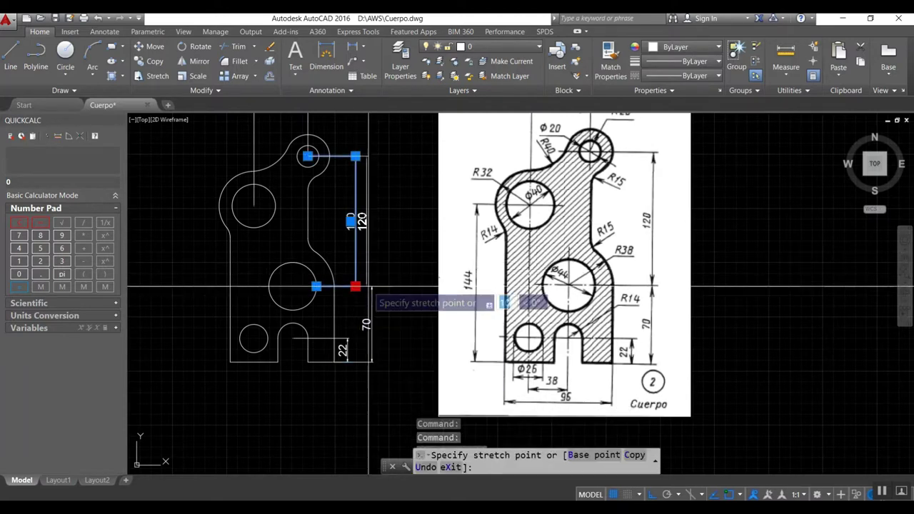
pyautogui.click(371, 286)
pyautogui.press('Escape')
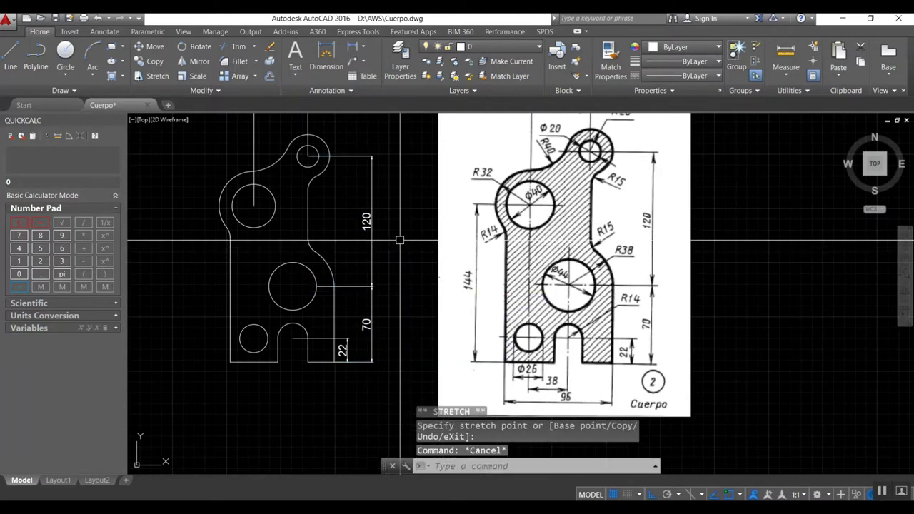
pyautogui.click(354, 326)
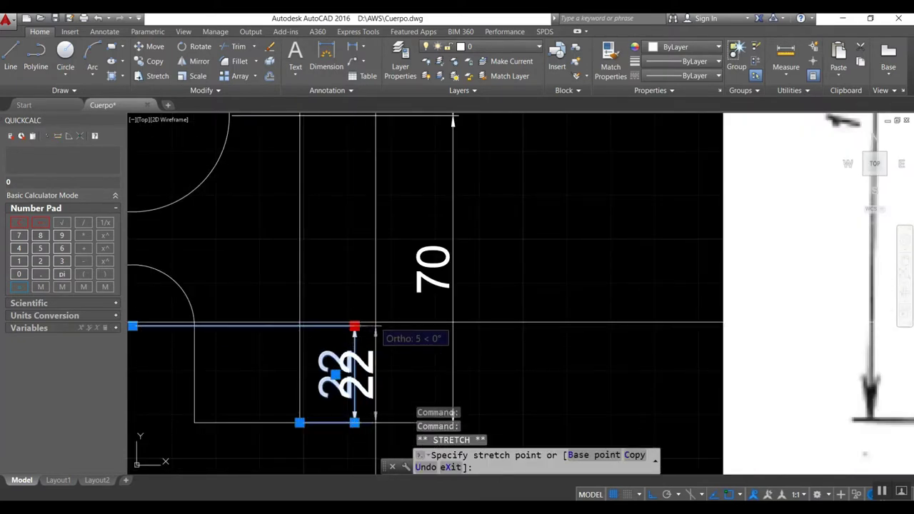
pyautogui.press('Escape')
# - Start a new linear dimension (LI) below the part
pyautogui.scroll(-6, 360, 300)
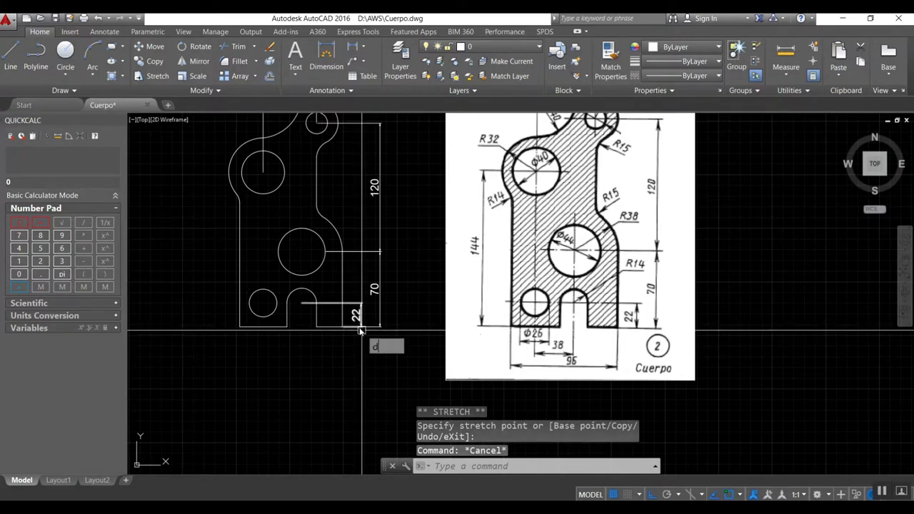
pyautogui.write('li')
pyautogui.press('Return')
# - Add the 96 overall width between the bottom-left and bottom-right corners
pyautogui.click(282, 326)
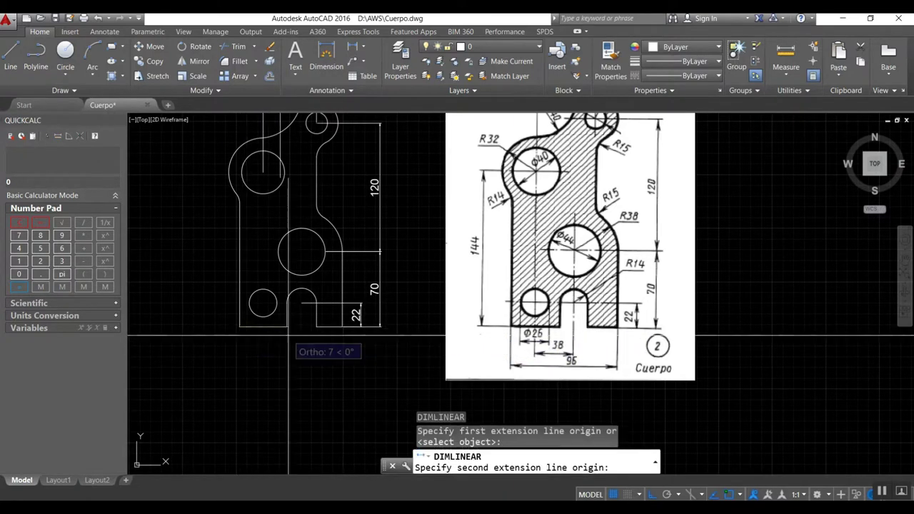
pyautogui.click(343, 326)
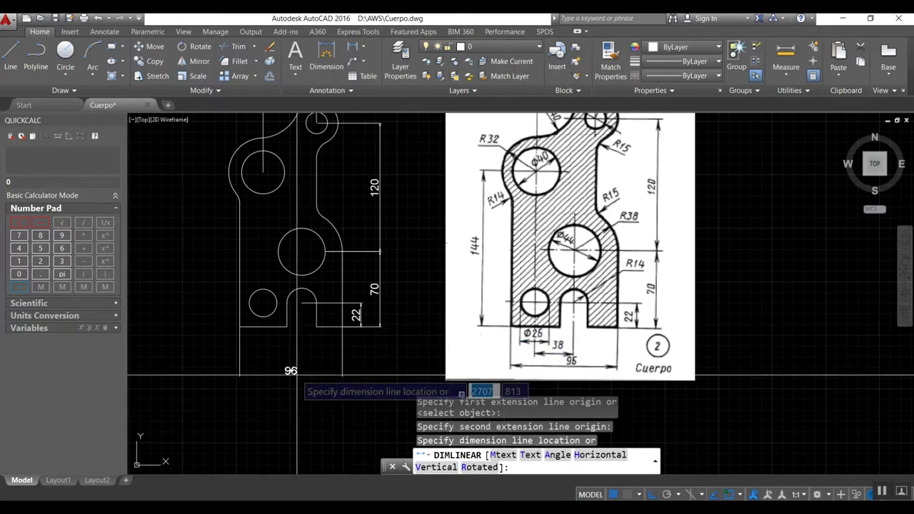
pyautogui.click(297, 374)
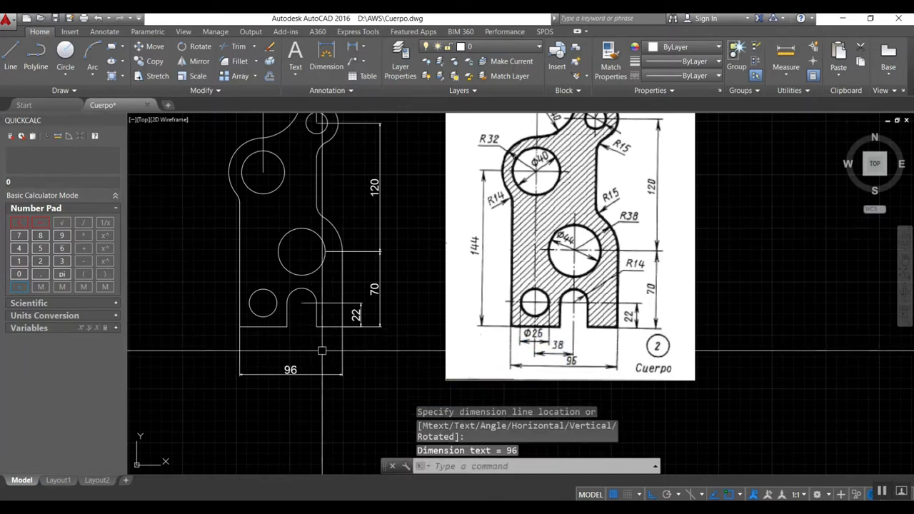
# - Add the 36 dimension from the small hole centre to the slot centre line
pyautogui.press('Return')
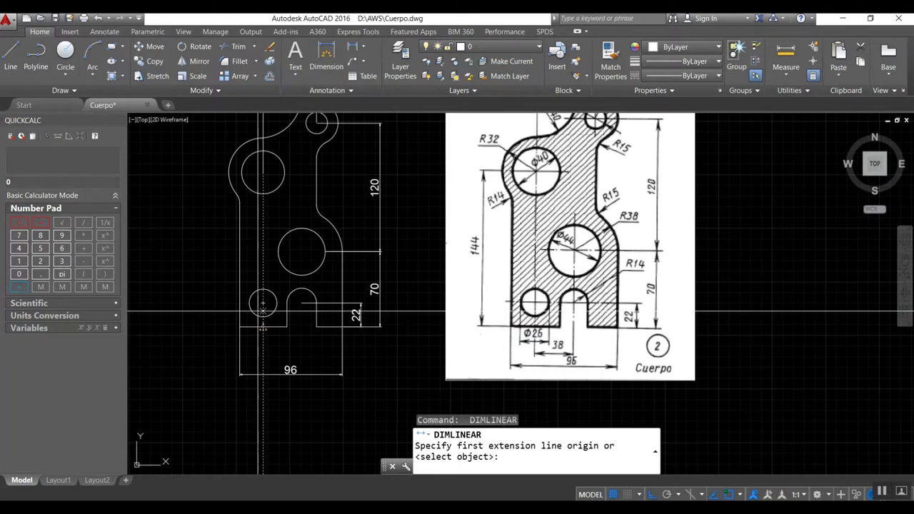
pyautogui.click(262, 305)
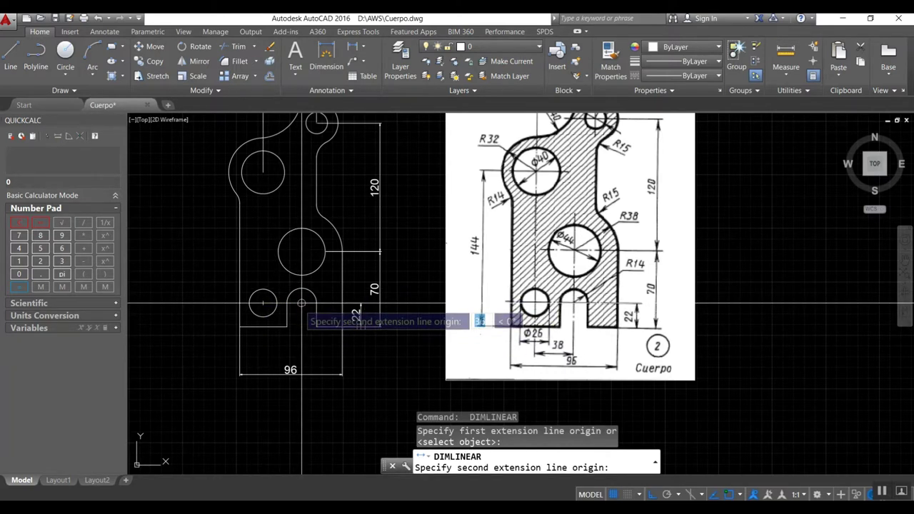
pyautogui.click(301, 289)
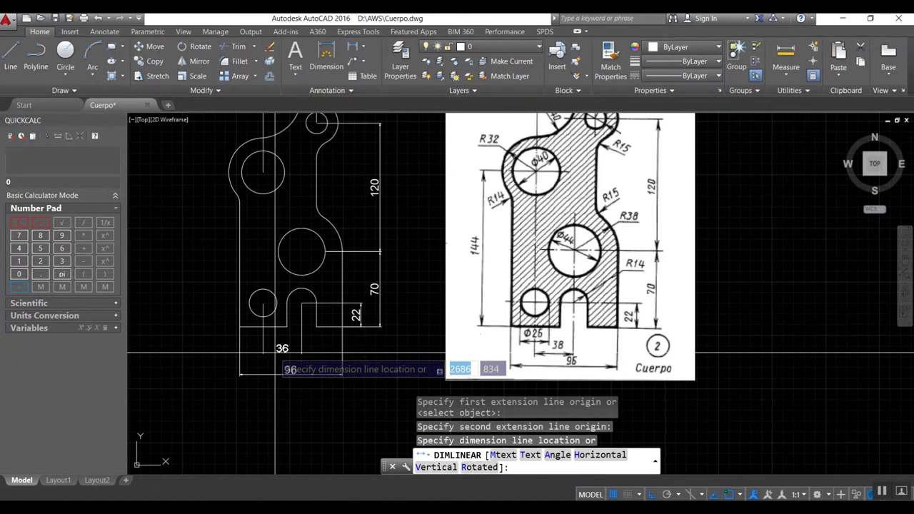
pyautogui.click(275, 352)
# - Add the 26 hole-width dimension below the small hole
pyautogui.press('Return')
pyautogui.click(276, 304)
pyautogui.click(276, 303)
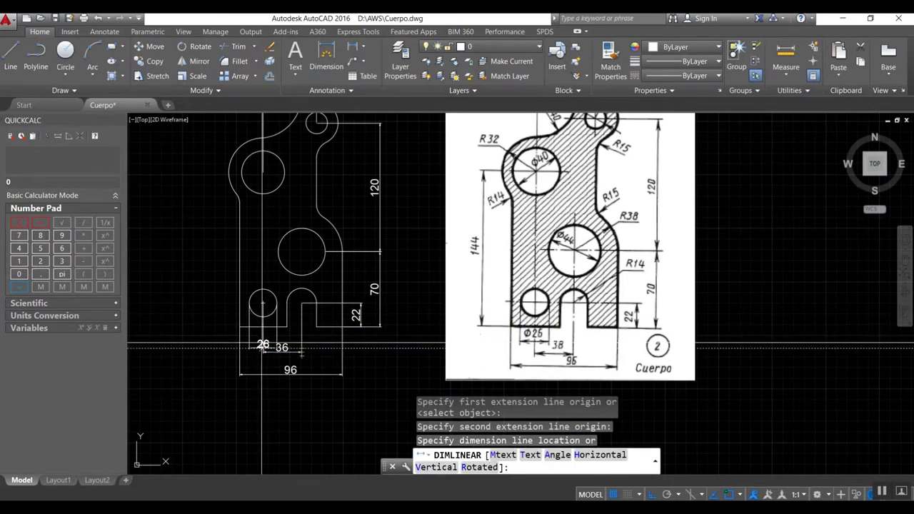
pyautogui.scroll(3, 262, 332)
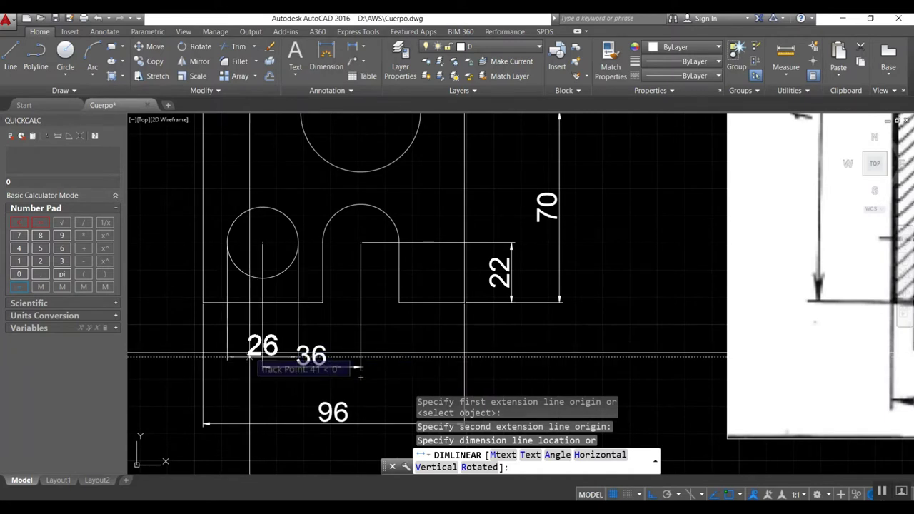
pyautogui.click(262, 357)
# - Drag the 36 dimension line lower between the 26 and 96 dimensions
pyautogui.click(319, 366)
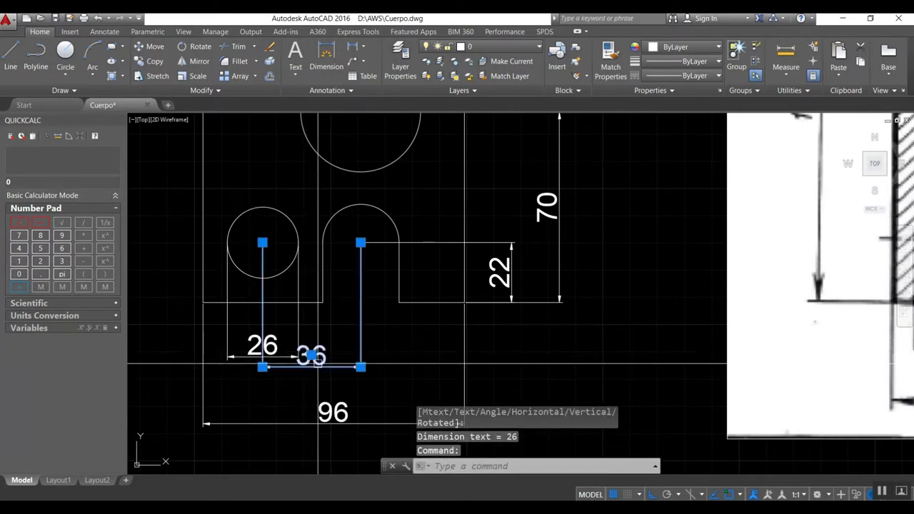
pyautogui.click(361, 367)
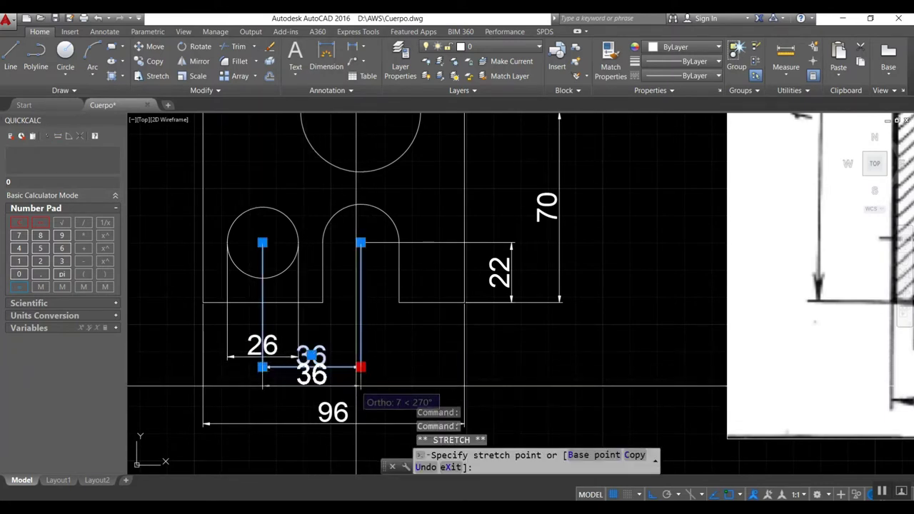
pyautogui.press('Escape')
pyautogui.press('Escape')
pyautogui.scroll(-2, 246, 293)
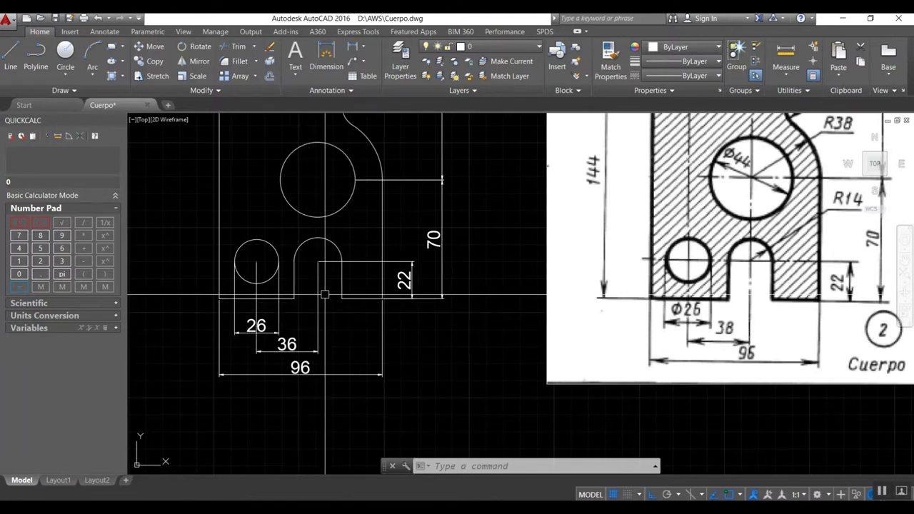
pyautogui.scroll(-2, 307, 330)
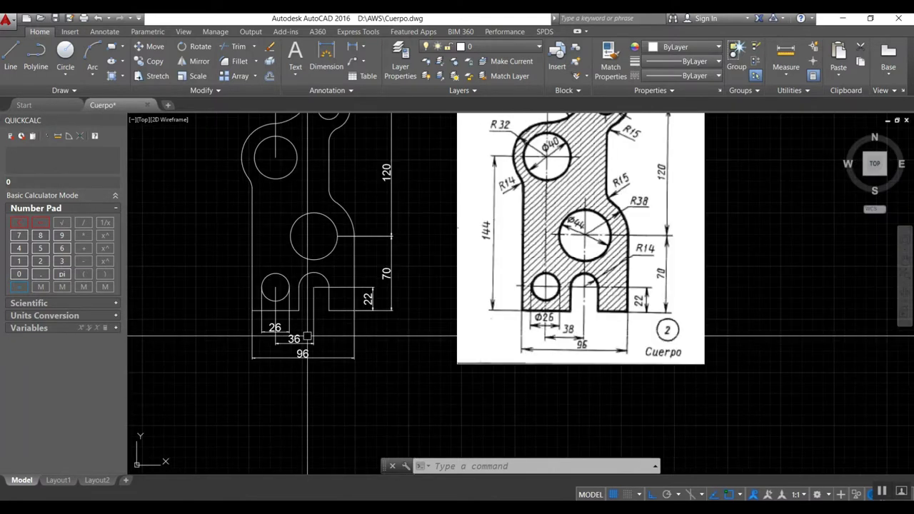
pyautogui.scroll(2, 309, 329)
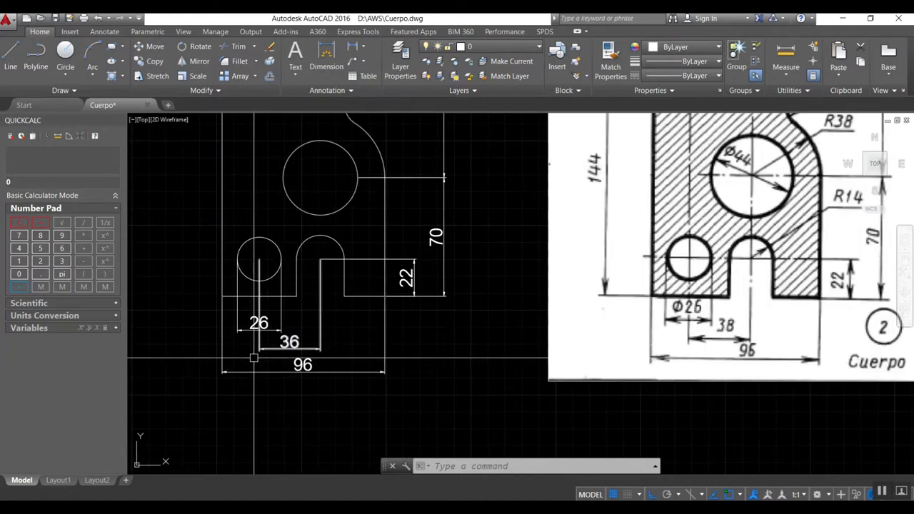
pyautogui.scroll(-2, 255, 361)
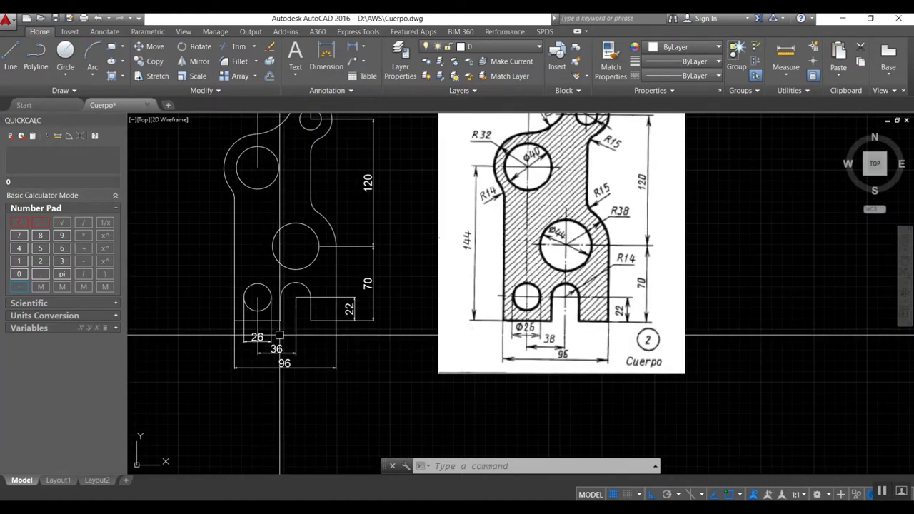
# - Dimension the 144 height from the bottom-left corner to the top hole centre, left of the part
pyautogui.write('li')
pyautogui.press('Return')
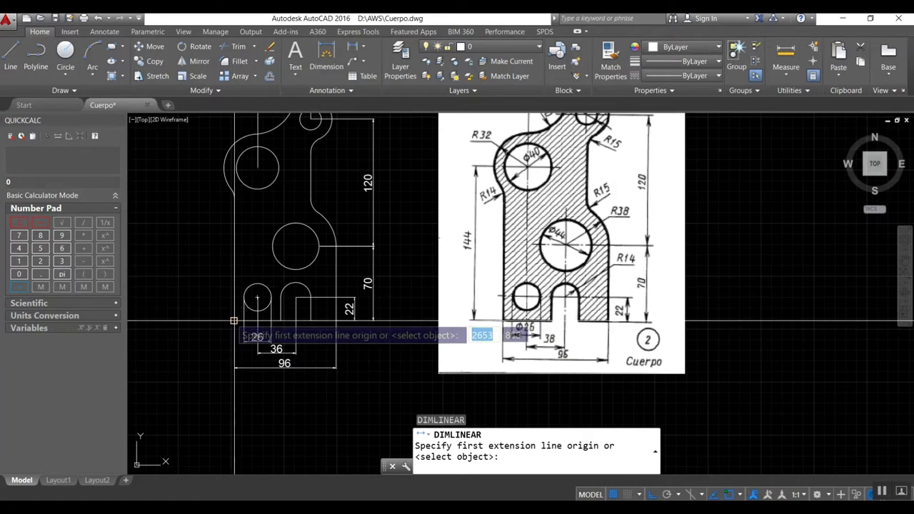
pyautogui.click(234, 321)
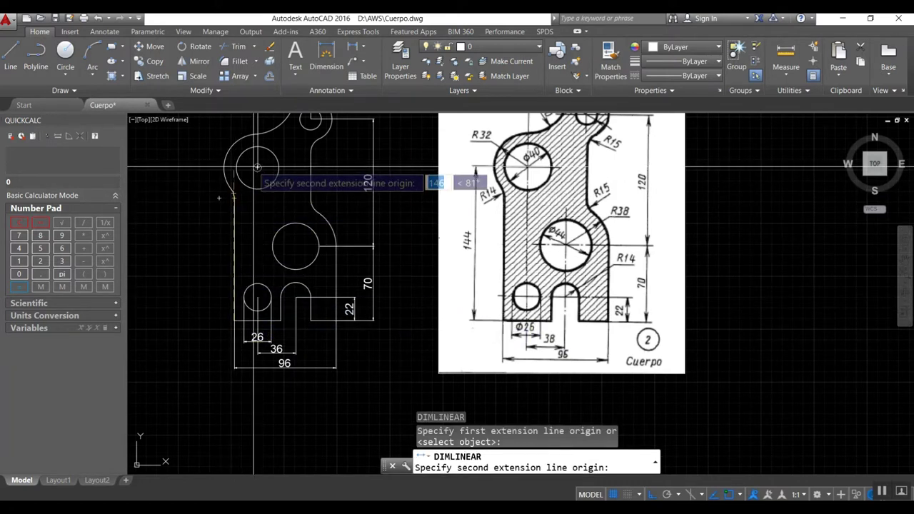
pyautogui.click(257, 167)
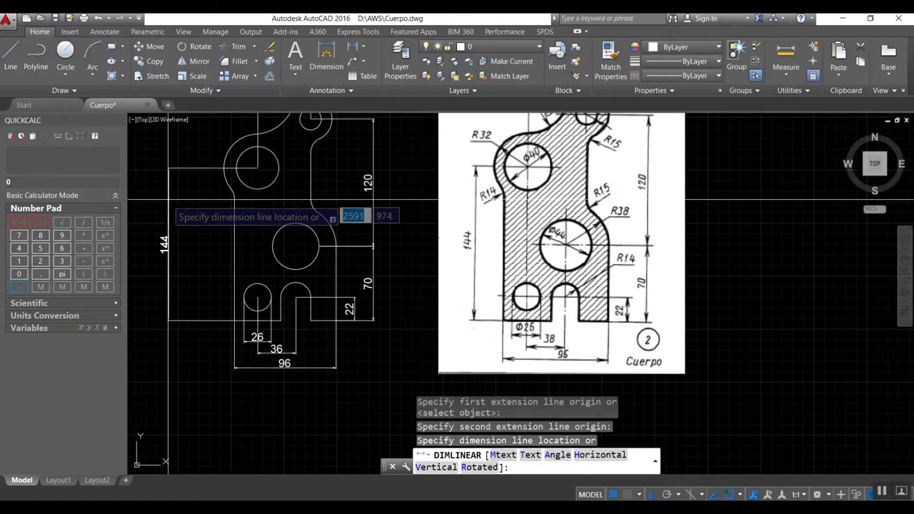
pyautogui.click(178, 260)
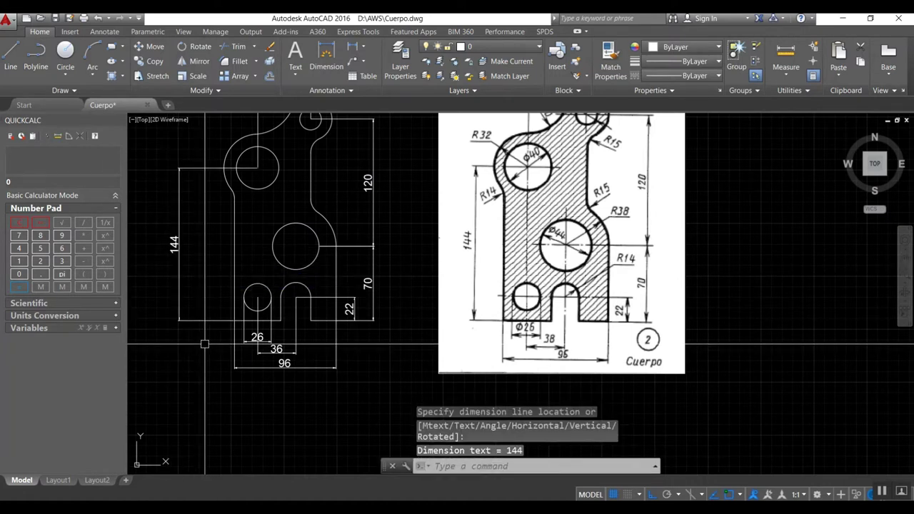
pyautogui.write('DI')
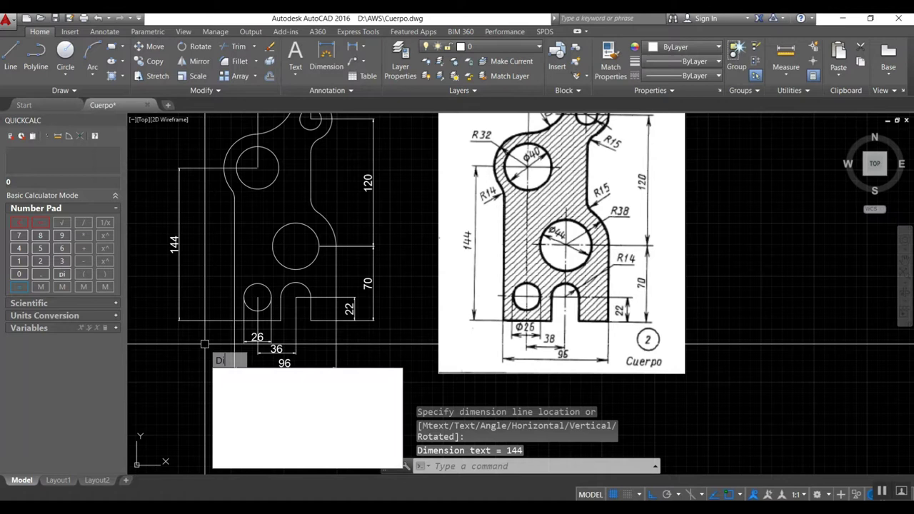
pyautogui.write('MR')
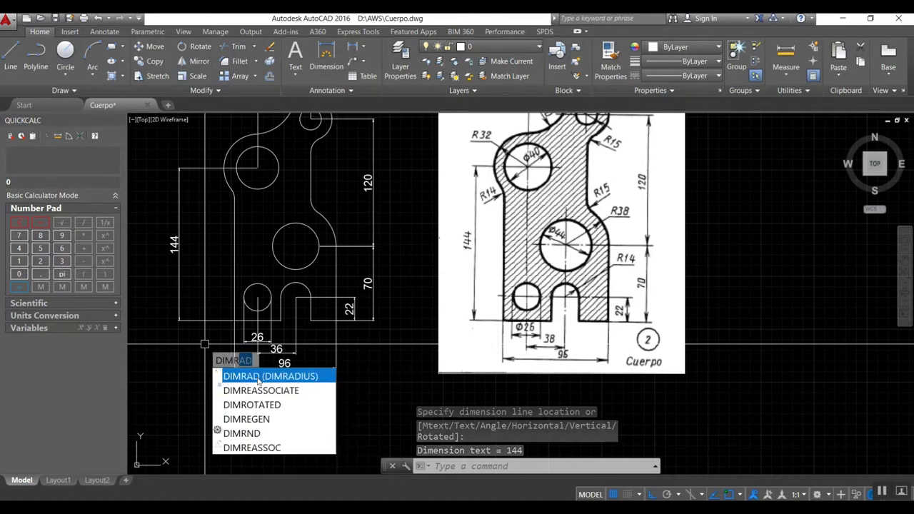
# - Dimension the left fillet arc with an R14 radius
pyautogui.click(257, 381)
pyautogui.scroll(4, 230, 193)
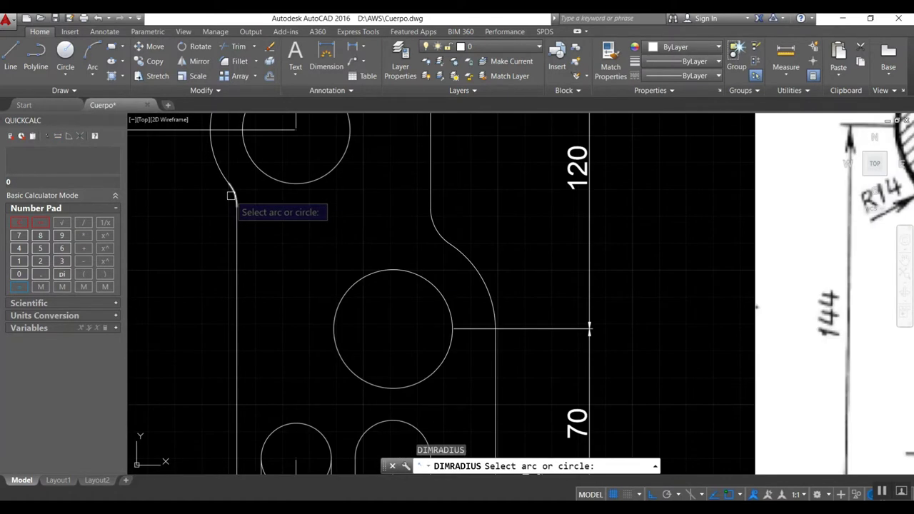
pyautogui.click(229, 193)
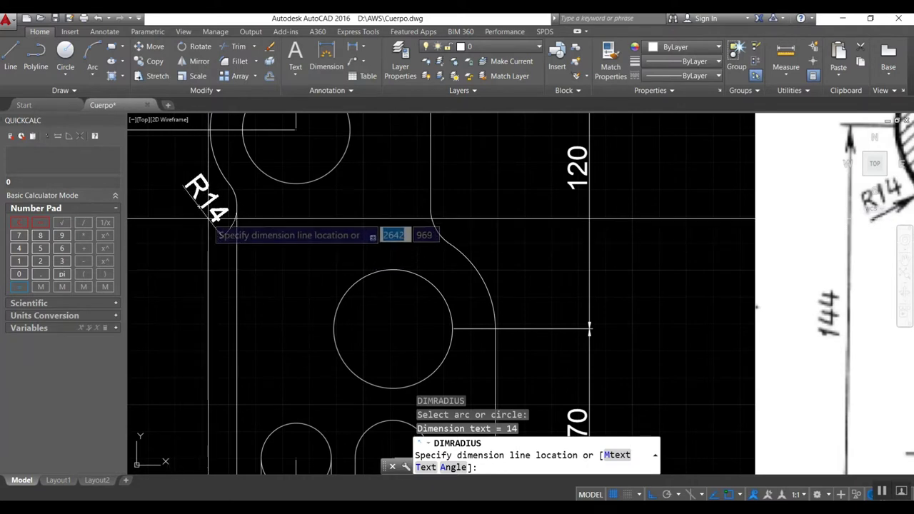
pyautogui.click(211, 203)
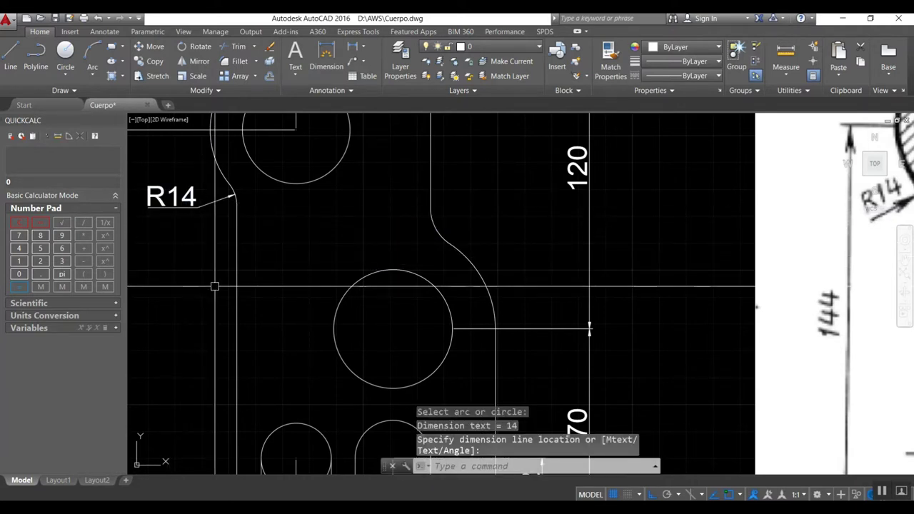
pyautogui.scroll(-4, 226, 266)
pyautogui.scroll(-2, 226, 266)
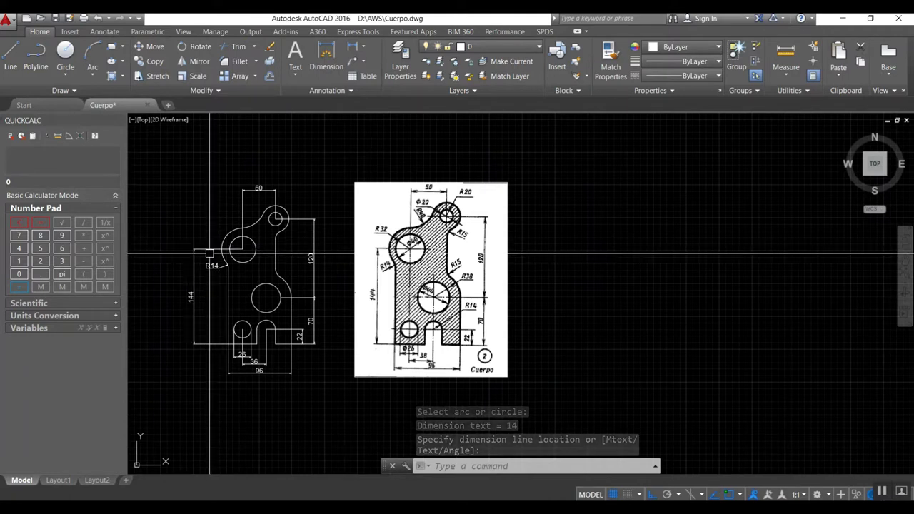
pyautogui.scroll(2, 209, 254)
# - Add the R32 radius dimension to the upper-left boss arc
pyautogui.press('space')
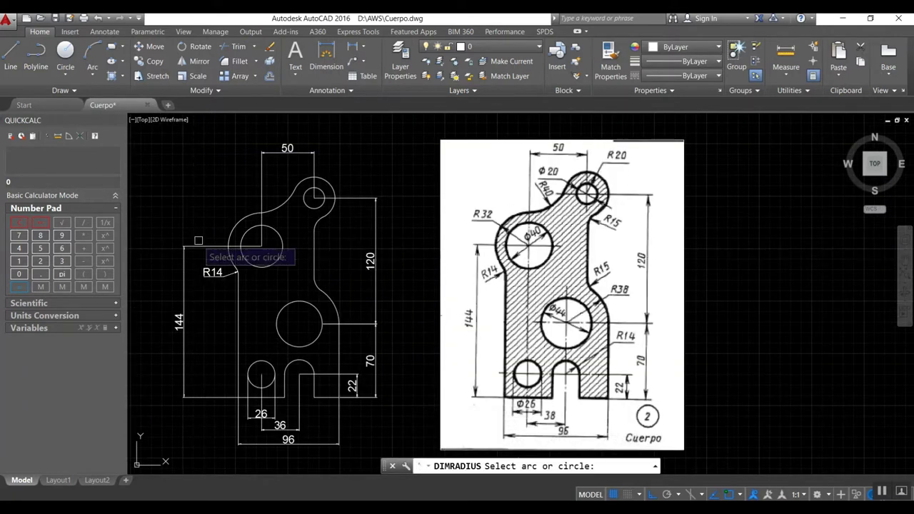
pyautogui.click(247, 230)
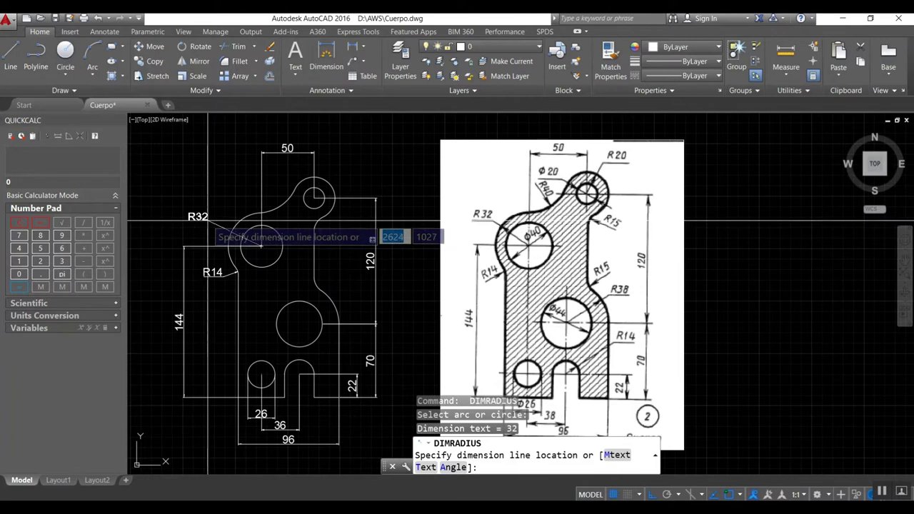
pyautogui.click(212, 222)
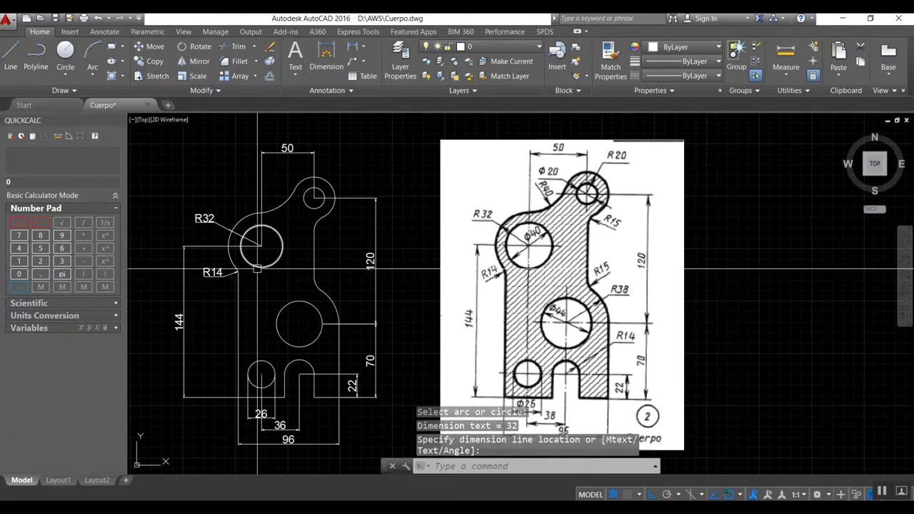
# - Place a Ø40 diameter dimension on the upper-left circle with DIMDIAMETER
pyautogui.write('dim')
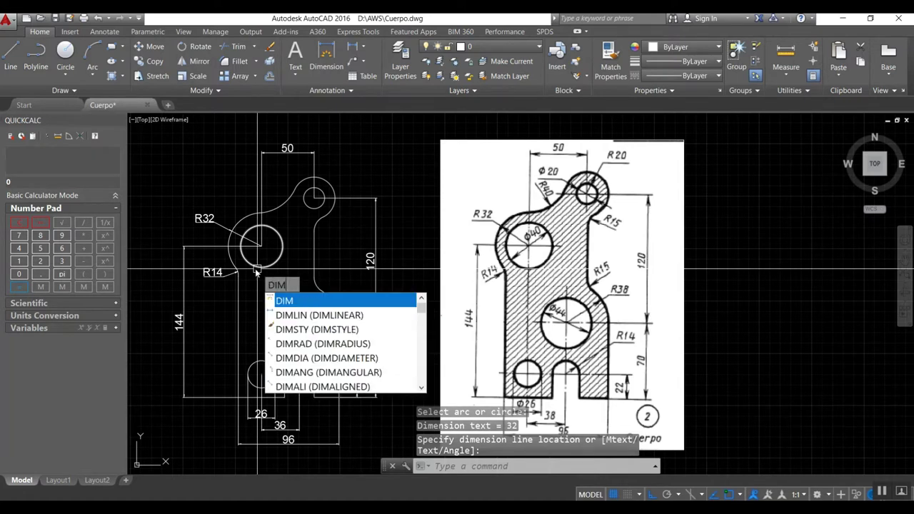
pyautogui.write('d')
pyautogui.press('Return')
pyautogui.click(247, 261)
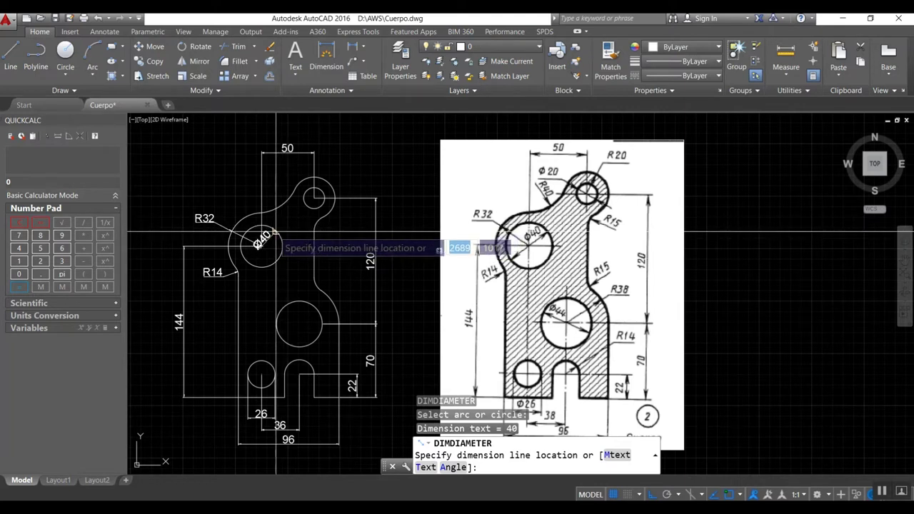
pyautogui.scroll(3, 276, 232)
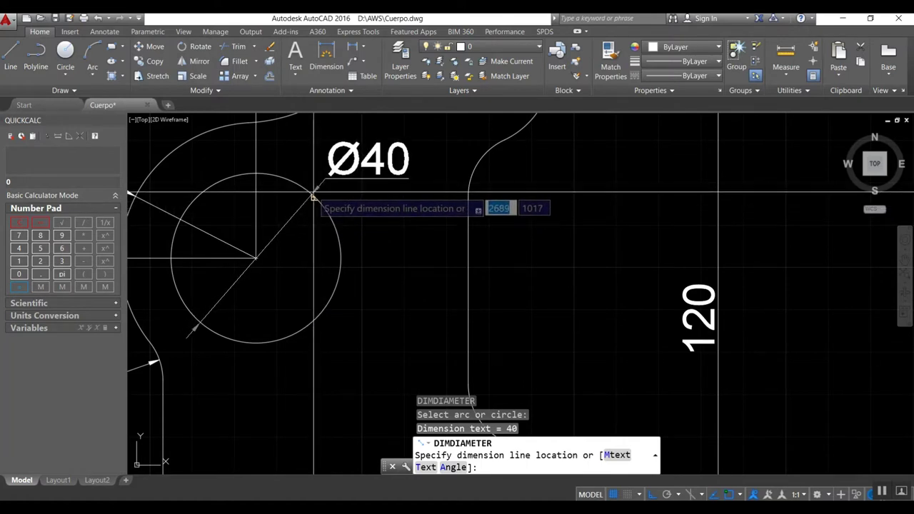
pyautogui.click(301, 206)
pyautogui.scroll(-3, 301, 205)
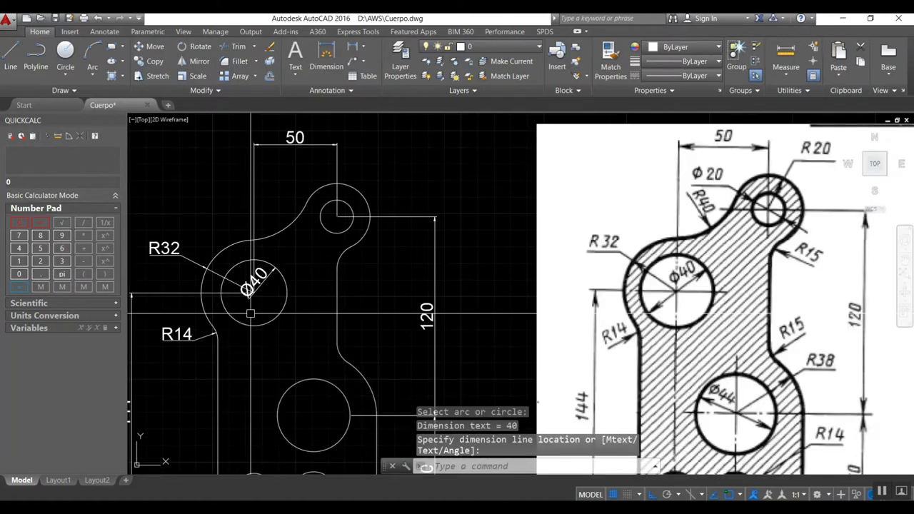
pyautogui.scroll(-3, 272, 283)
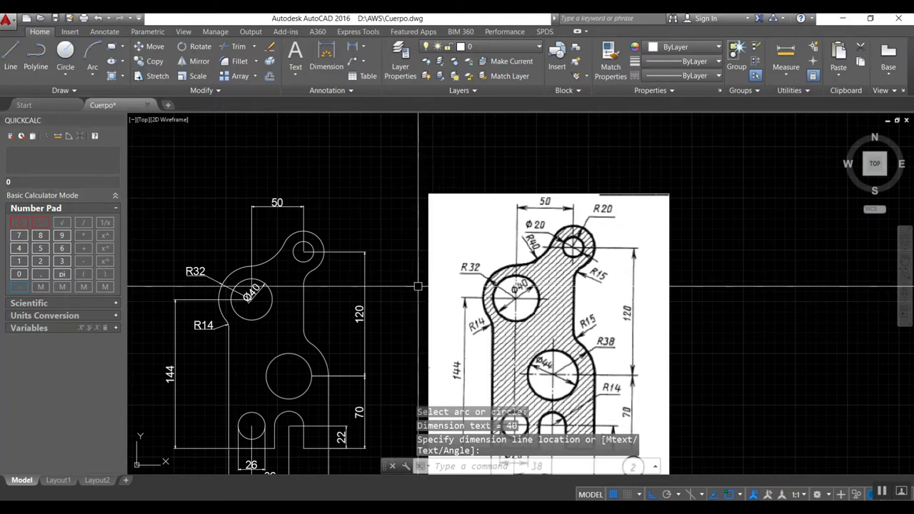
# - Add the R40 radius dimension to the top concave arc
pyautogui.write('DIMr')
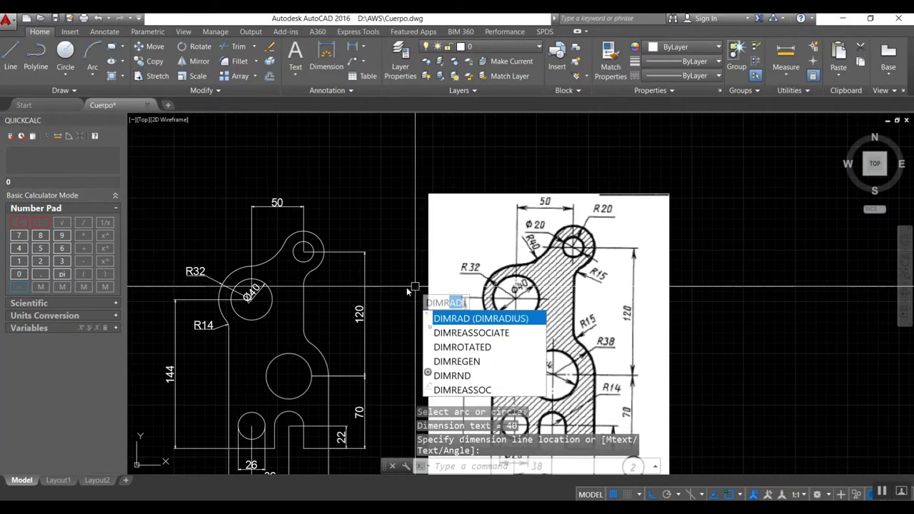
pyautogui.press('Return')
pyautogui.click(262, 255)
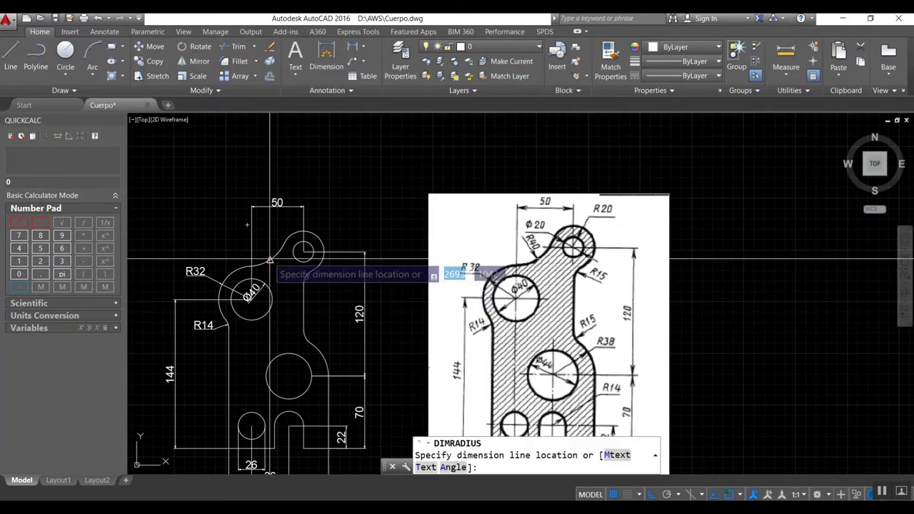
pyautogui.click(267, 250)
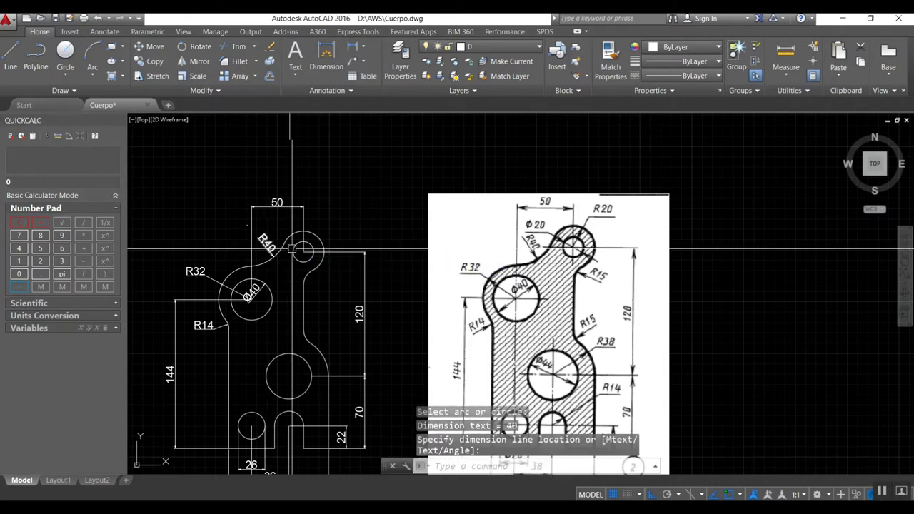
# - Label the upper and lower right-side arcs with R15 radius dimensions
pyautogui.press('Return')
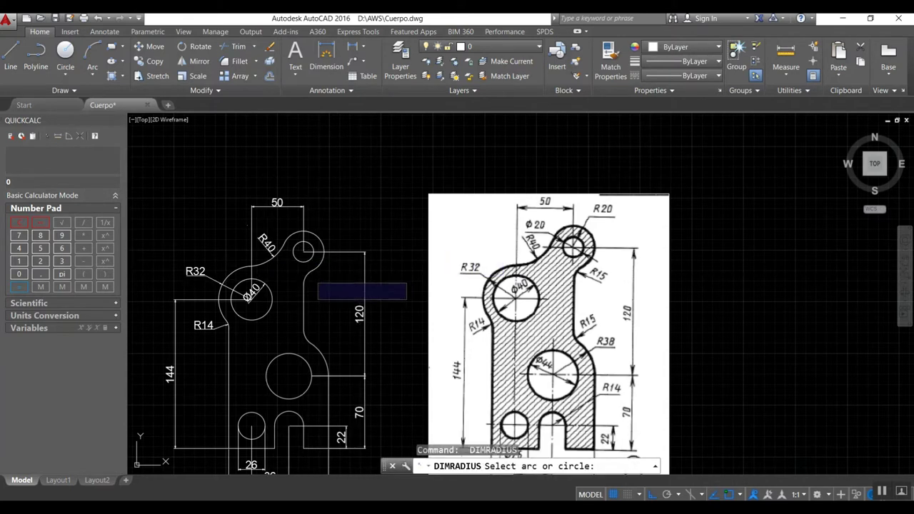
pyautogui.click(318, 281)
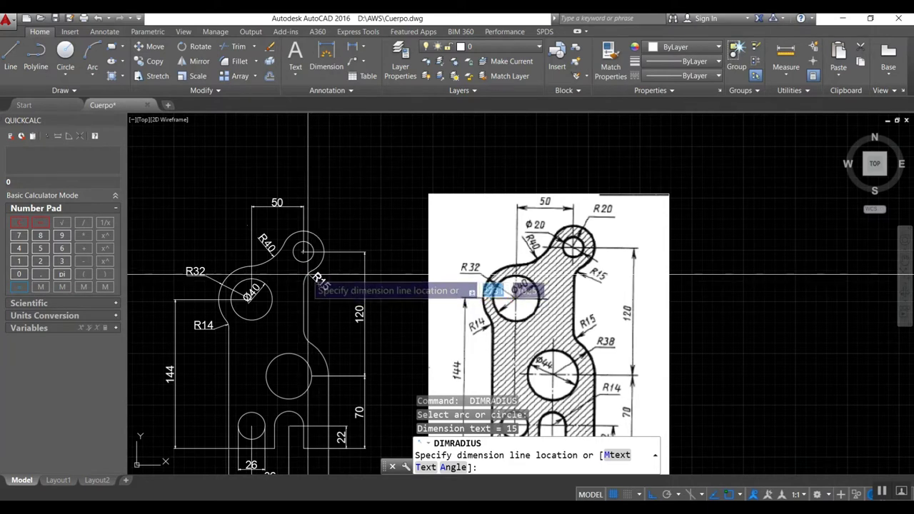
pyautogui.scroll(2, 309, 274)
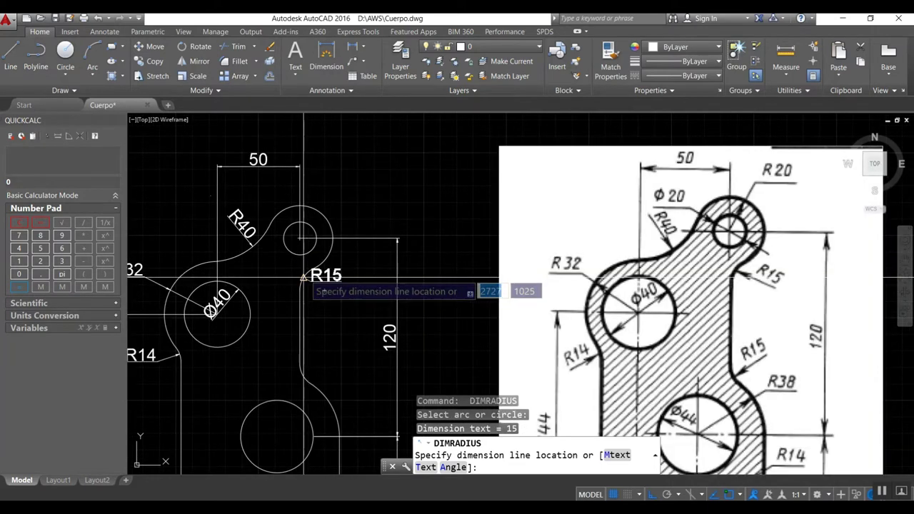
pyautogui.scroll(3, 307, 273)
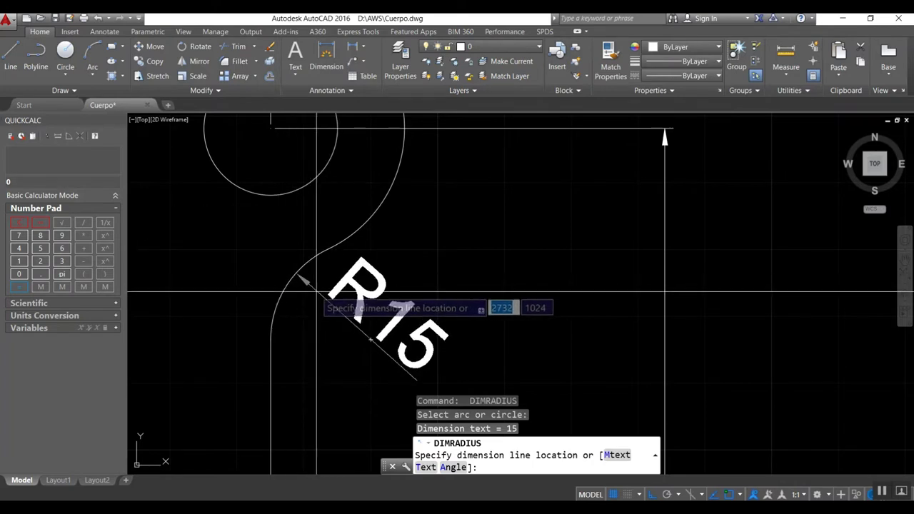
pyautogui.click(309, 307)
pyautogui.scroll(-5, 309, 307)
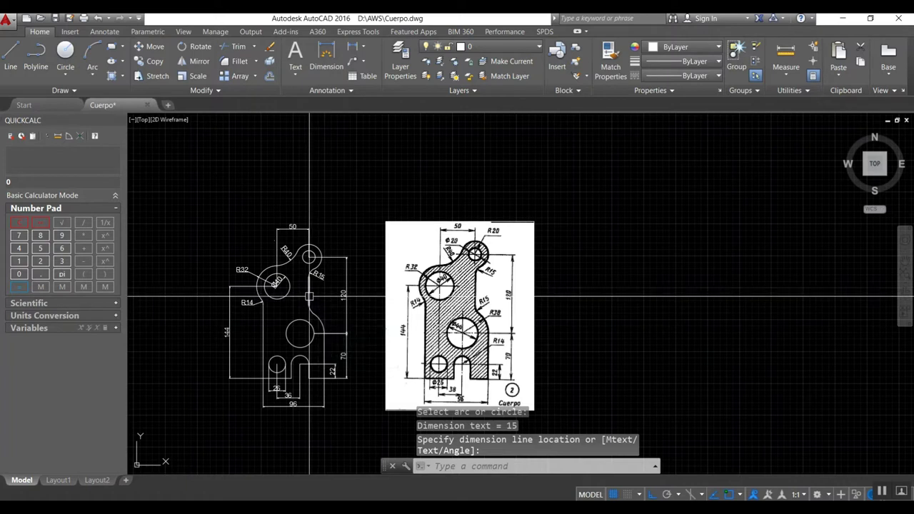
pyautogui.scroll(5, 309, 298)
pyautogui.press('Return')
pyautogui.click(275, 285)
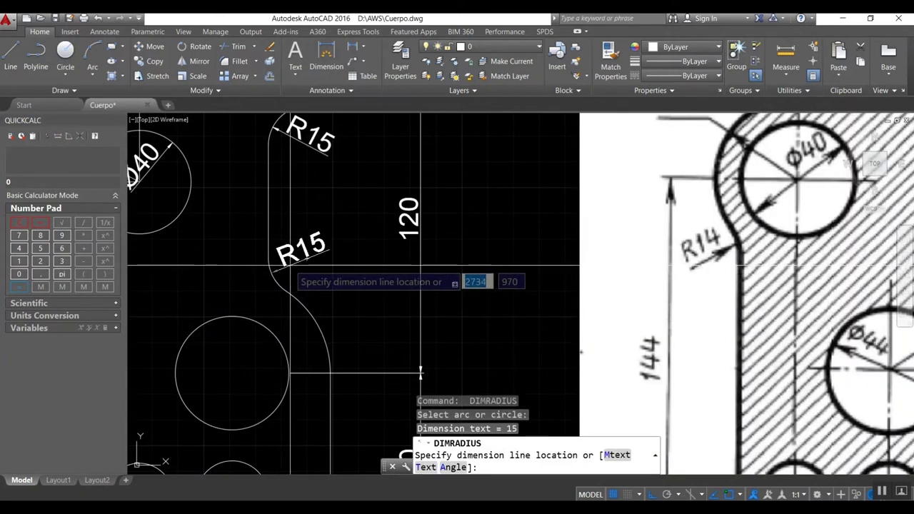
pyautogui.click(276, 268)
pyautogui.scroll(-5, 117, 302)
pyautogui.scroll(3, 255, 307)
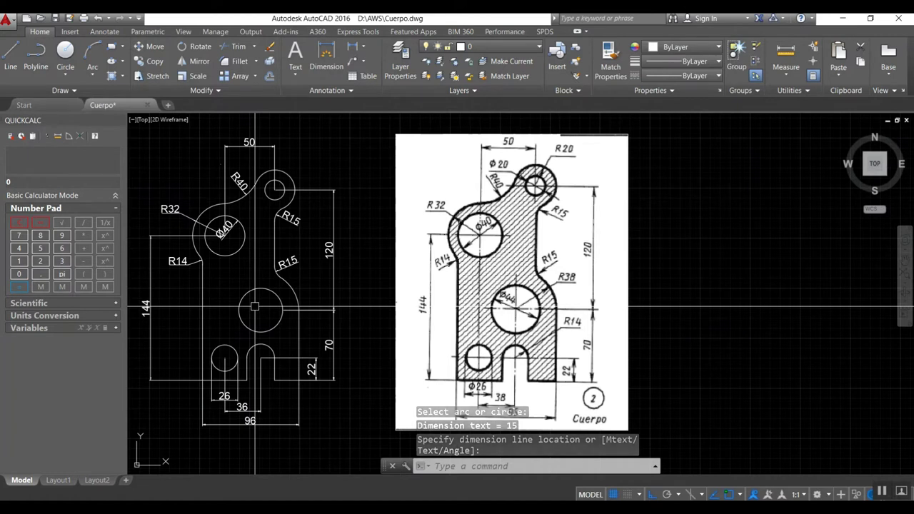
# - Place a Ø44 diameter dimension on the central hole, with its text angled inside the circle
pyautogui.write('DIMDIA')
pyautogui.press('Return')
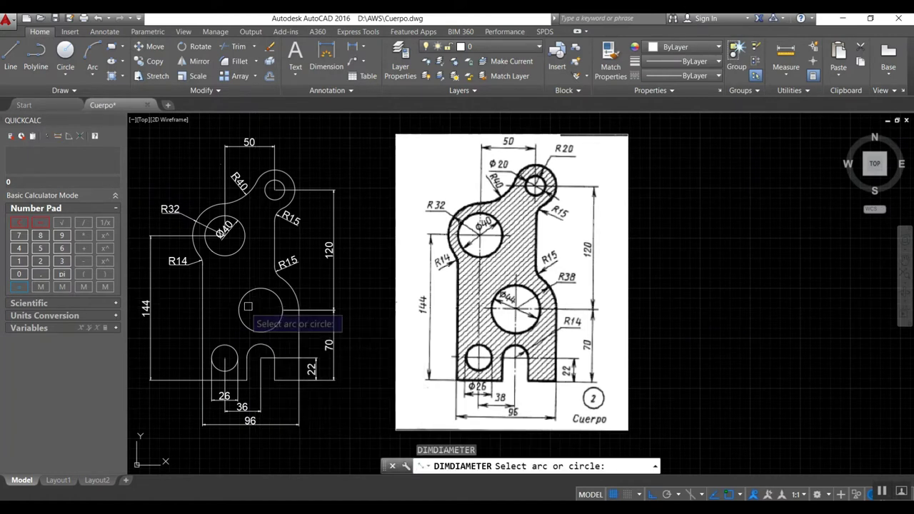
pyautogui.click(238, 316)
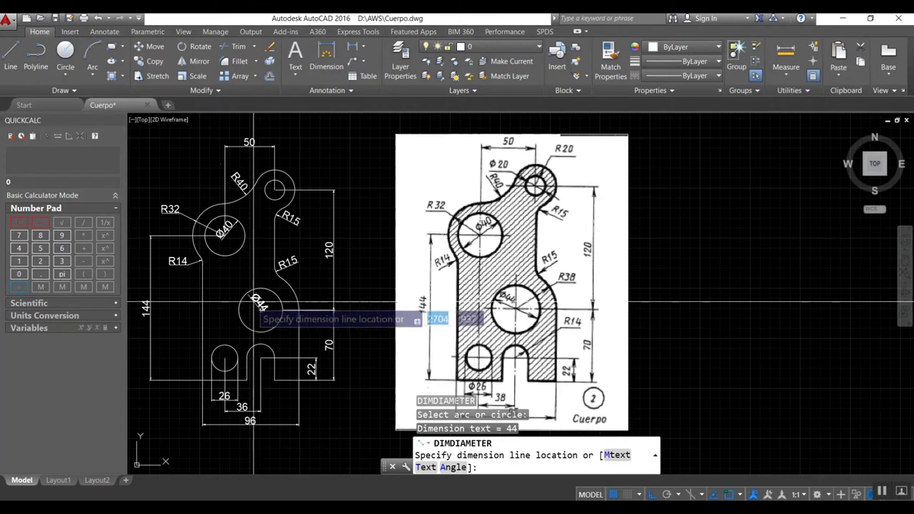
pyautogui.scroll(4, 245, 303)
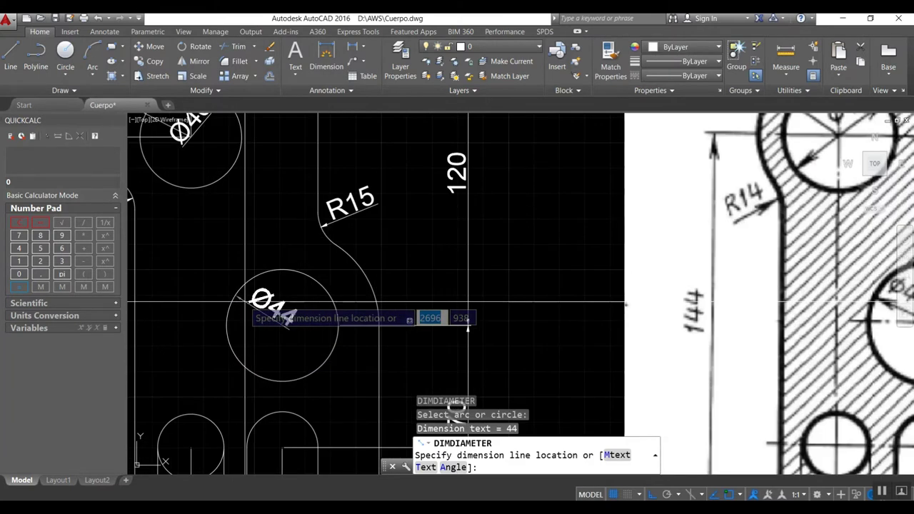
pyautogui.click(238, 303)
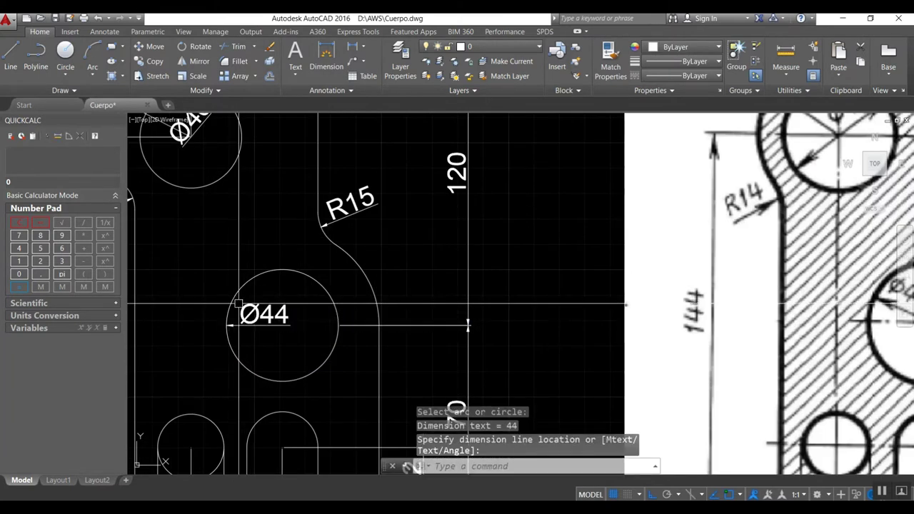
pyautogui.click(226, 325)
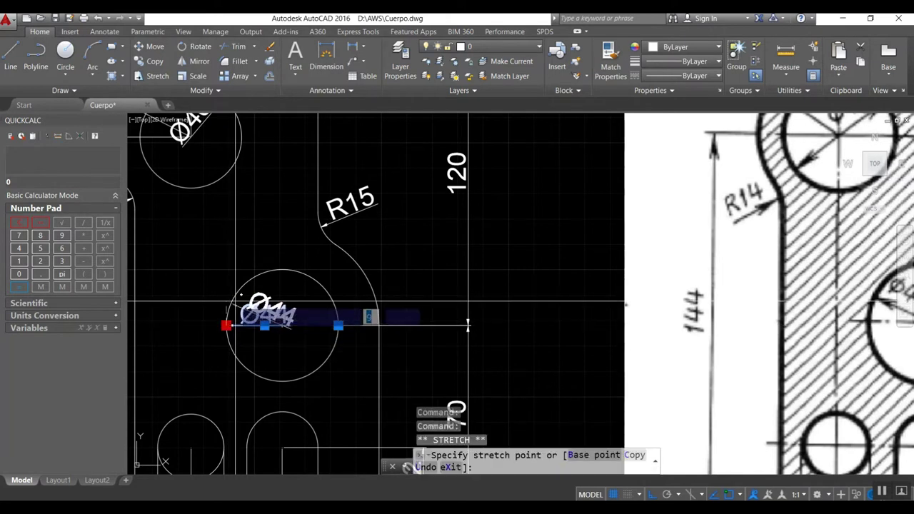
pyautogui.scroll(-2, 214, 307)
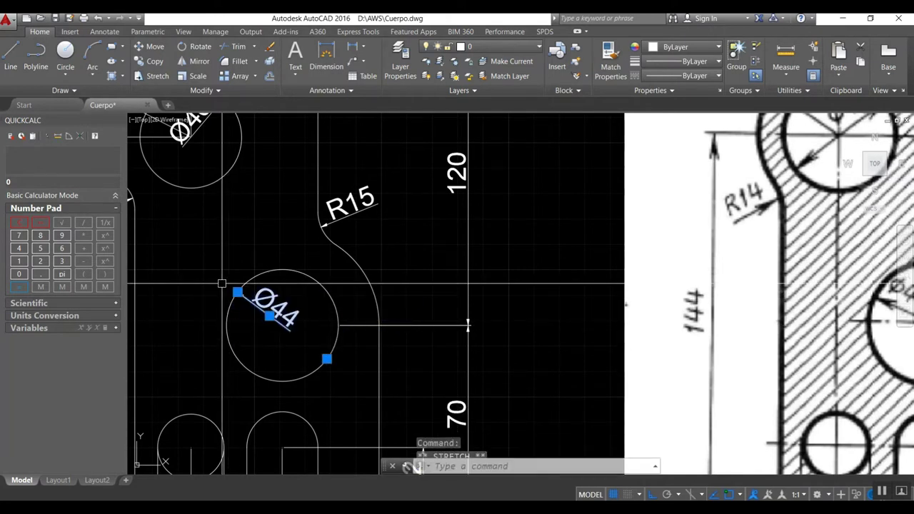
pyautogui.scroll(-2, 228, 314)
pyautogui.press('Escape')
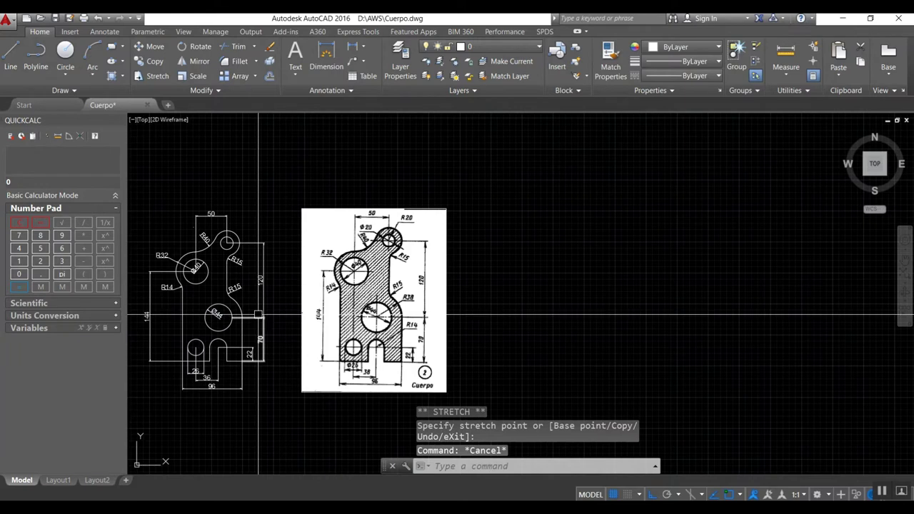
pyautogui.scroll(2, 257, 321)
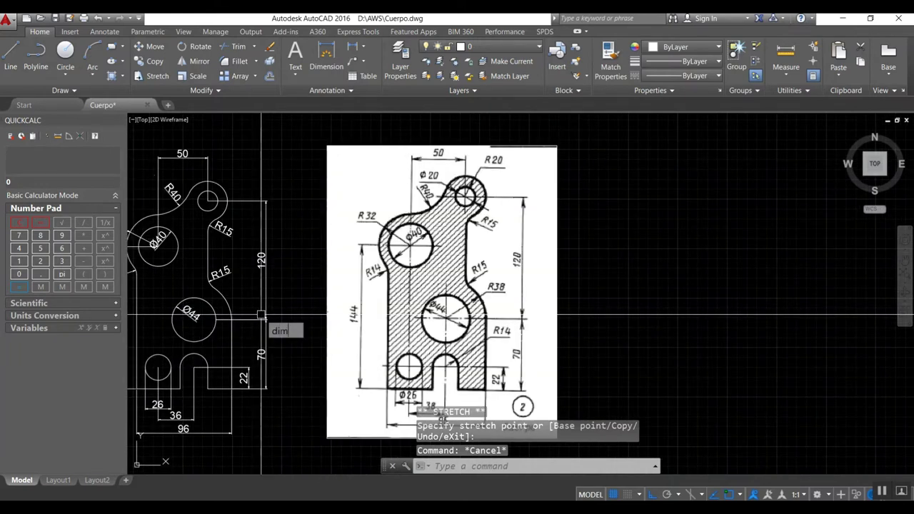
# - Add radius dimensions R38 beside the central hole, R14 on the lower right arc, and R20 on top
pyautogui.press('Down')
pyautogui.press('Down')
pyautogui.press('Down')
pyautogui.press('Return')
pyautogui.click(227, 306)
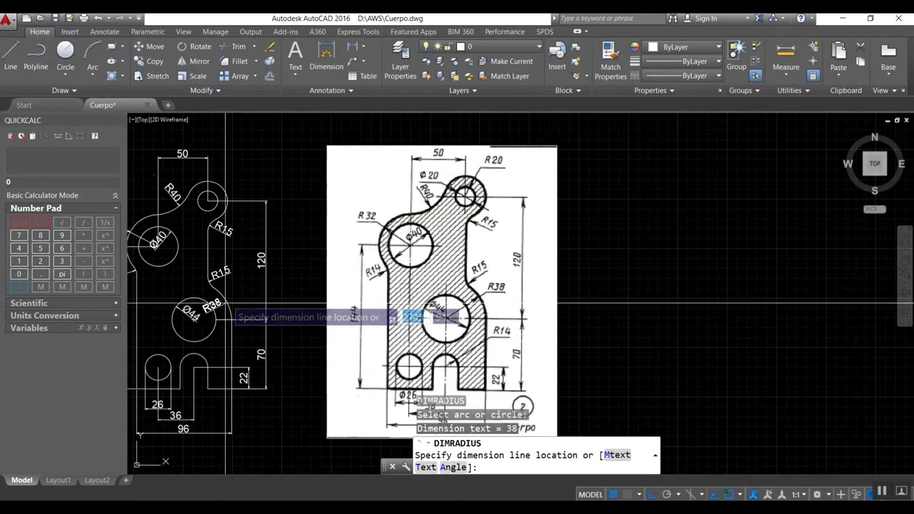
pyautogui.click(239, 292)
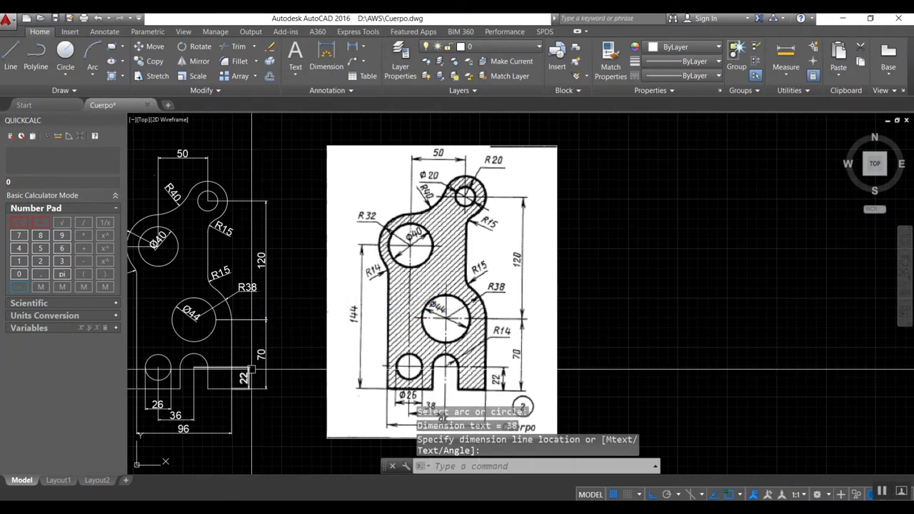
pyautogui.press('Return')
pyautogui.click(230, 343)
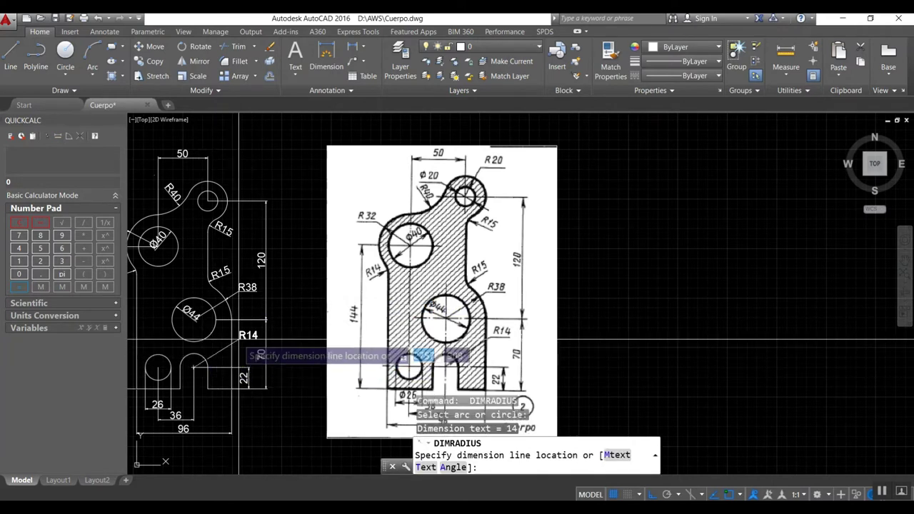
pyautogui.click(260, 354)
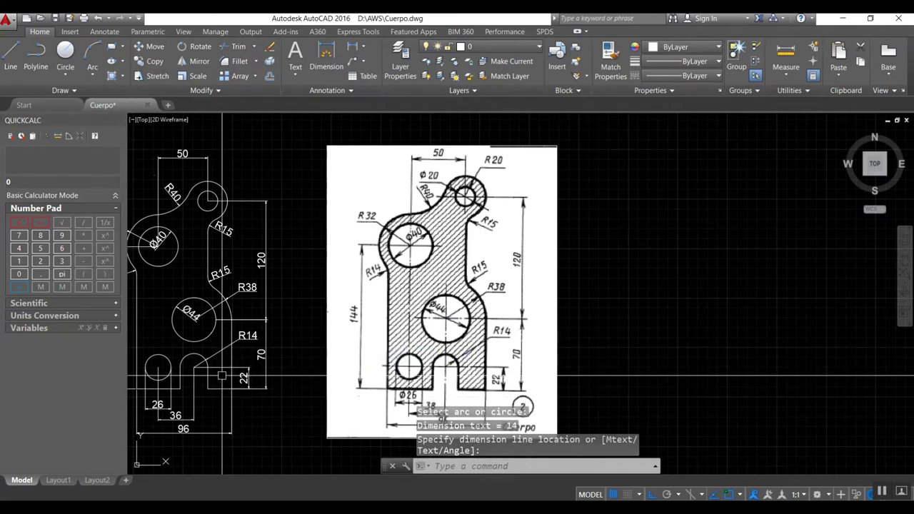
pyautogui.press('Return')
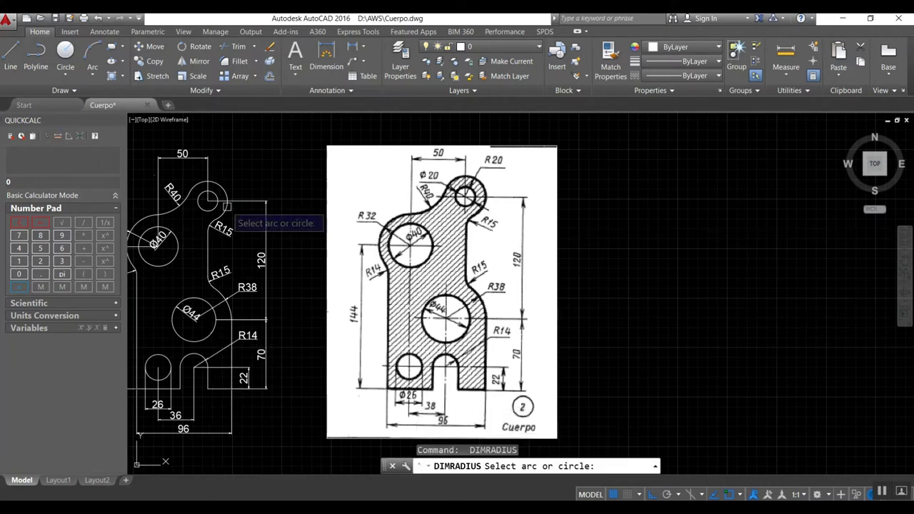
pyautogui.click(218, 187)
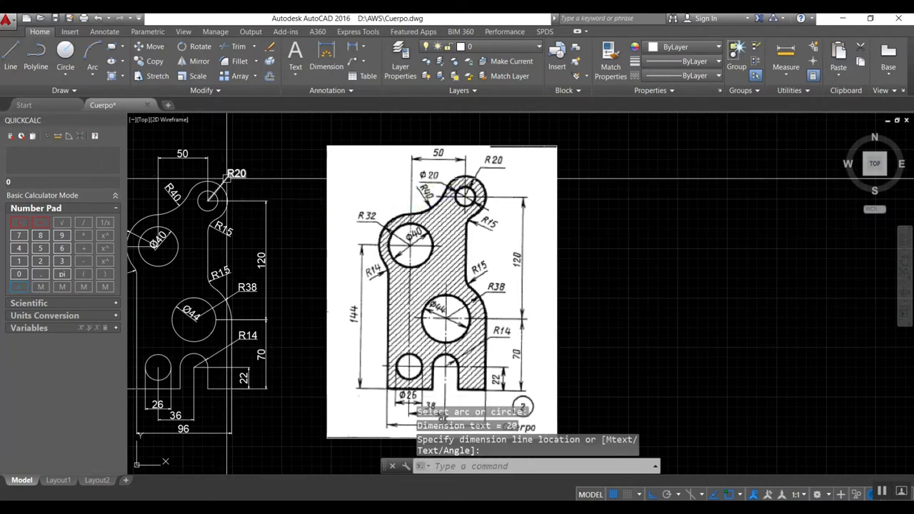
pyautogui.click(216, 198)
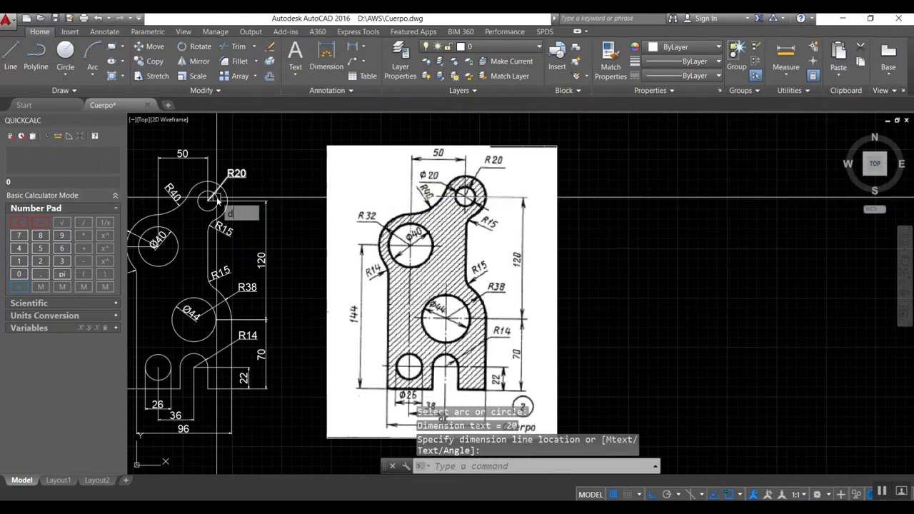
pyautogui.write('dim')
pyautogui.press('Return')
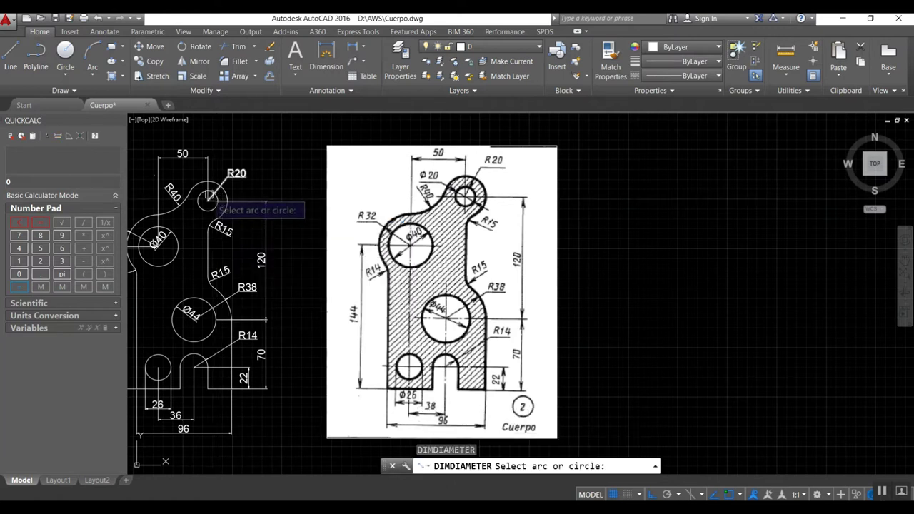
# - Place the Ø20 dimension on the small top circle and center the drawing beside the reference image
pyautogui.click(207, 200)
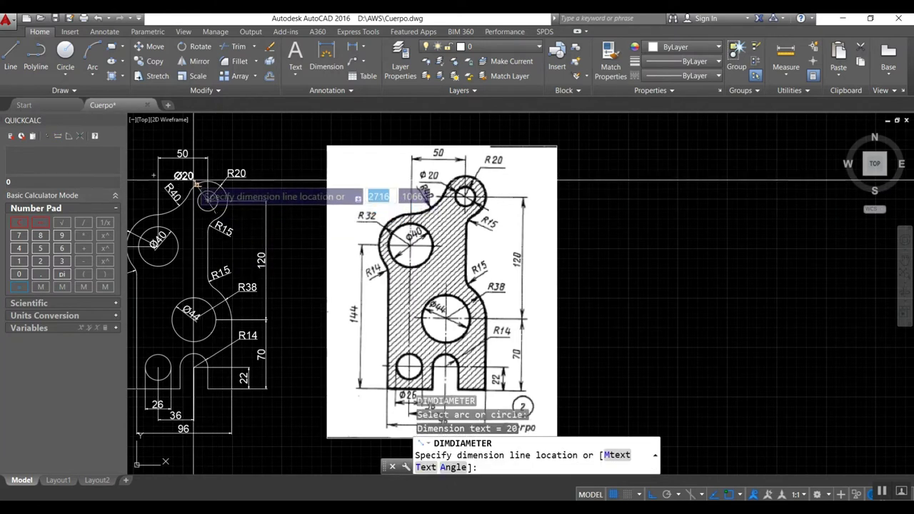
pyautogui.scroll(2, 198, 184)
pyautogui.click(196, 185)
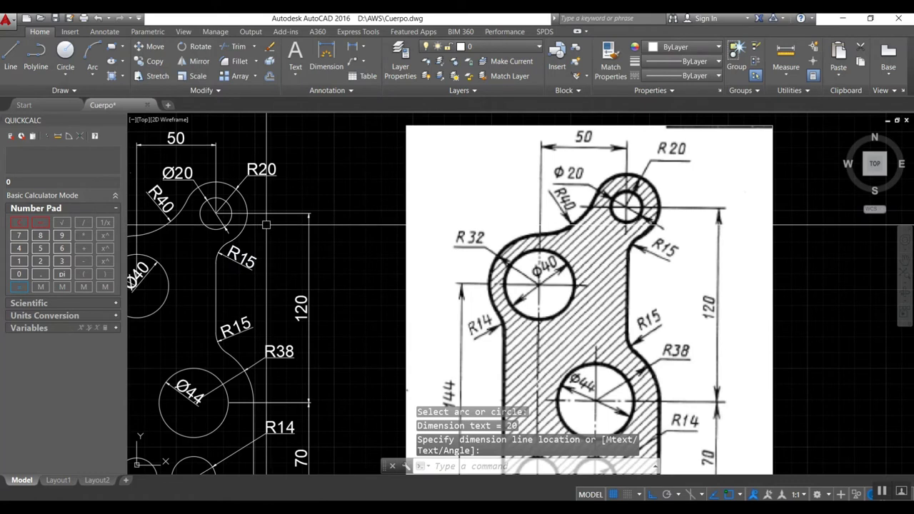
pyautogui.scroll(-4, 274, 230)
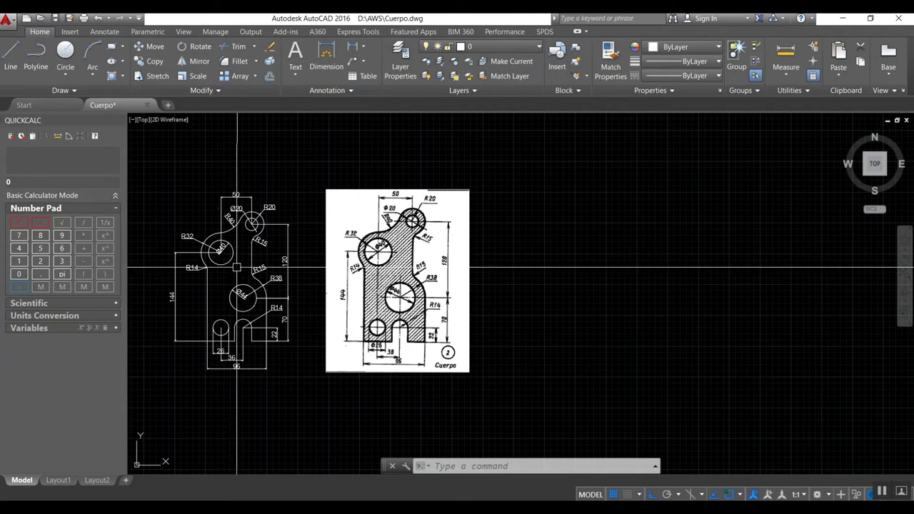
pyautogui.scroll(3, 239, 258)
pyautogui.moveTo(247, 281); pyautogui.dragTo(352, 297, button='middle')
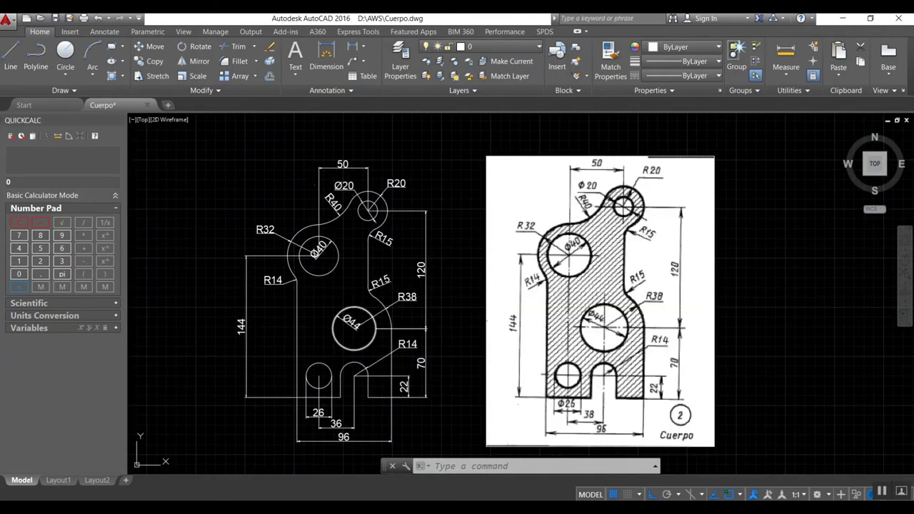
# - Hatch the inside of the part outline with the ANSI36 pattern
pyautogui.write('h')
pyautogui.press('Return')
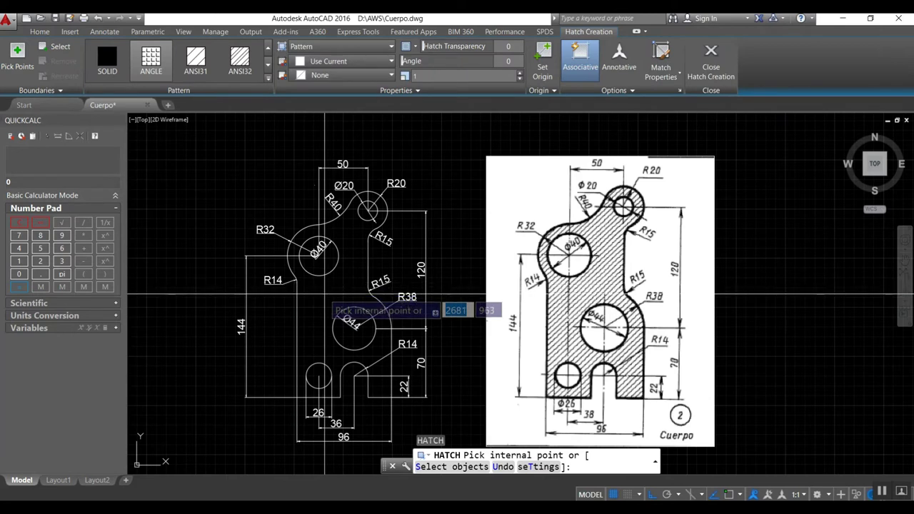
pyautogui.click(325, 292)
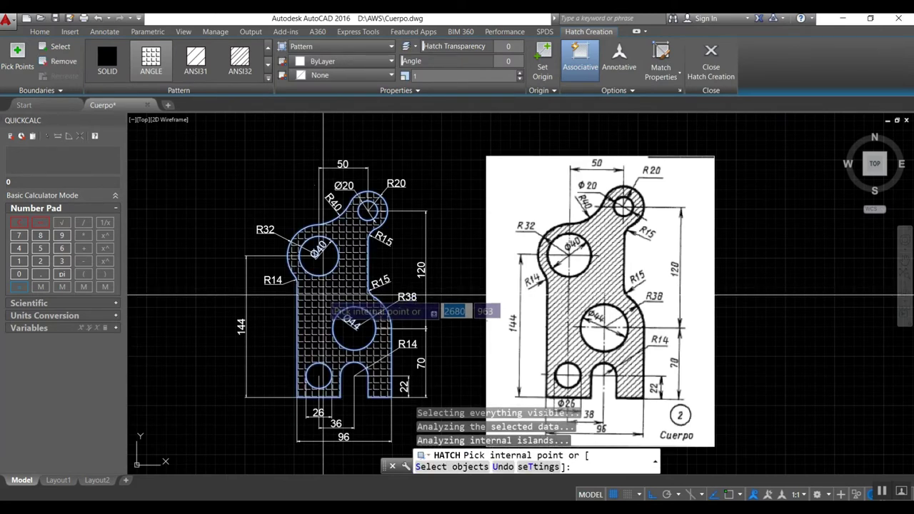
pyautogui.click(269, 80)
pyautogui.click(241, 101)
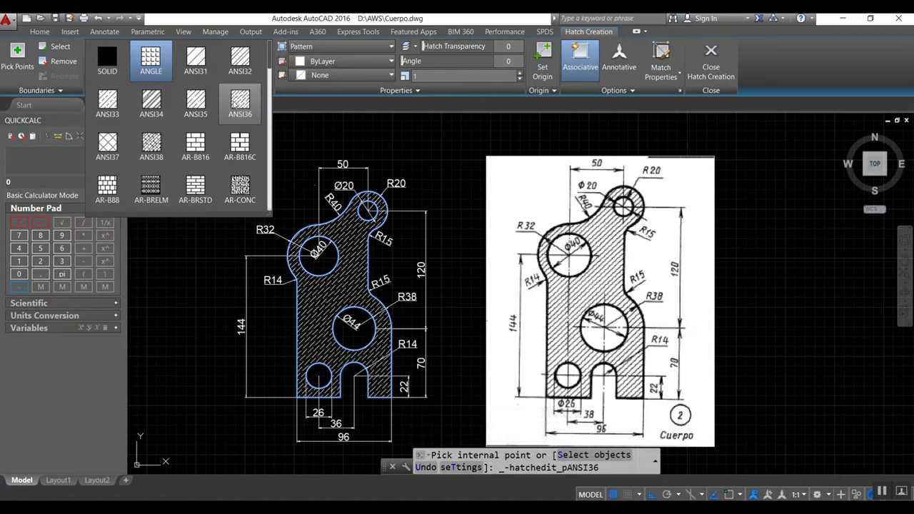
# - Preview the CROSS and EARTH patterns, then return to ANSI36 and finish the hatch
pyautogui.scroll(-1, 236, 104)
pyautogui.scroll(-1, 235, 104)
pyautogui.scroll(-1, 236, 104)
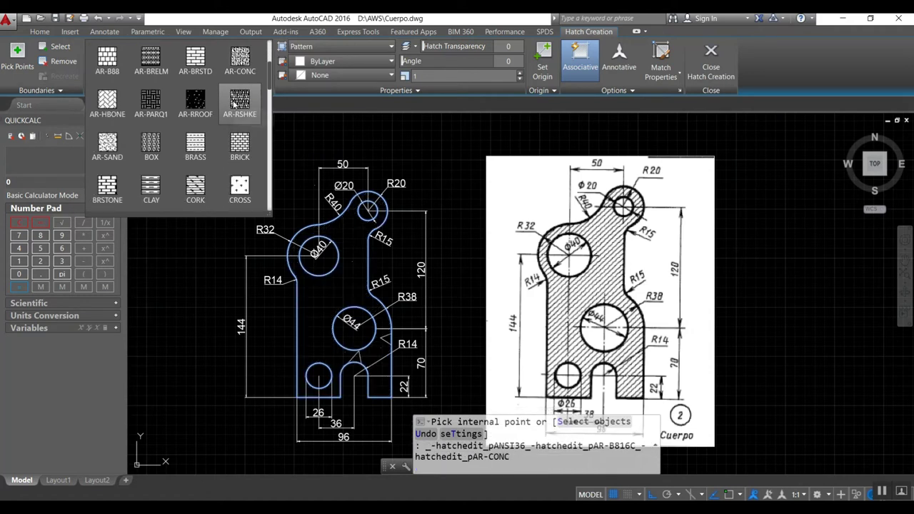
pyautogui.scroll(-1, 235, 104)
pyautogui.click(234, 102)
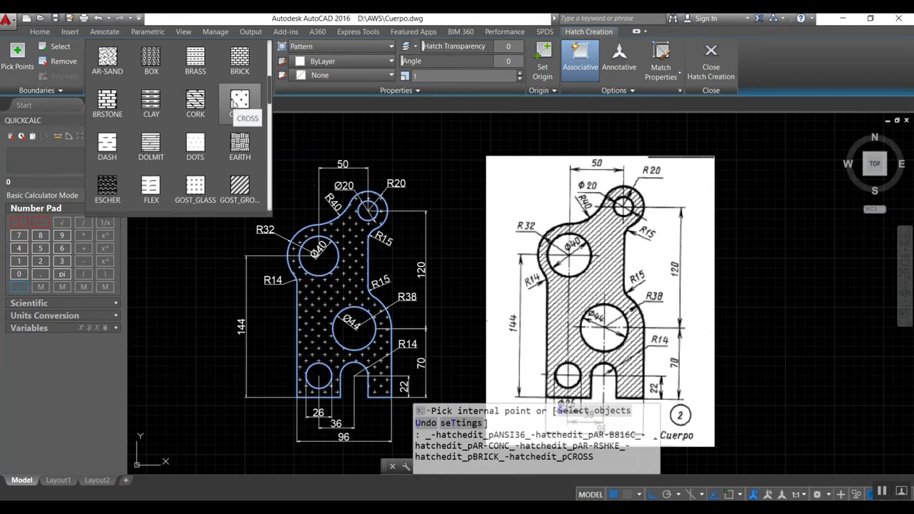
pyautogui.scroll(-2, 234, 102)
pyautogui.scroll(3, 234, 102)
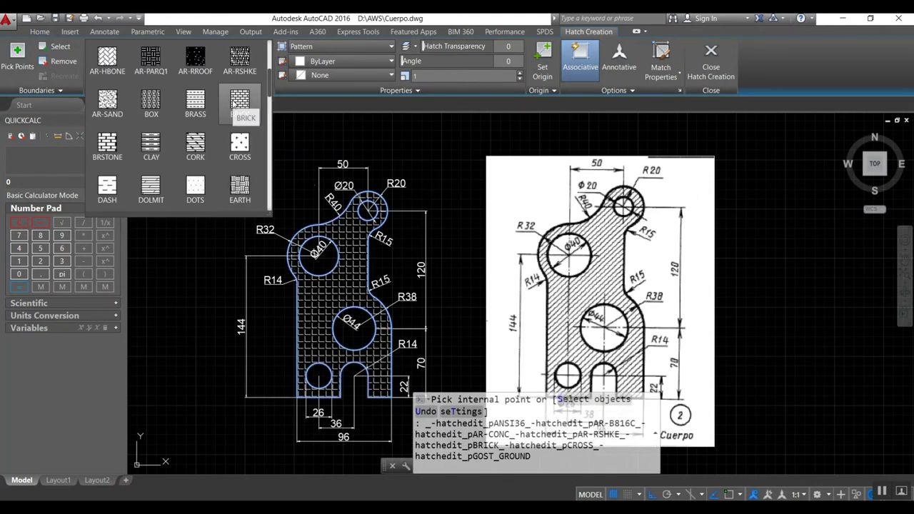
pyautogui.scroll(-1, 235, 102)
pyautogui.click(234, 102)
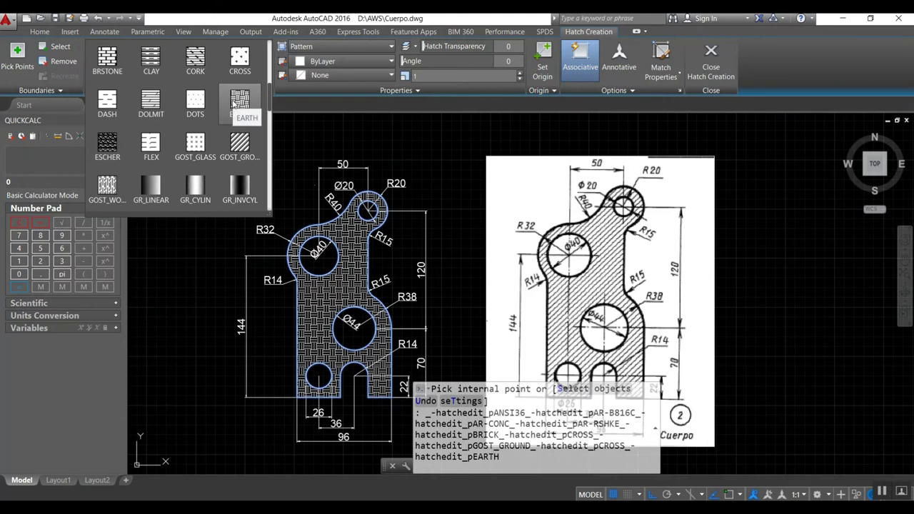
pyautogui.scroll(2, 234, 102)
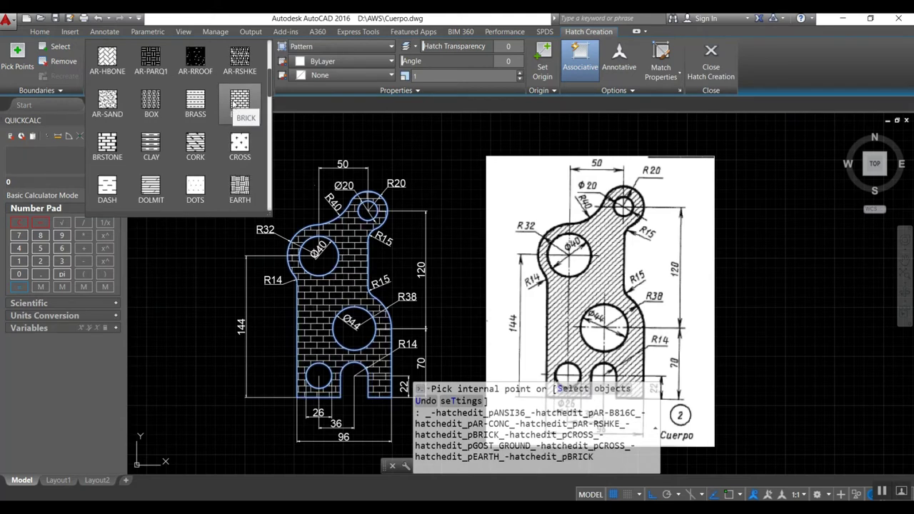
pyautogui.scroll(1, 234, 102)
pyautogui.scroll(1, 234, 102)
pyautogui.scroll(2, 234, 102)
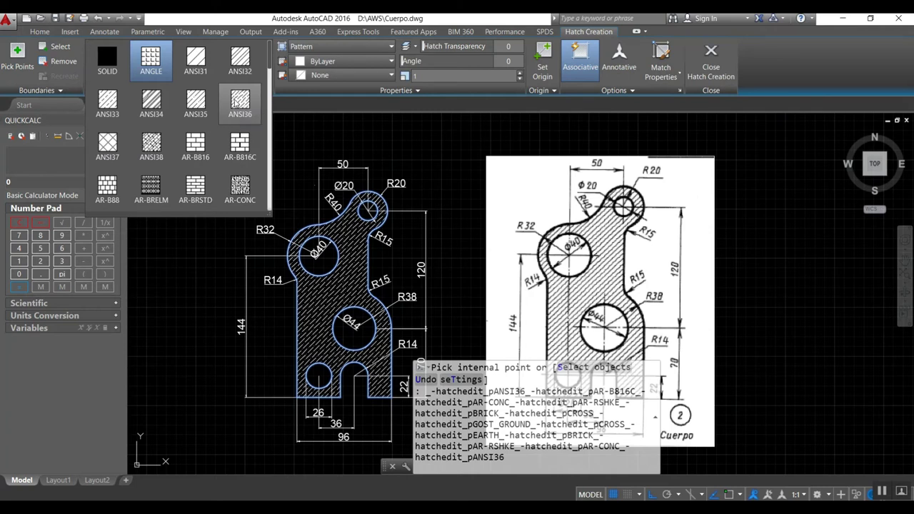
pyautogui.click(234, 102)
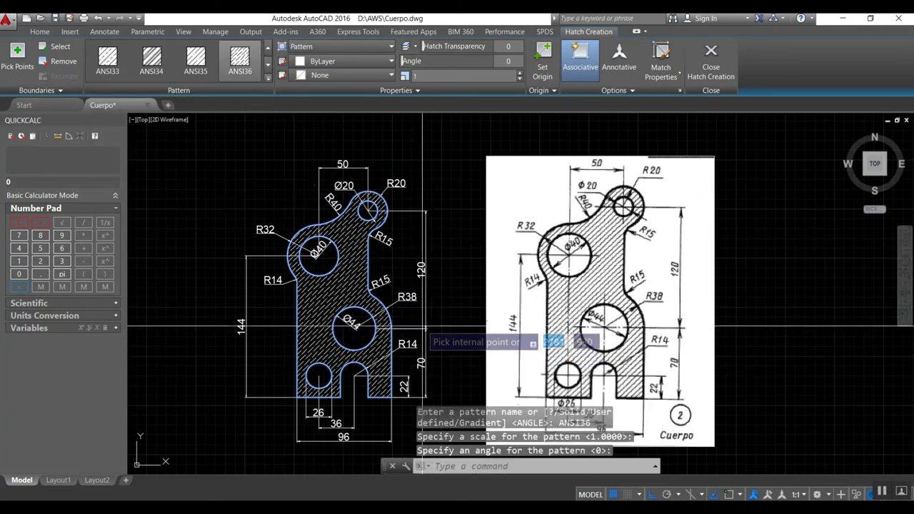
pyautogui.press('Escape')
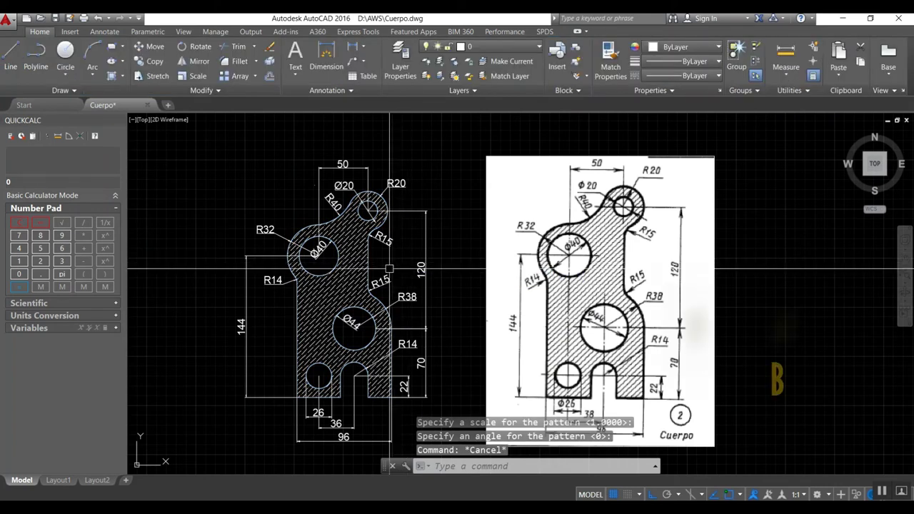
# - Via DDIM, modify ISO-25: text colour Red, dimension and extension line colours Yellow
pyautogui.write('ddim')
pyautogui.press('Return')
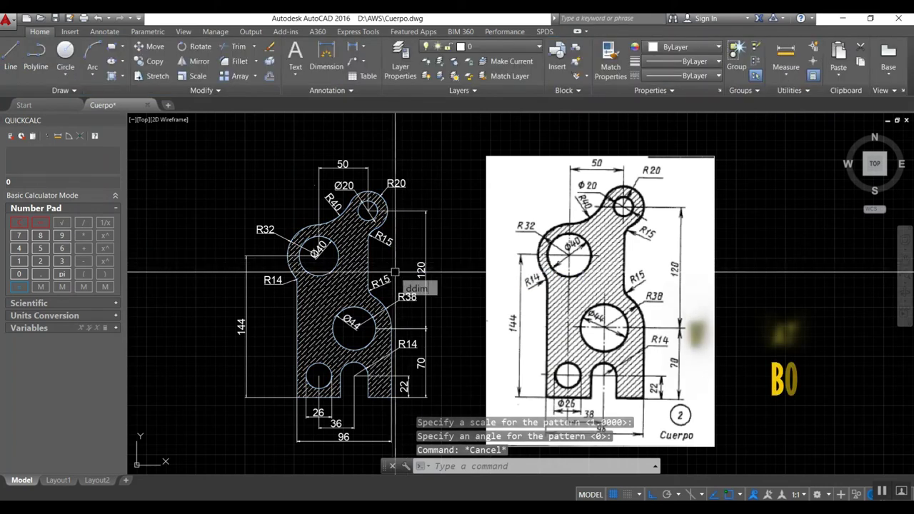
pyautogui.click(585, 237)
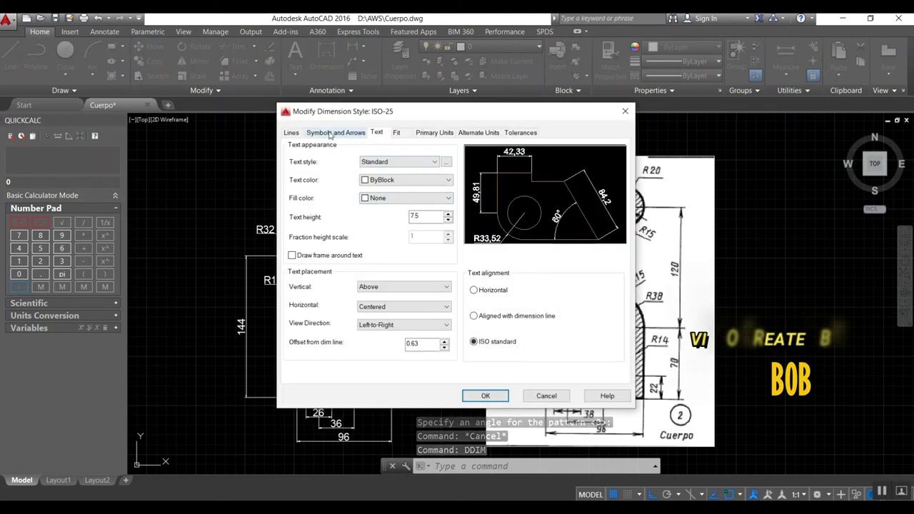
pyautogui.click(403, 181)
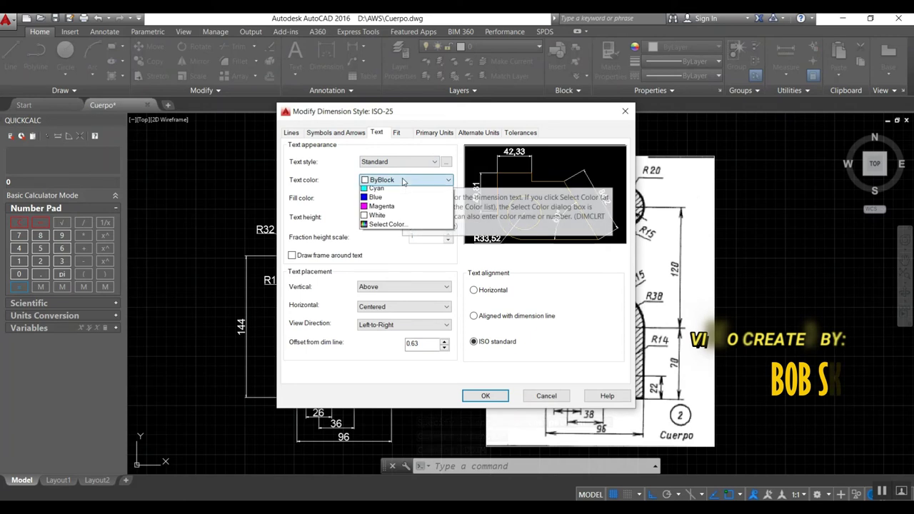
pyautogui.click(376, 208)
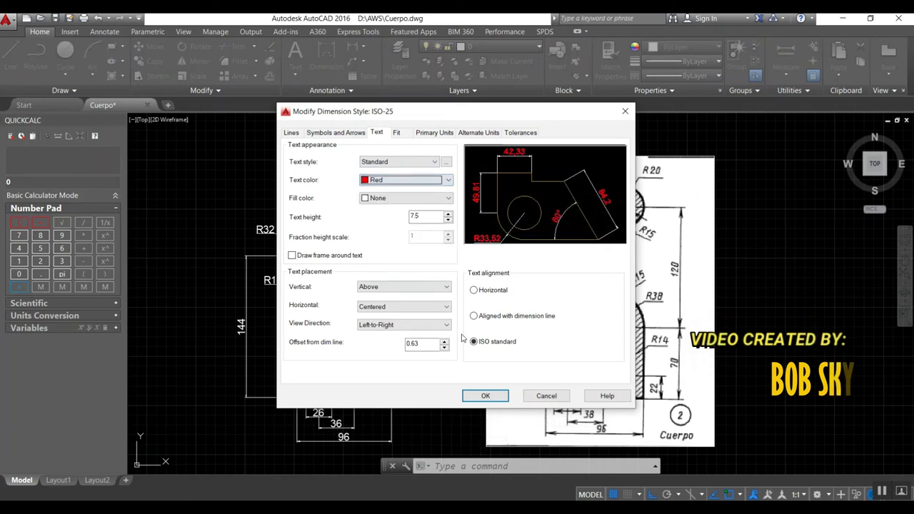
pyautogui.click(292, 132)
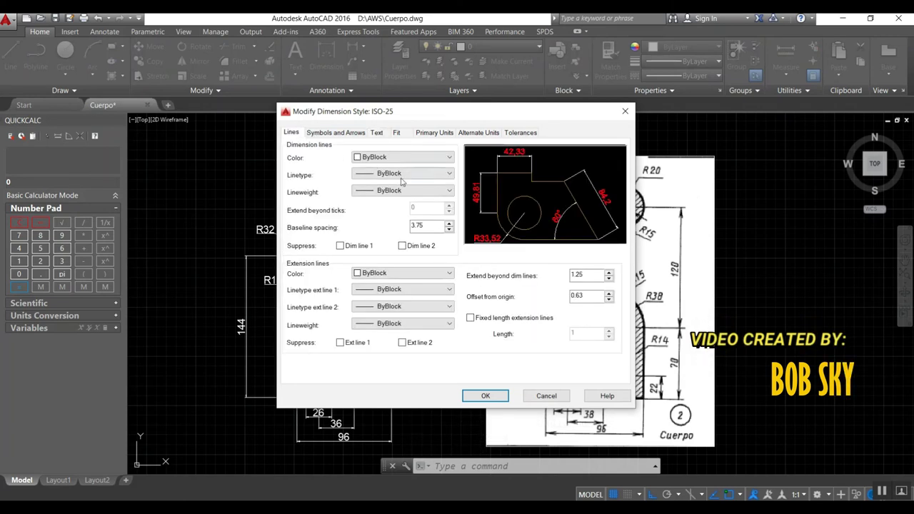
pyautogui.click(394, 156)
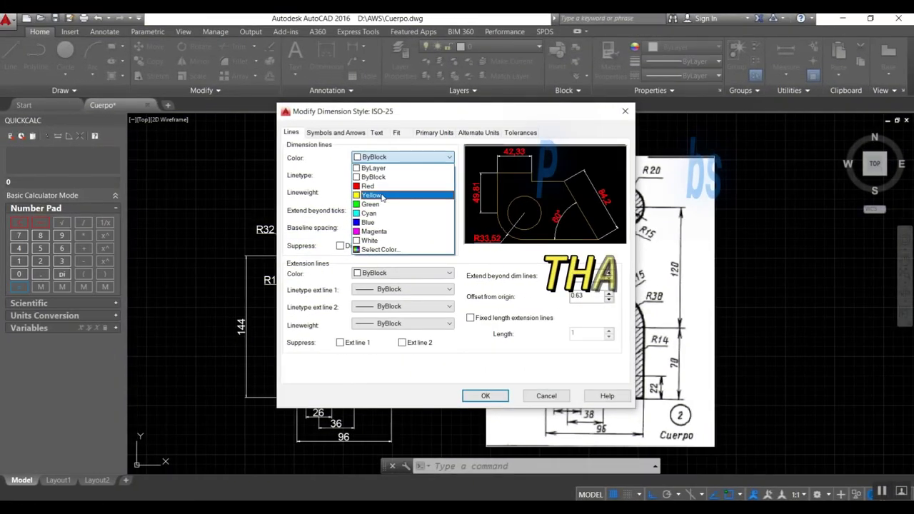
pyautogui.click(382, 197)
pyautogui.click(373, 273)
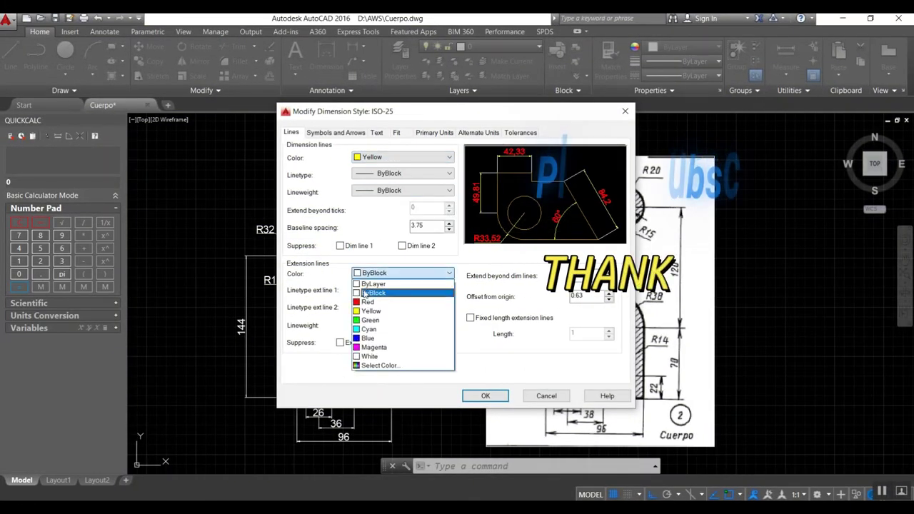
pyautogui.click(370, 311)
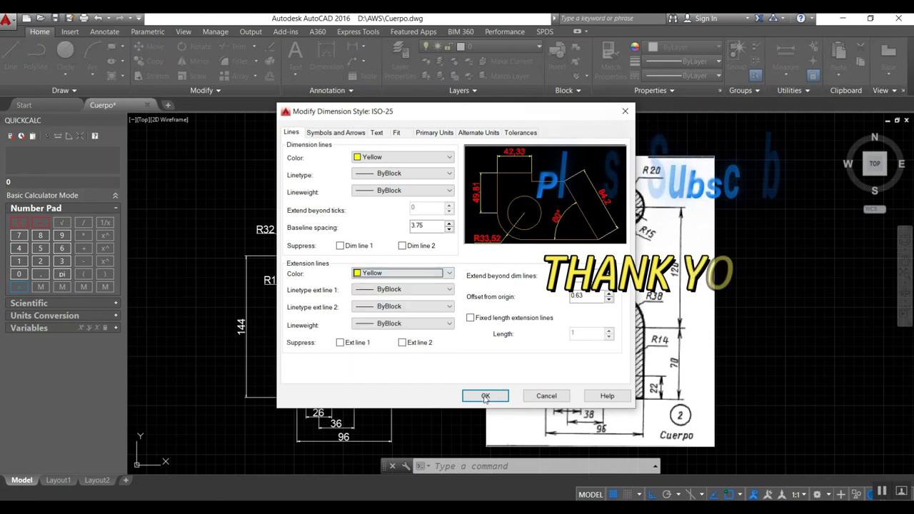
pyautogui.click(484, 396)
# - Close the Dimension Style Manager, zoom to extents, and save Cuerpo.dwg
pyautogui.click(533, 351)
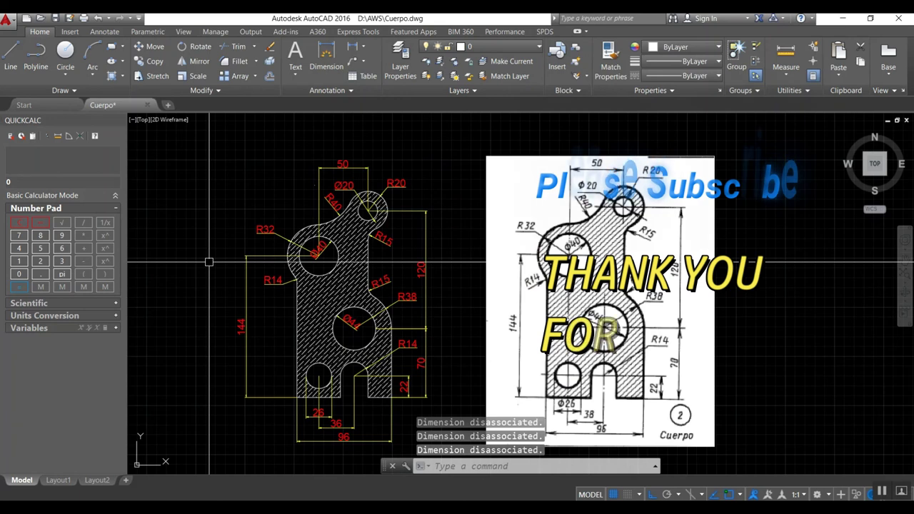
pyautogui.write('z')
pyautogui.press('Return')
pyautogui.press('Return')
pyautogui.moveTo(208, 262); pyautogui.dragTo(217, 250)
pyautogui.write('e')
pyautogui.press('Return')
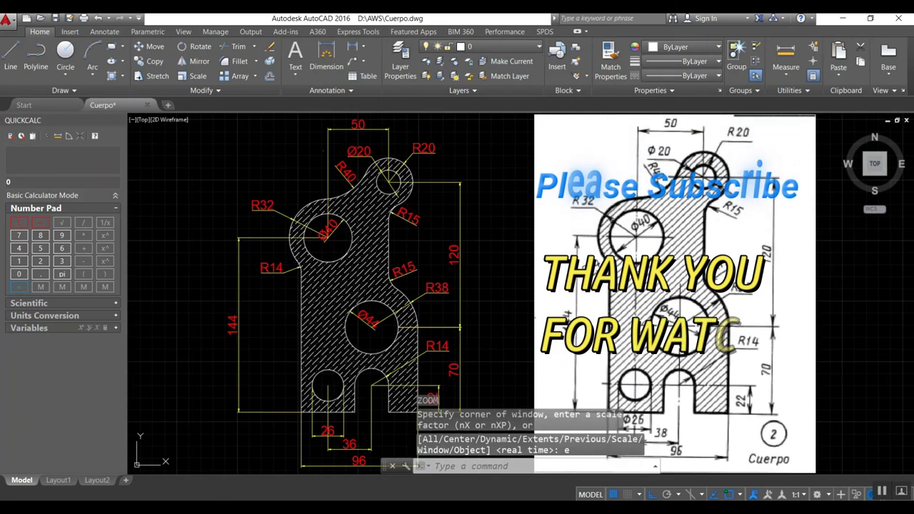
pyautogui.hotkey('ctrl', 's')
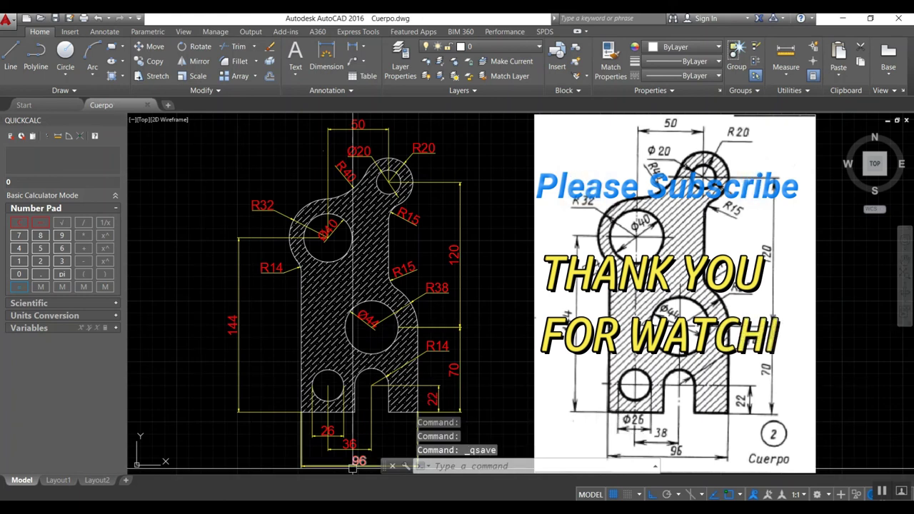